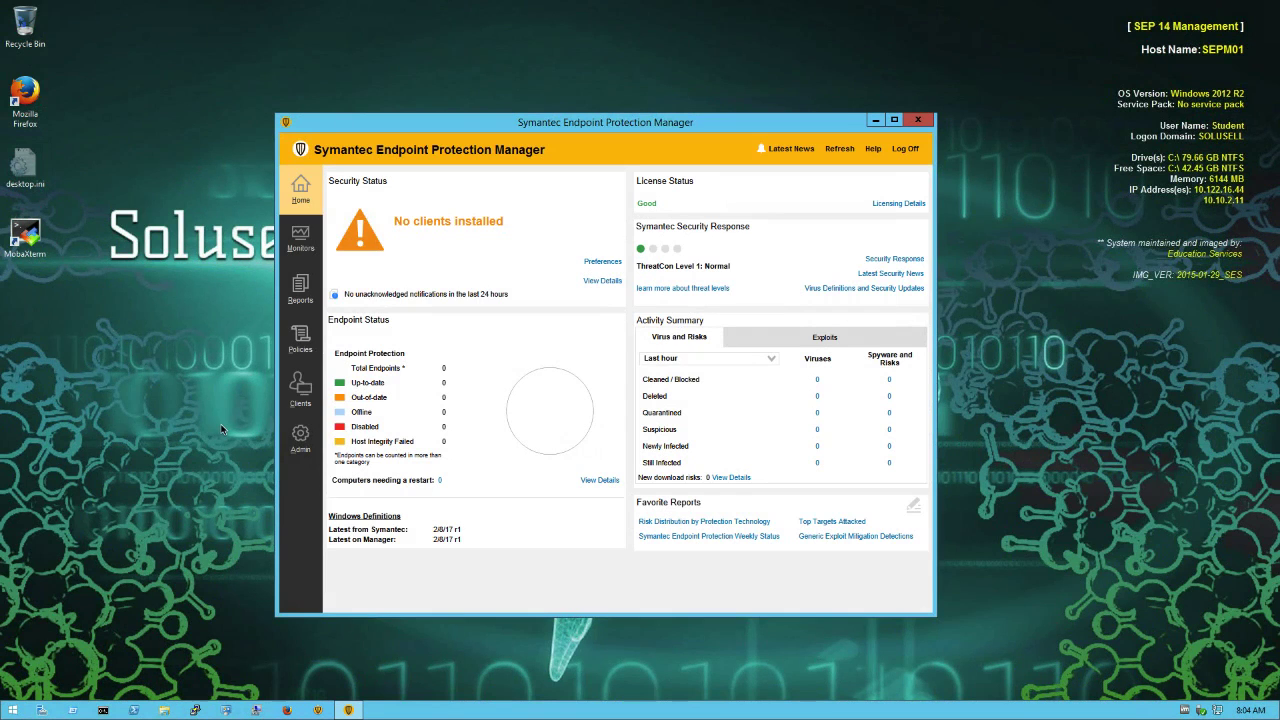
# Start a client deployment and set up a Windows communication update package for the Default Group in computer mode.
pyautogui.click(299, 390)
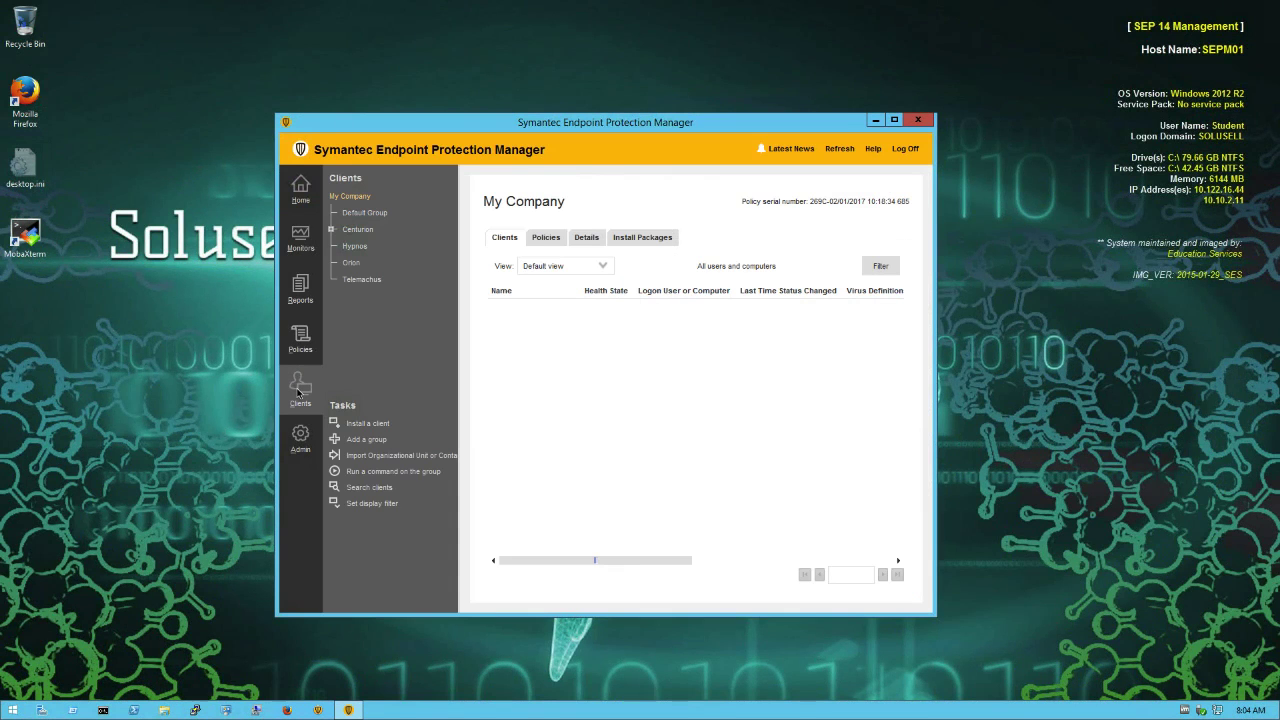
pyautogui.click(366, 422)
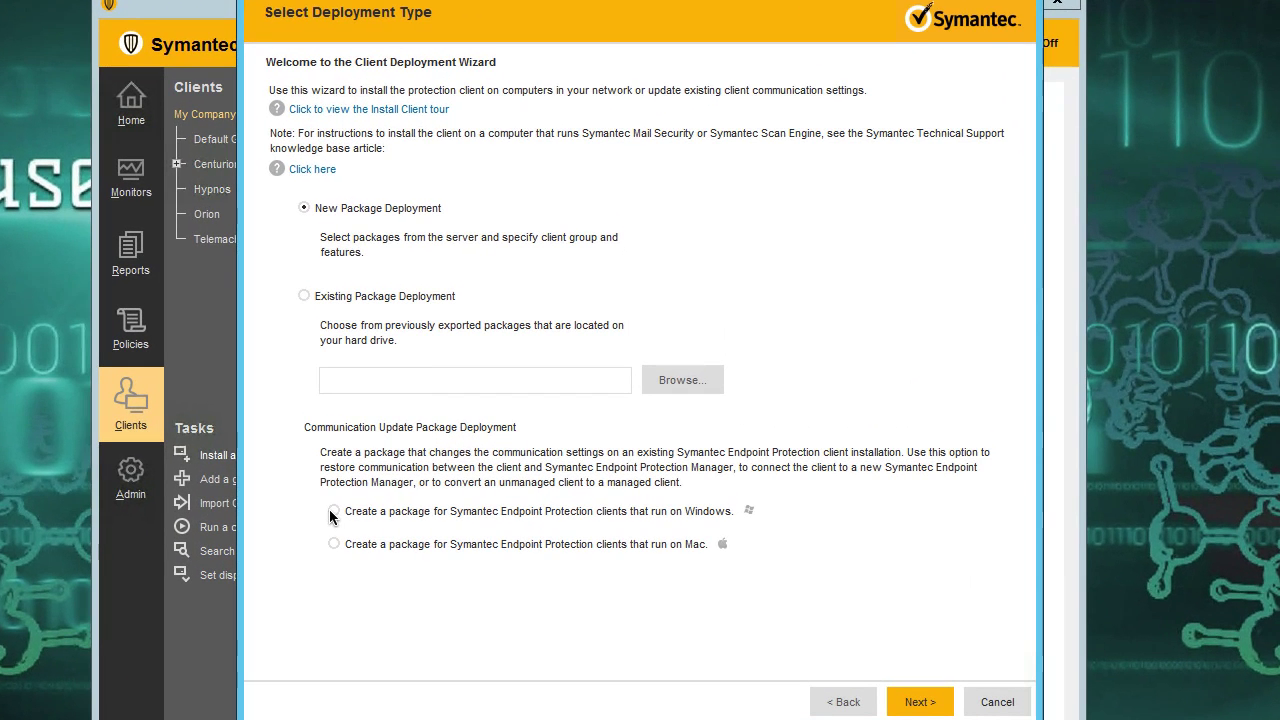
pyautogui.click(367, 496)
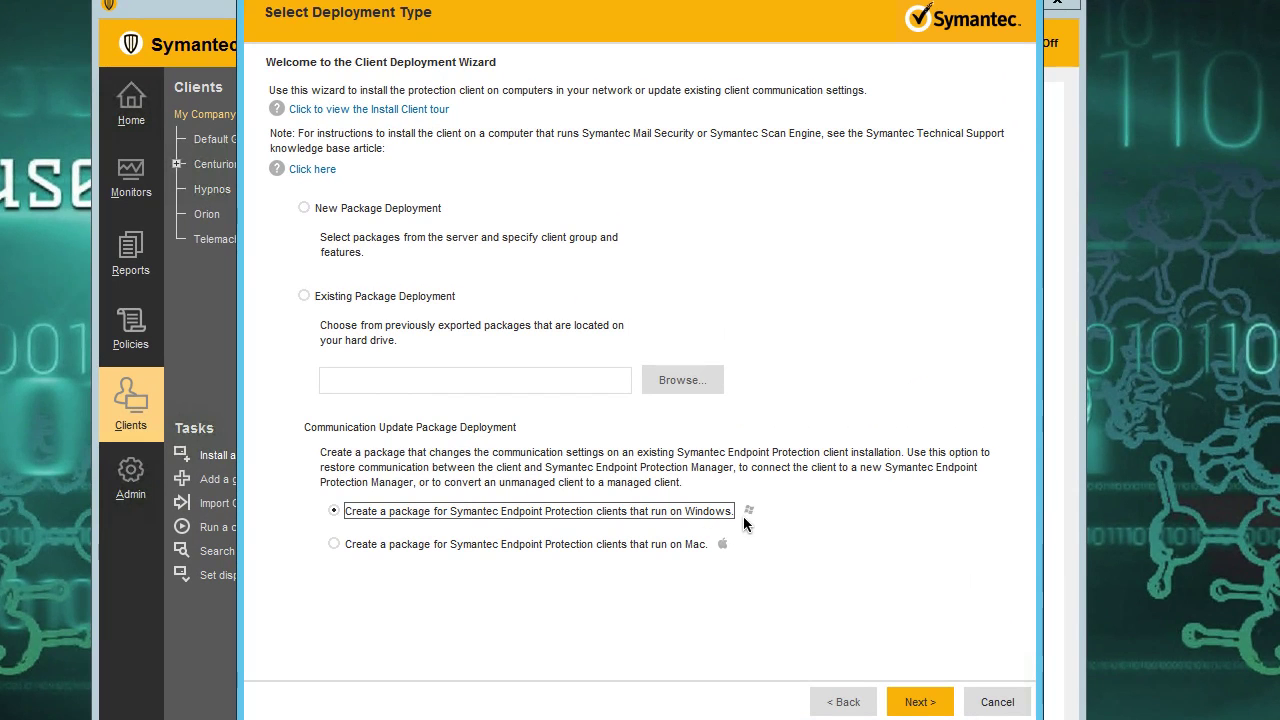
pyautogui.click(905, 702)
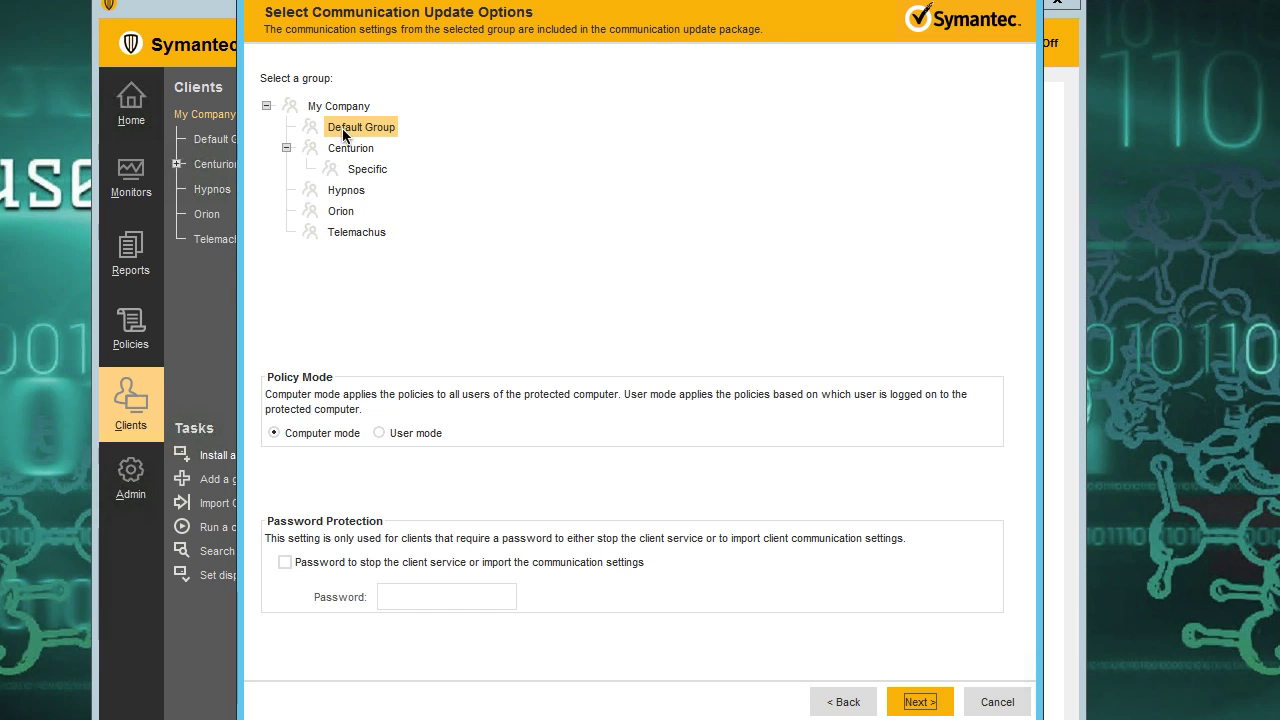
pyautogui.click(907, 701)
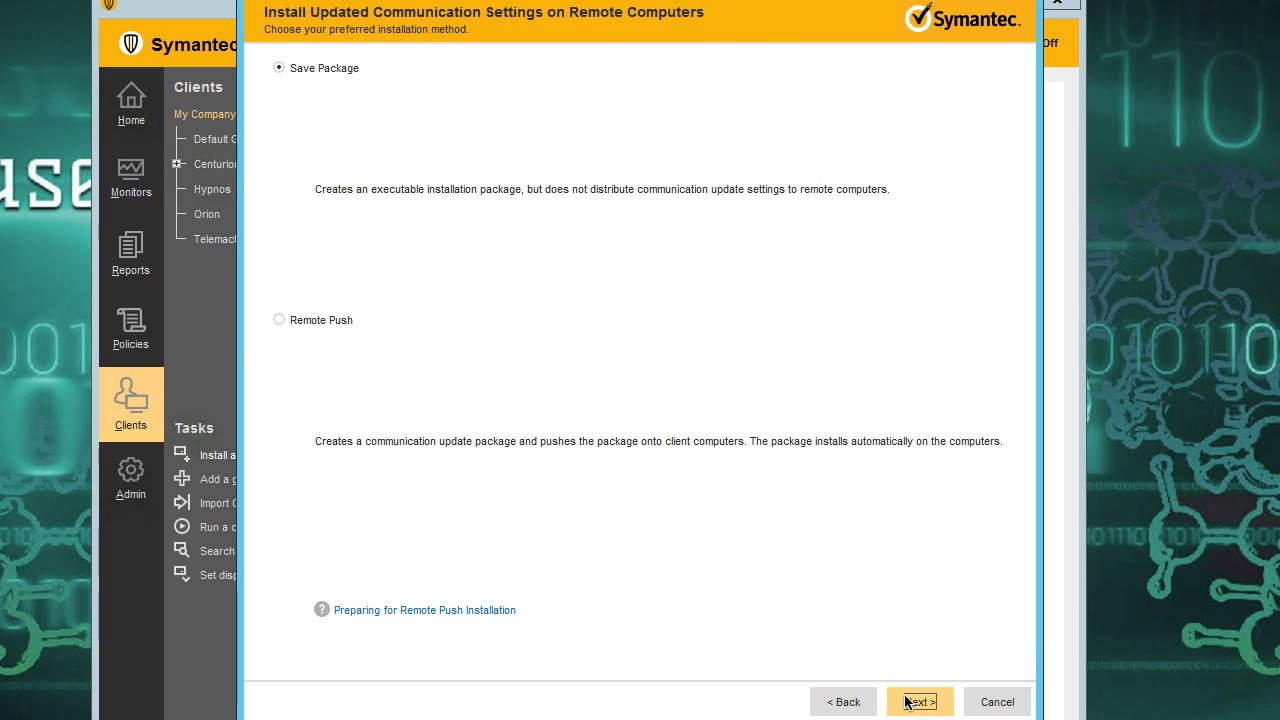
# Choose Remote Push as the installation method and pick WCWS01 in the SOLUSELL domain to receive the update.
pyautogui.click(298, 319)
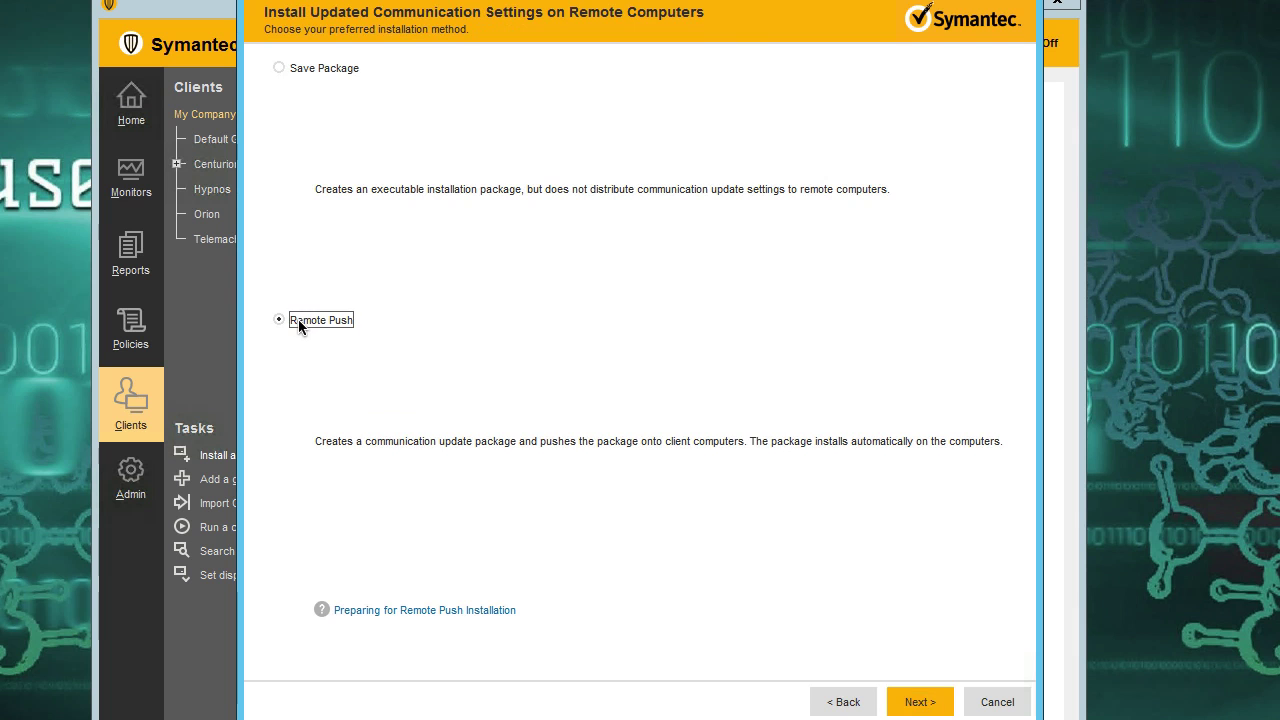
pyautogui.click(919, 701)
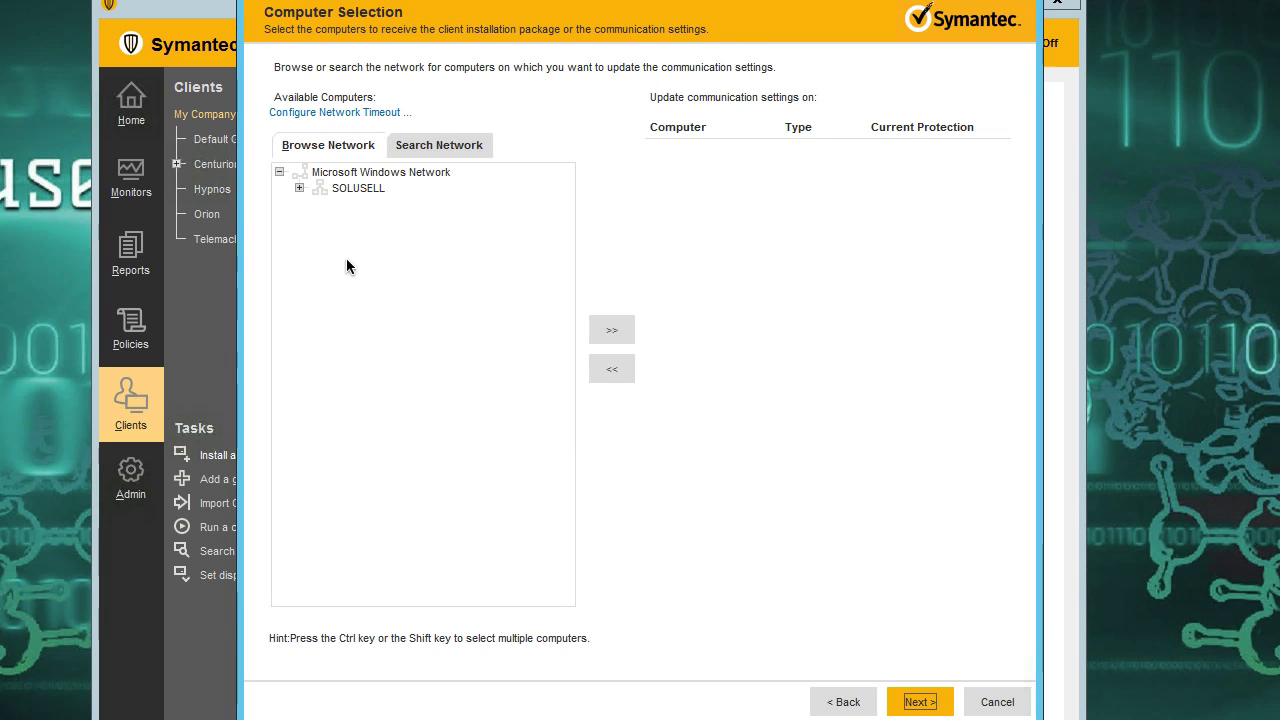
pyautogui.click(298, 189)
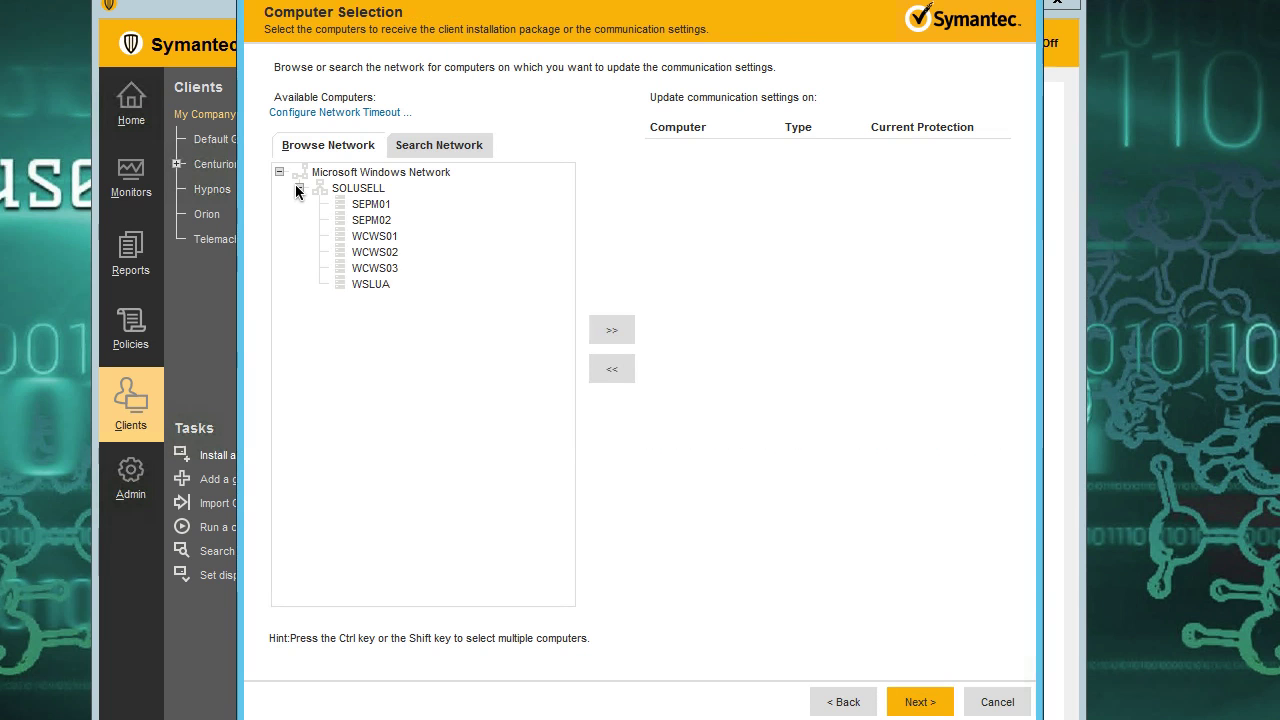
pyautogui.click(370, 241)
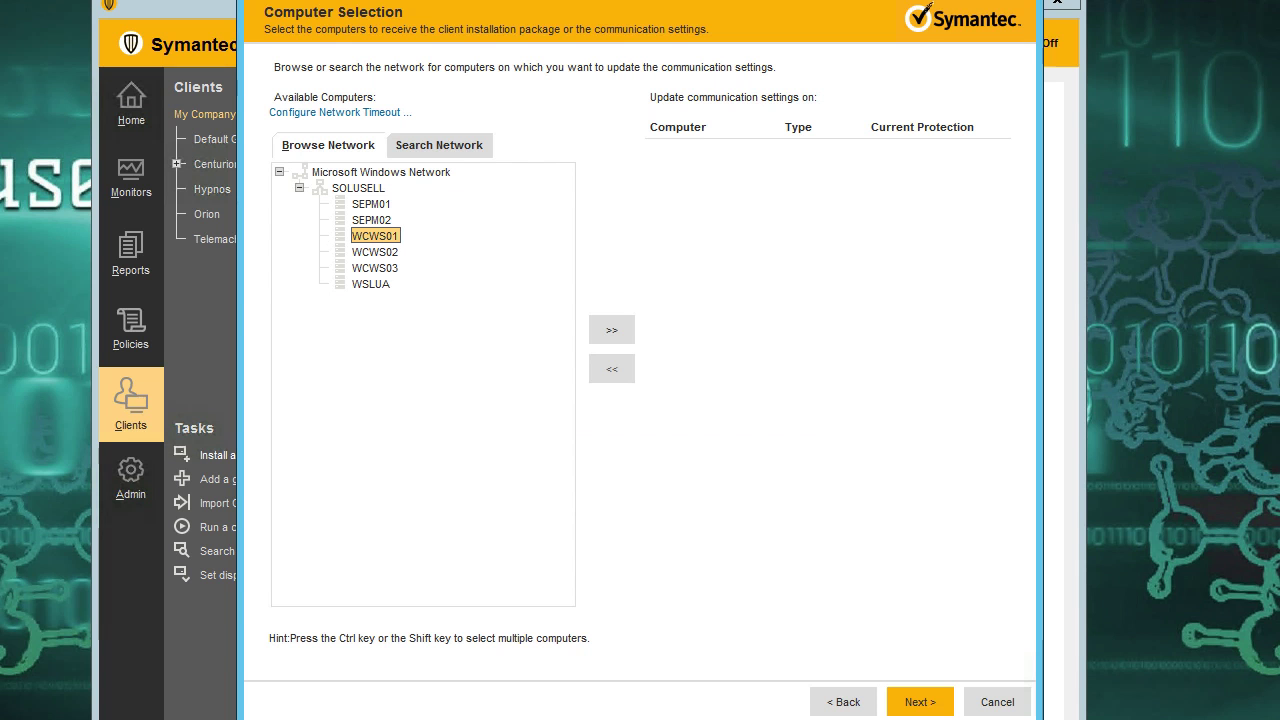
pyautogui.click(612, 330)
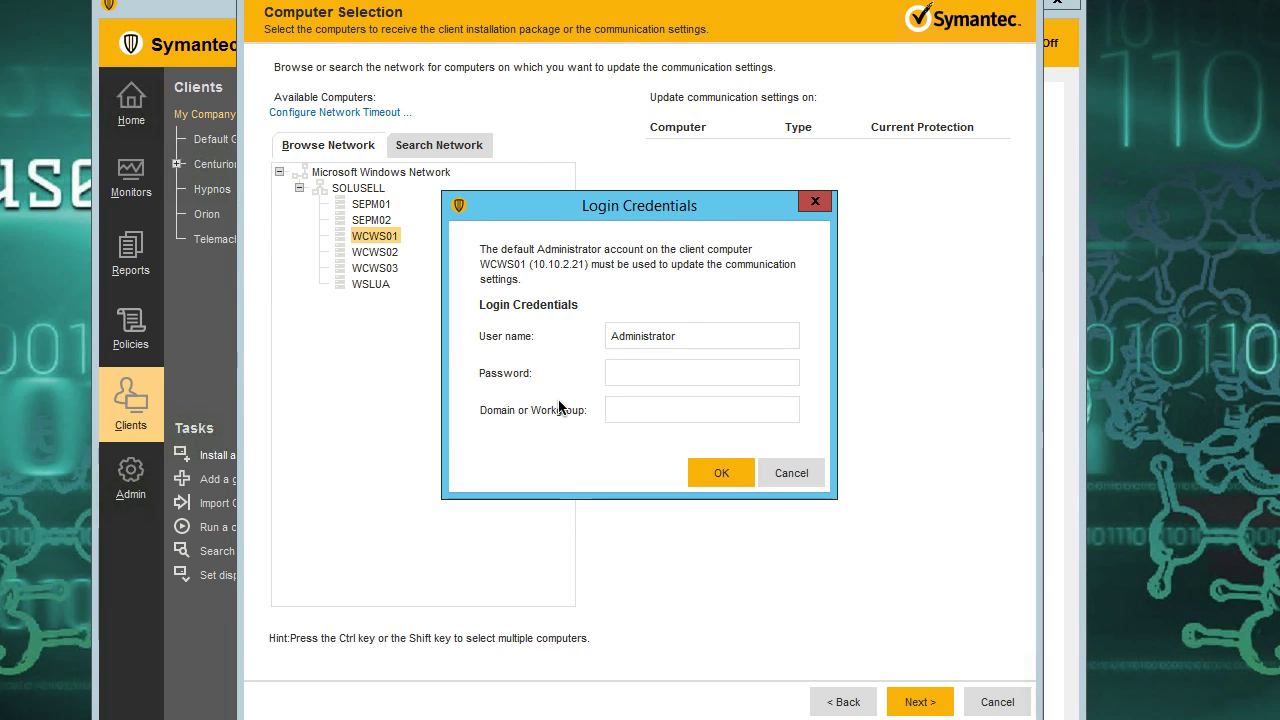
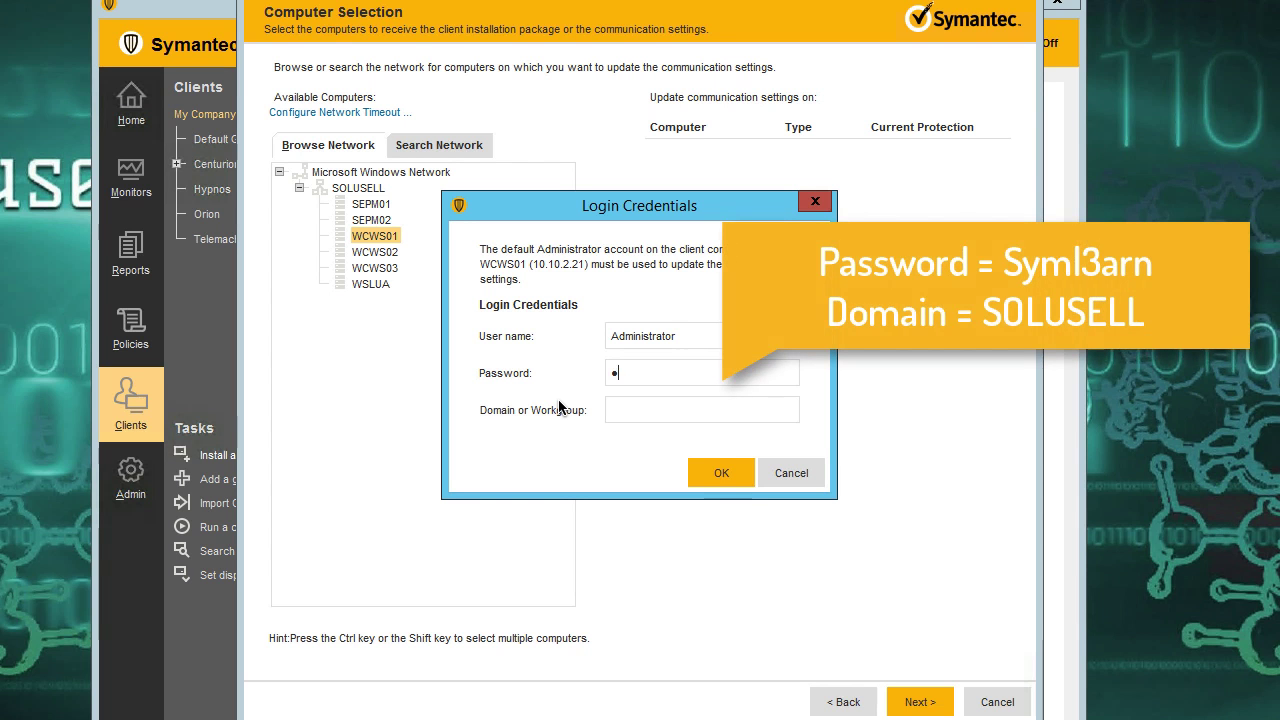
# Provide the Administrator account's password and the domain SOLUSELL as login credentials for WCWS01.
pyautogui.press('Tab')
pyautogui.click(713, 476)
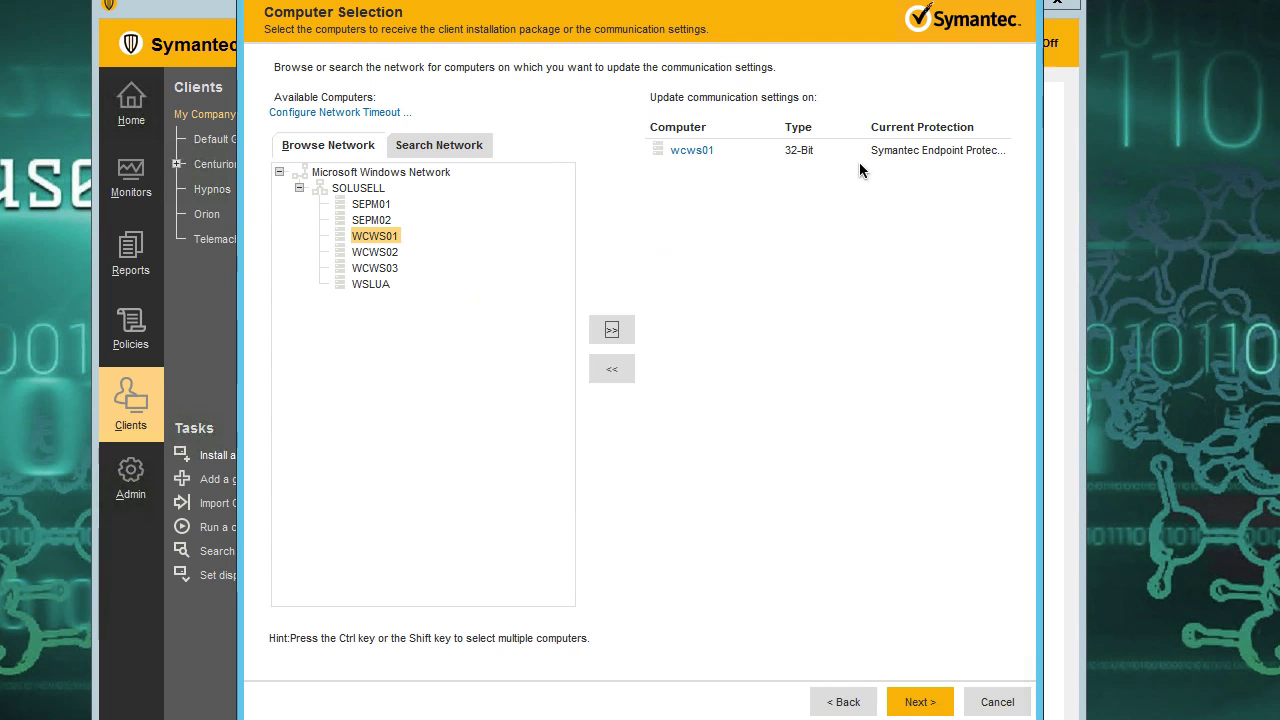
# Review the computer description of wcws01 and send it the updated communication settings.
pyautogui.doubleClick(775, 151)
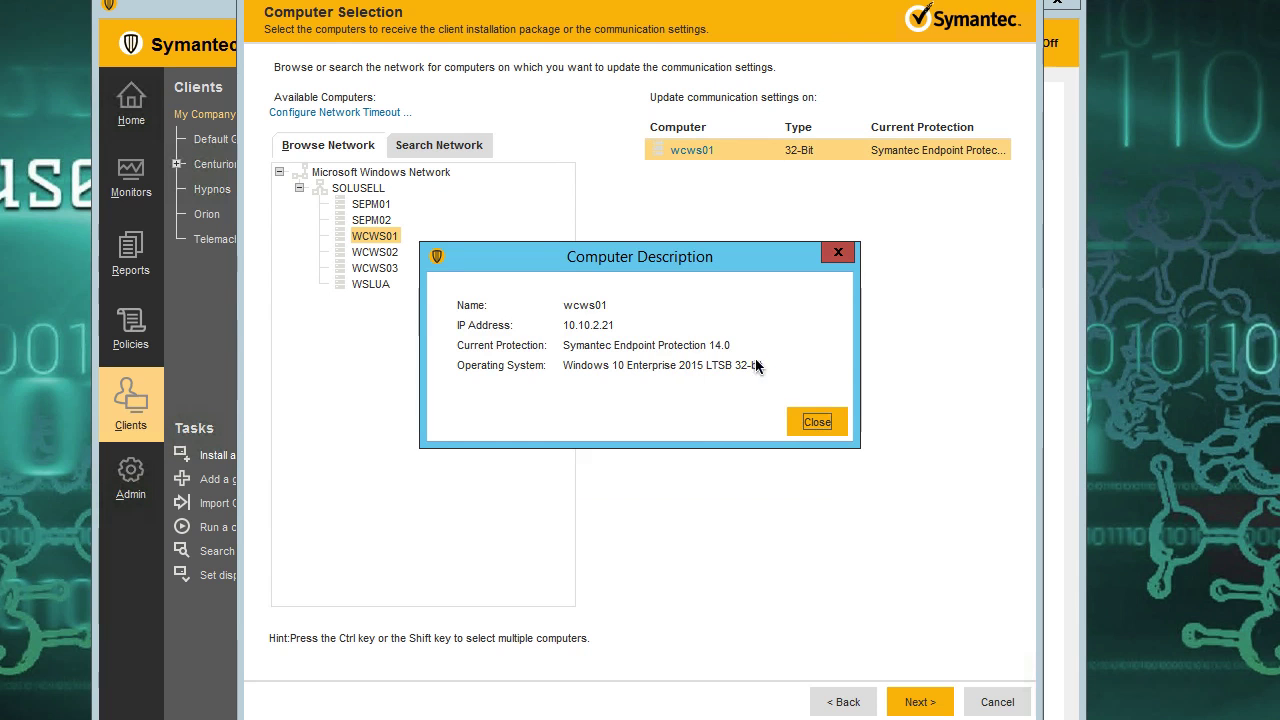
pyautogui.click(812, 420)
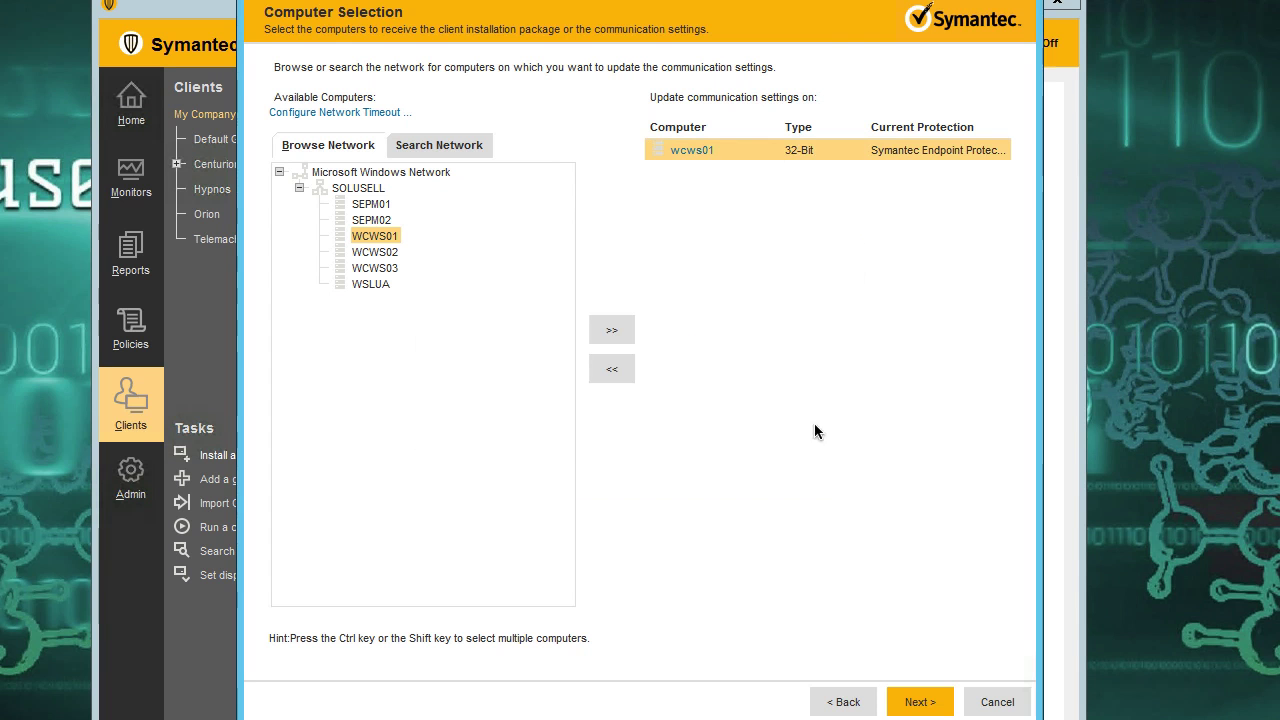
pyautogui.click(929, 706)
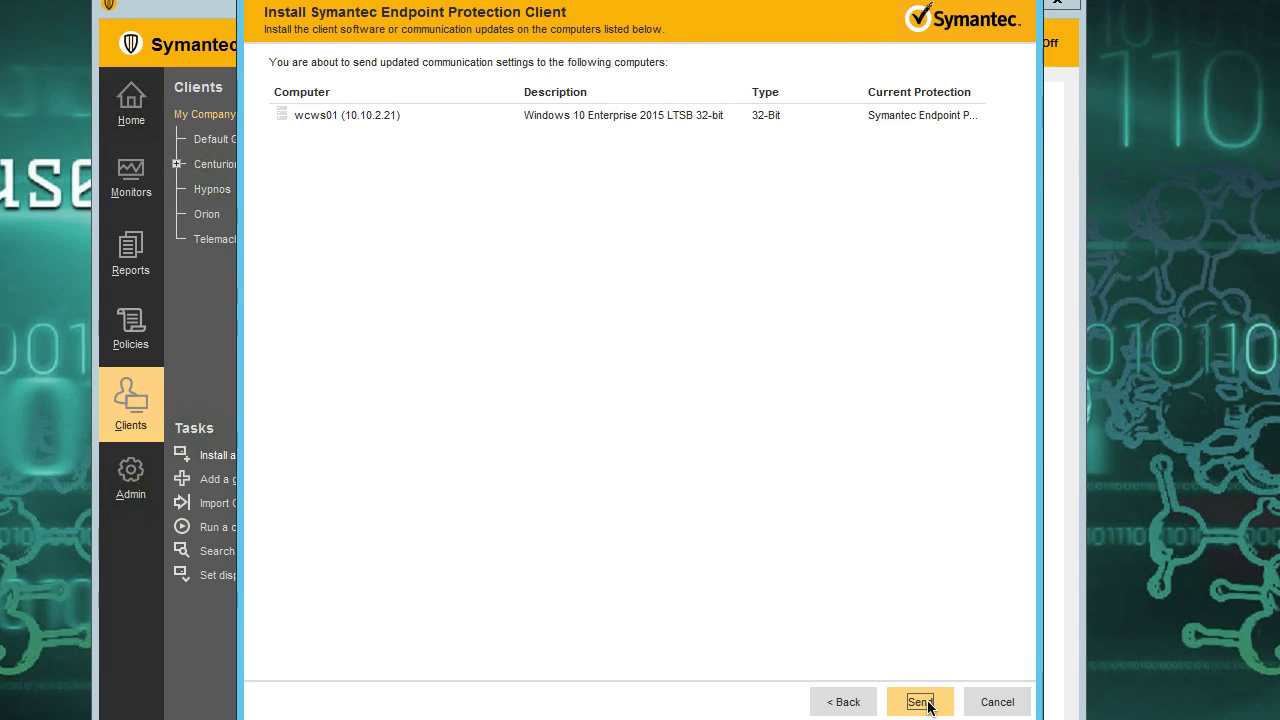
pyautogui.click(928, 703)
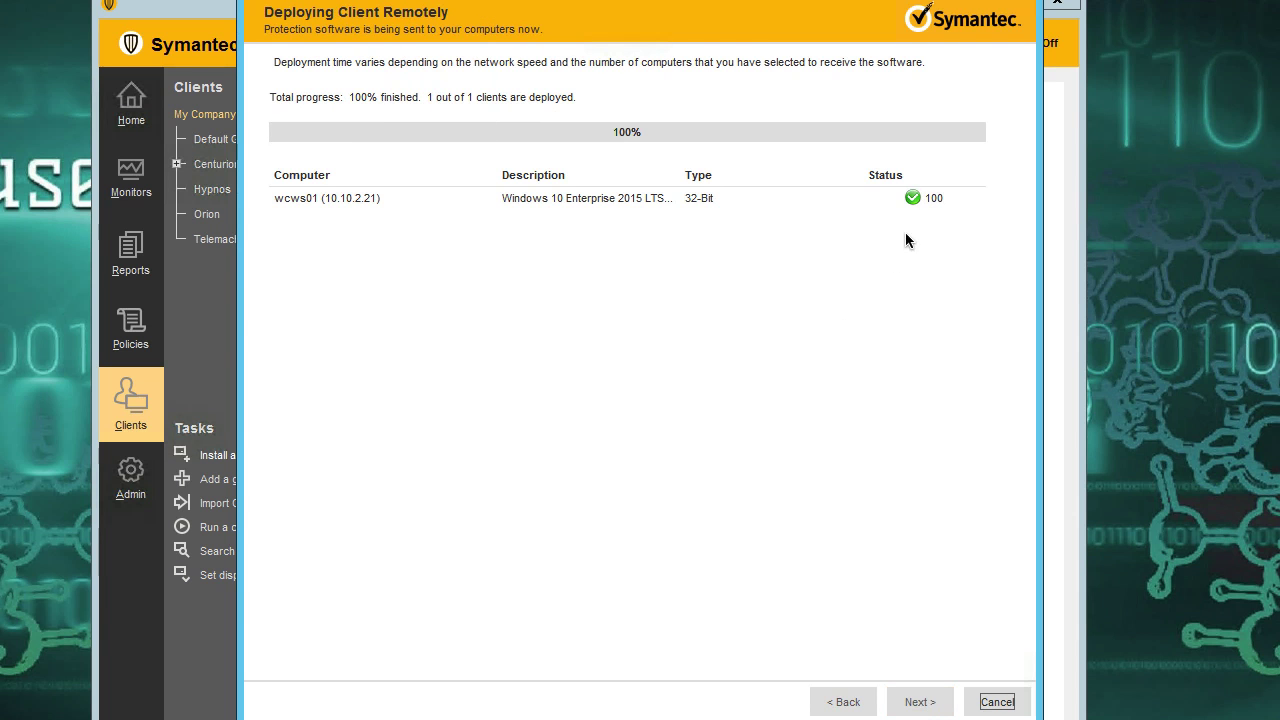
pyautogui.click(913, 703)
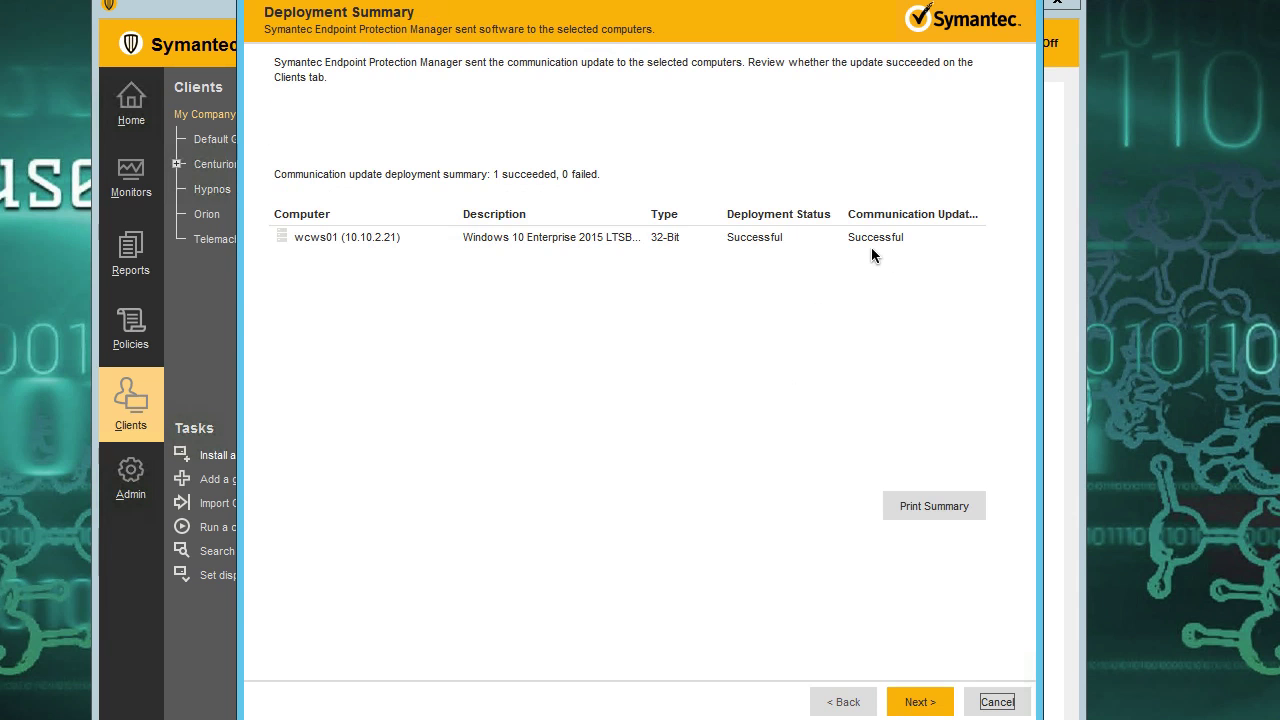
# Finish the deployment wizard and open the Default Group's client list.
pyautogui.click(910, 703)
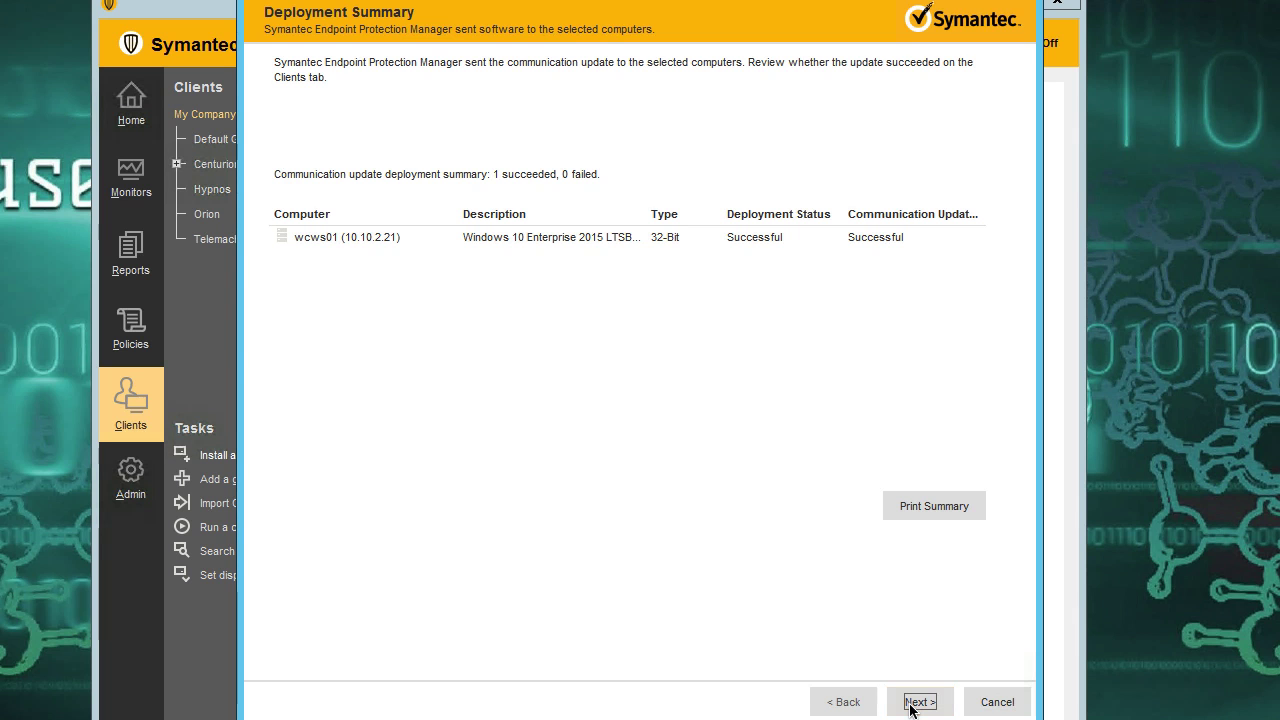
pyautogui.click(917, 703)
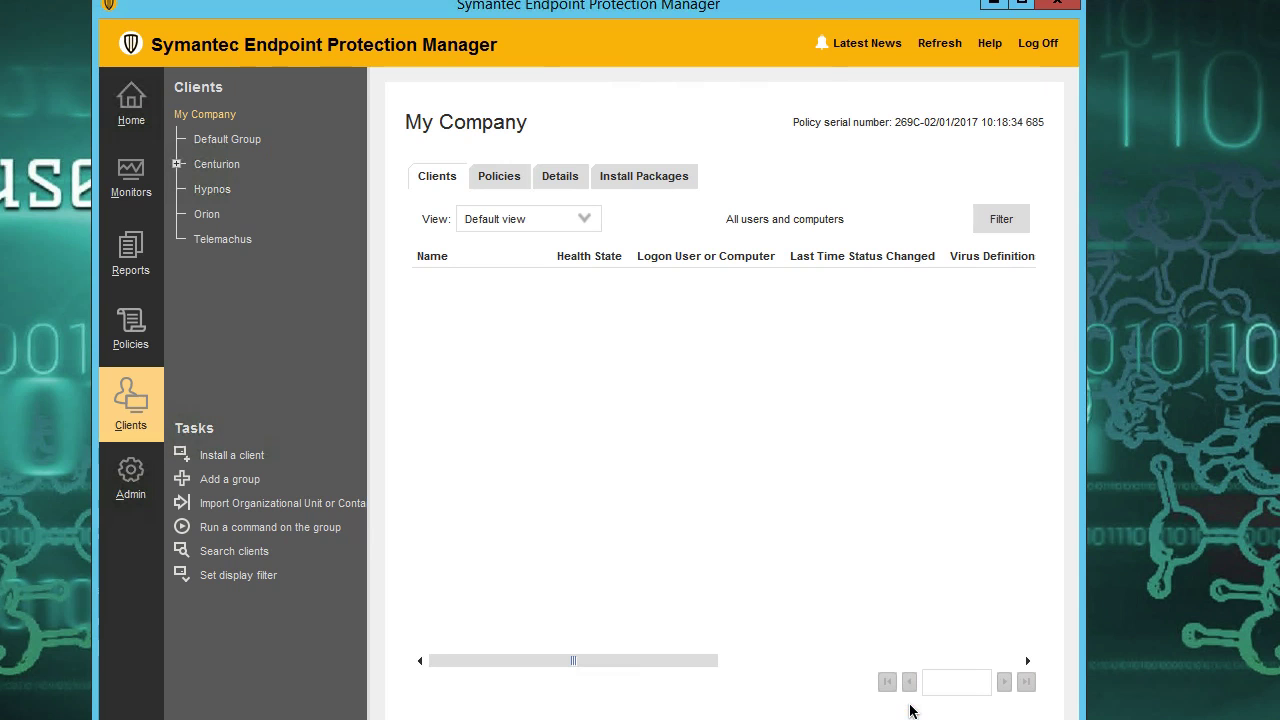
pyautogui.click(240, 142)
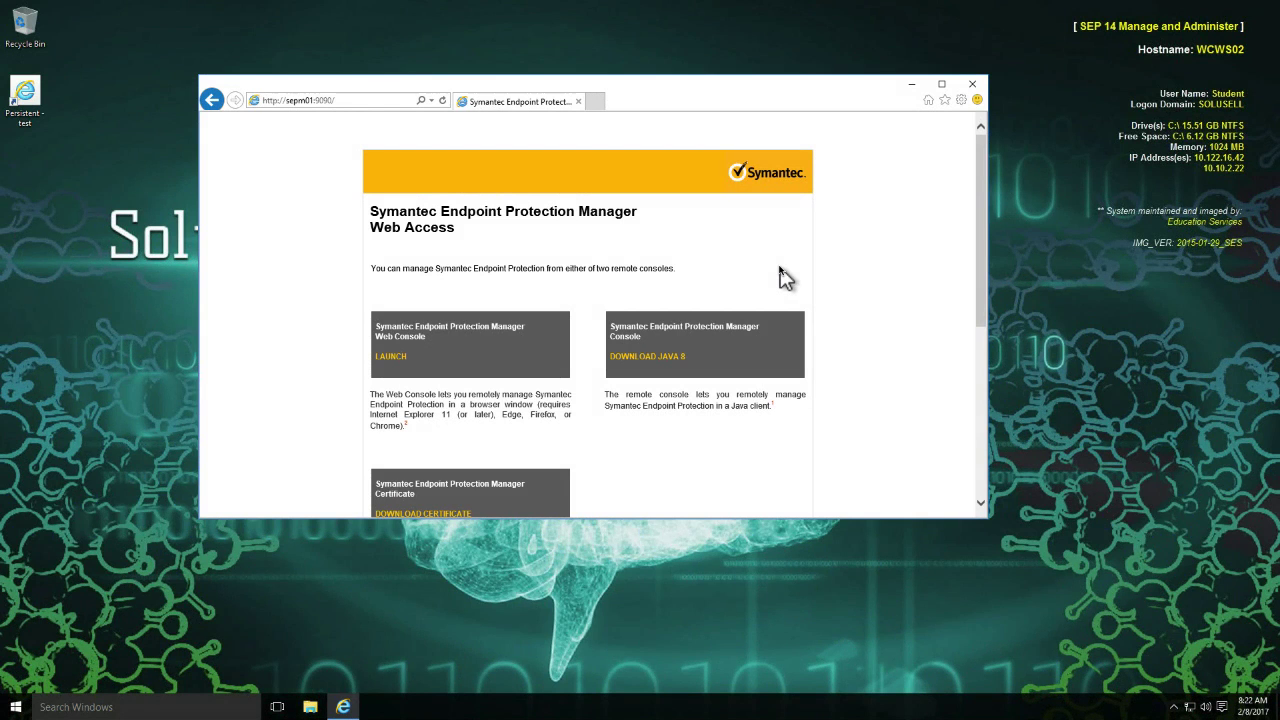
# Launch the Symantec Endpoint Protection Manager Web Console from the Web Access page and open the Default Group's clients.
pyautogui.scroll(-1, 295, 130)
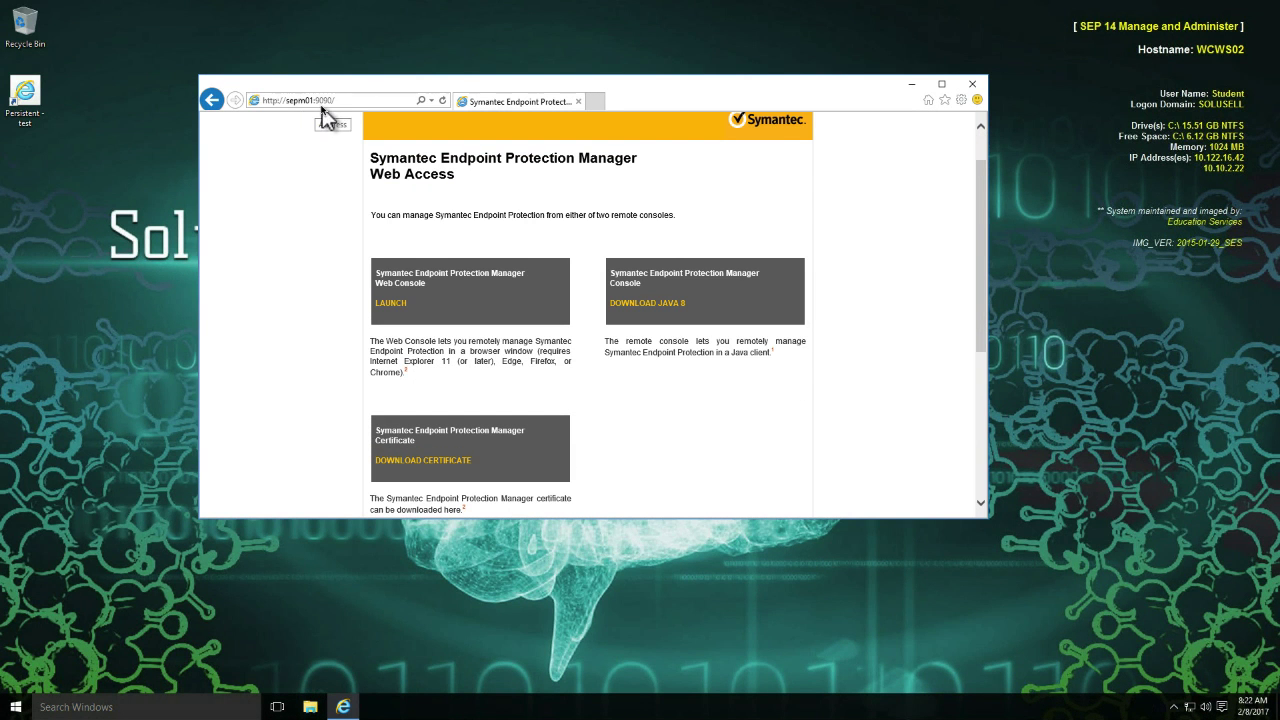
pyautogui.click(388, 305)
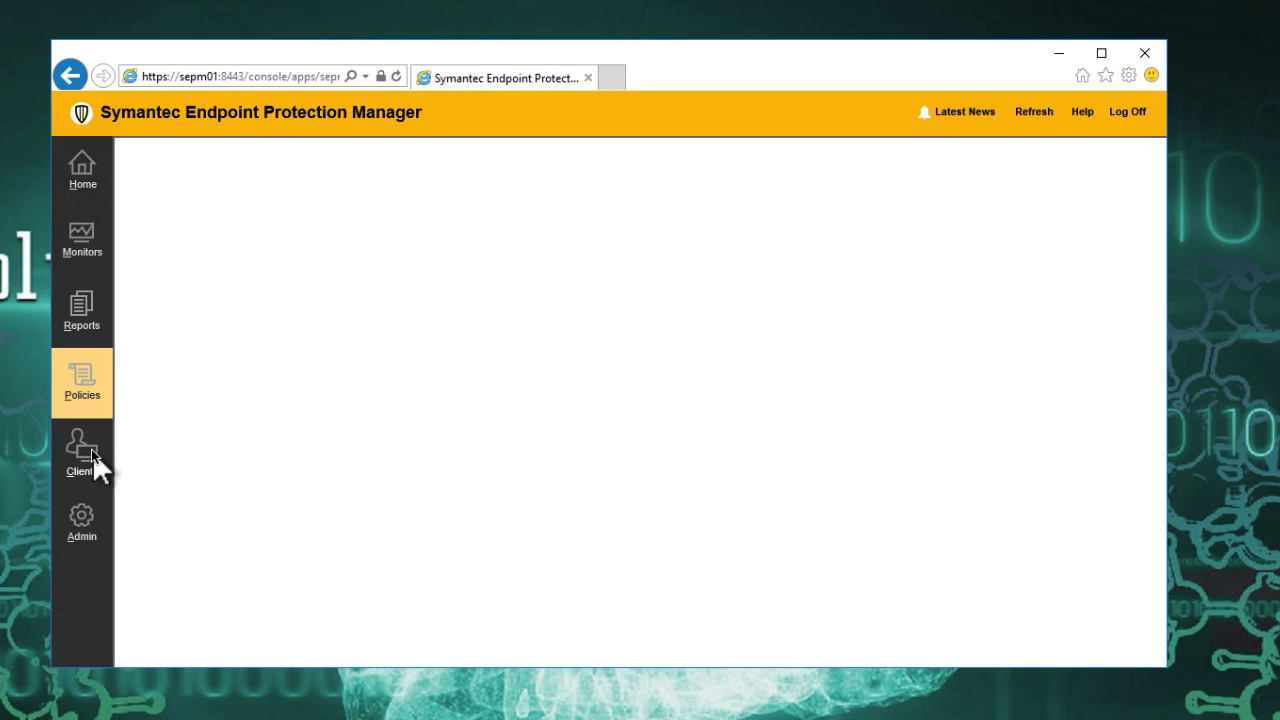
pyautogui.click(89, 460)
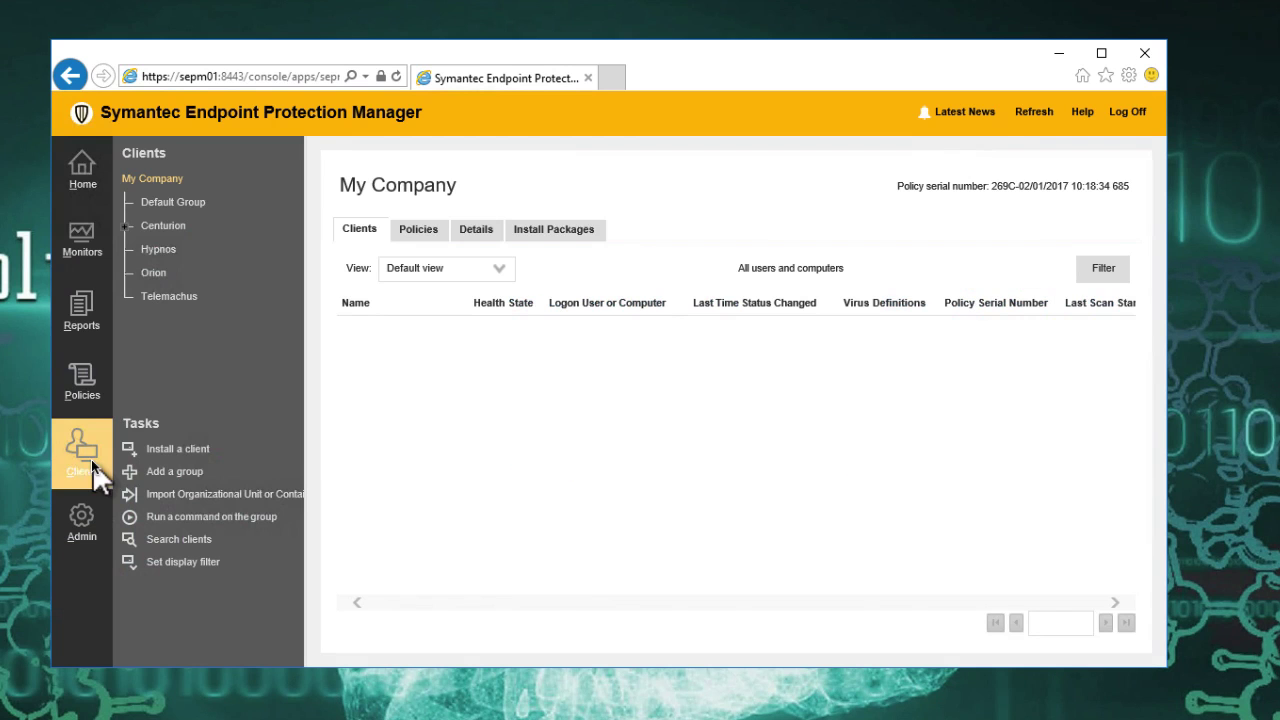
pyautogui.click(183, 200)
# Export the Default Group's communications settings in computer mode and save My Company_Default Group_sylink.xml to the Downloads folder.
pyautogui.rightClick(185, 201)
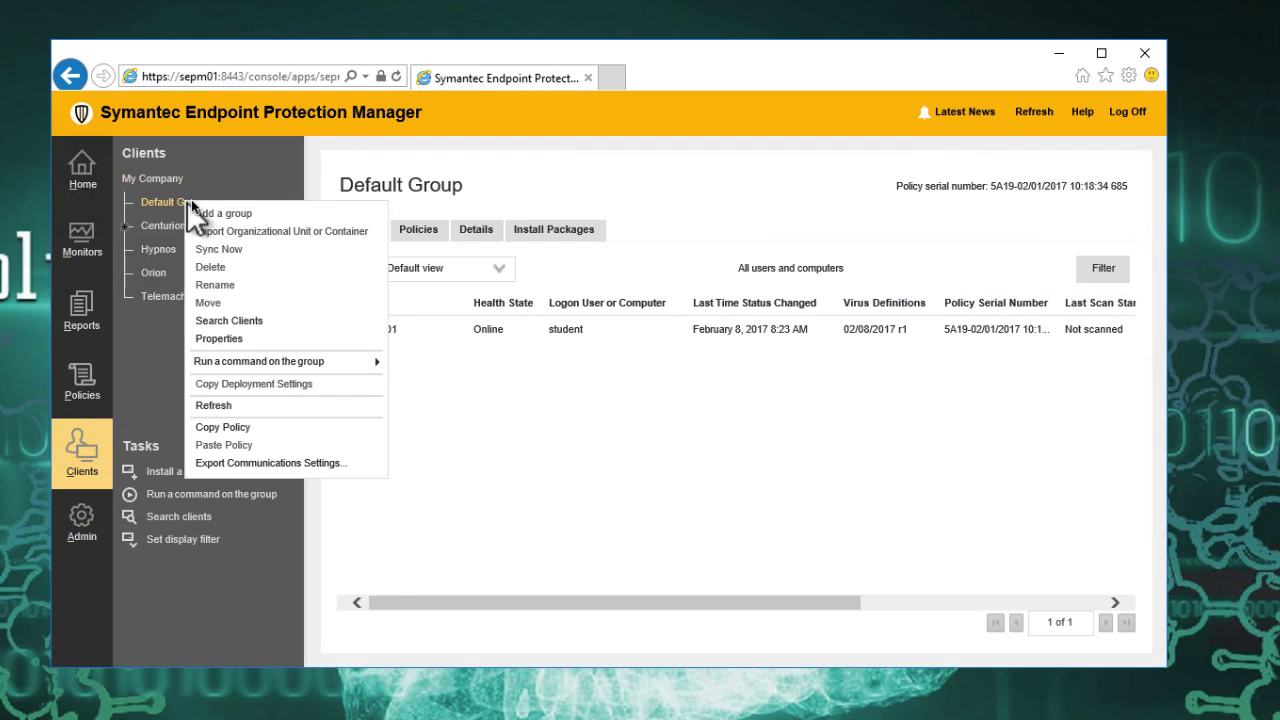
pyautogui.click(298, 462)
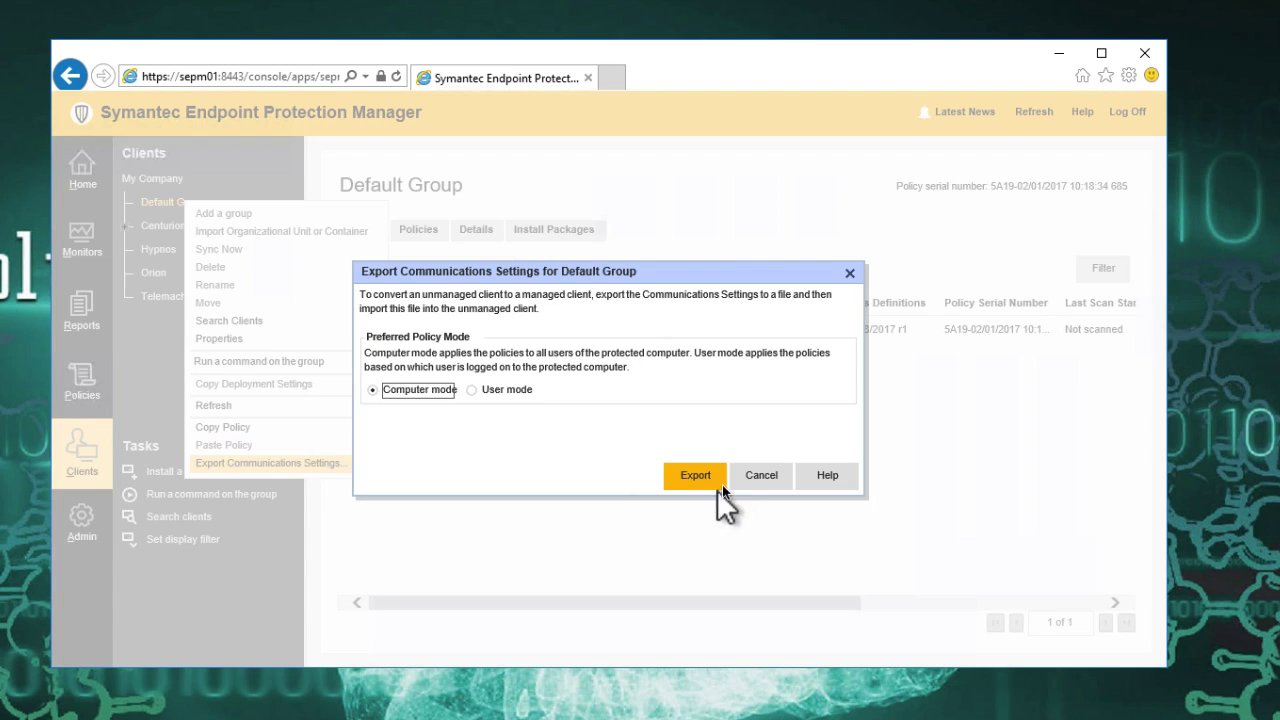
pyautogui.click(700, 475)
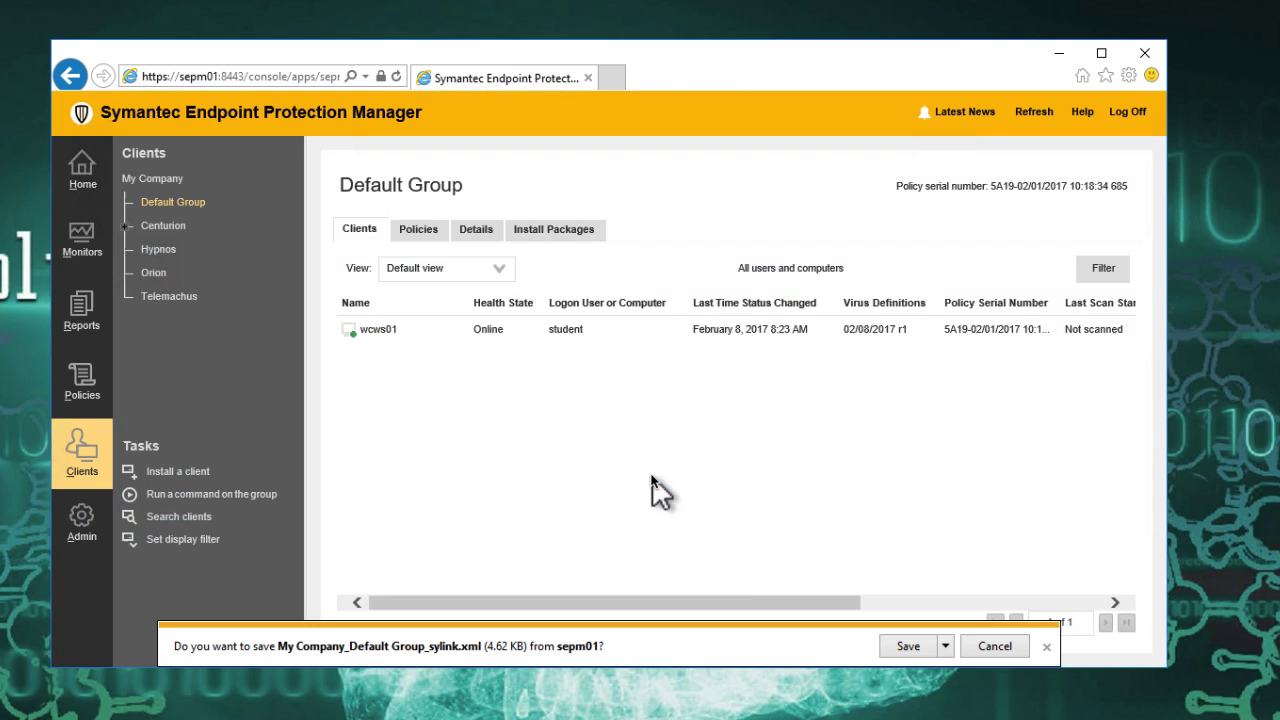
pyautogui.click(907, 646)
pyautogui.click(948, 648)
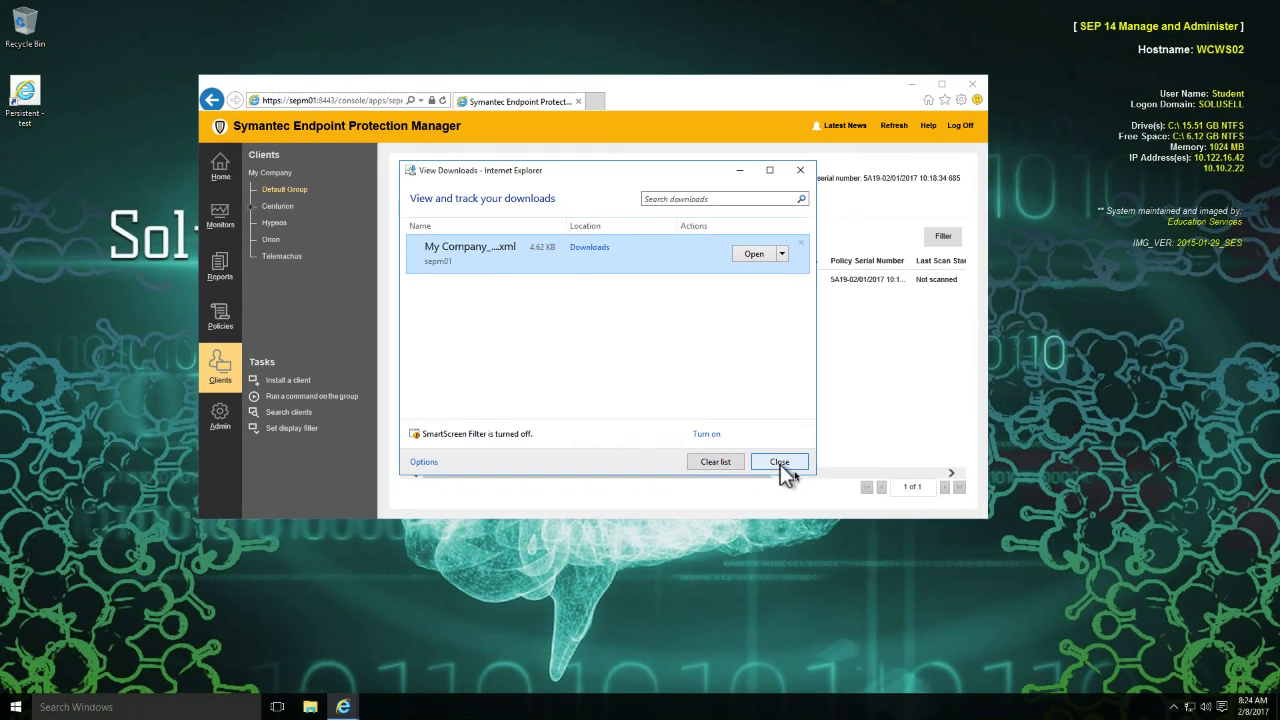
pyautogui.click(779, 462)
# Switch to the Symantec Endpoint Protection client on this computer and open its Troubleshooting window.
pyautogui.click(1173, 710)
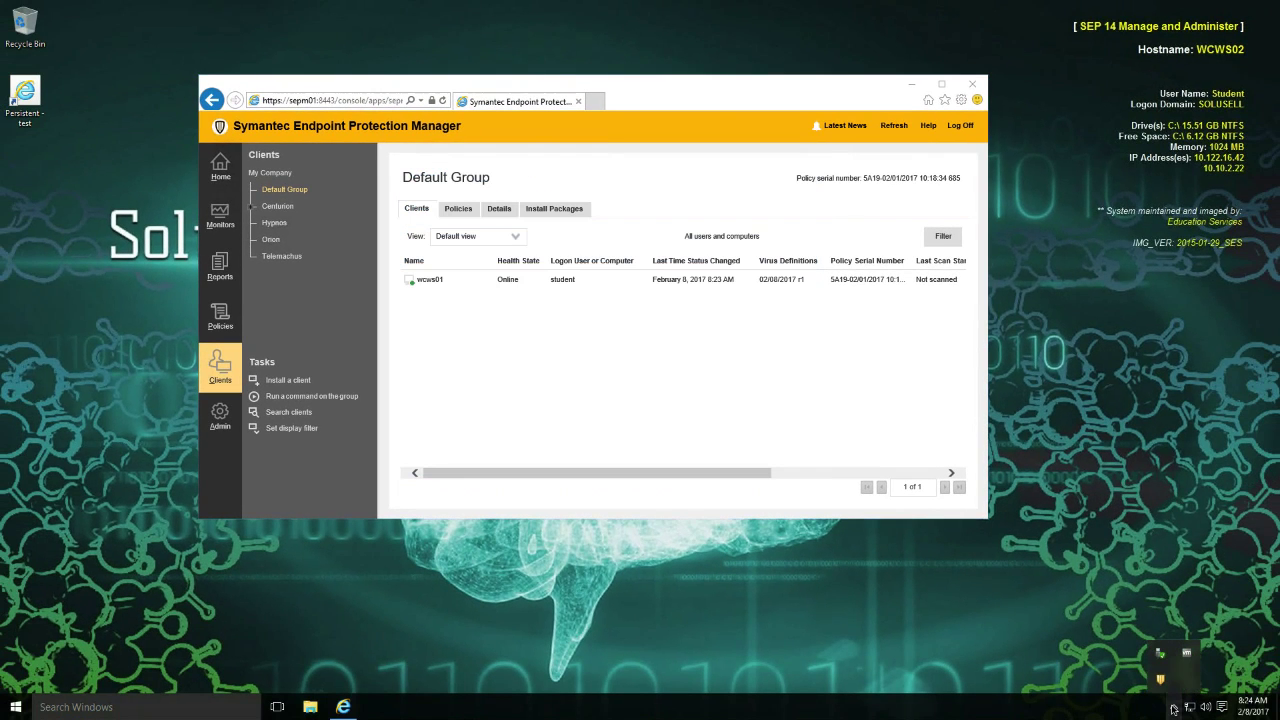
pyautogui.doubleClick(1161, 681)
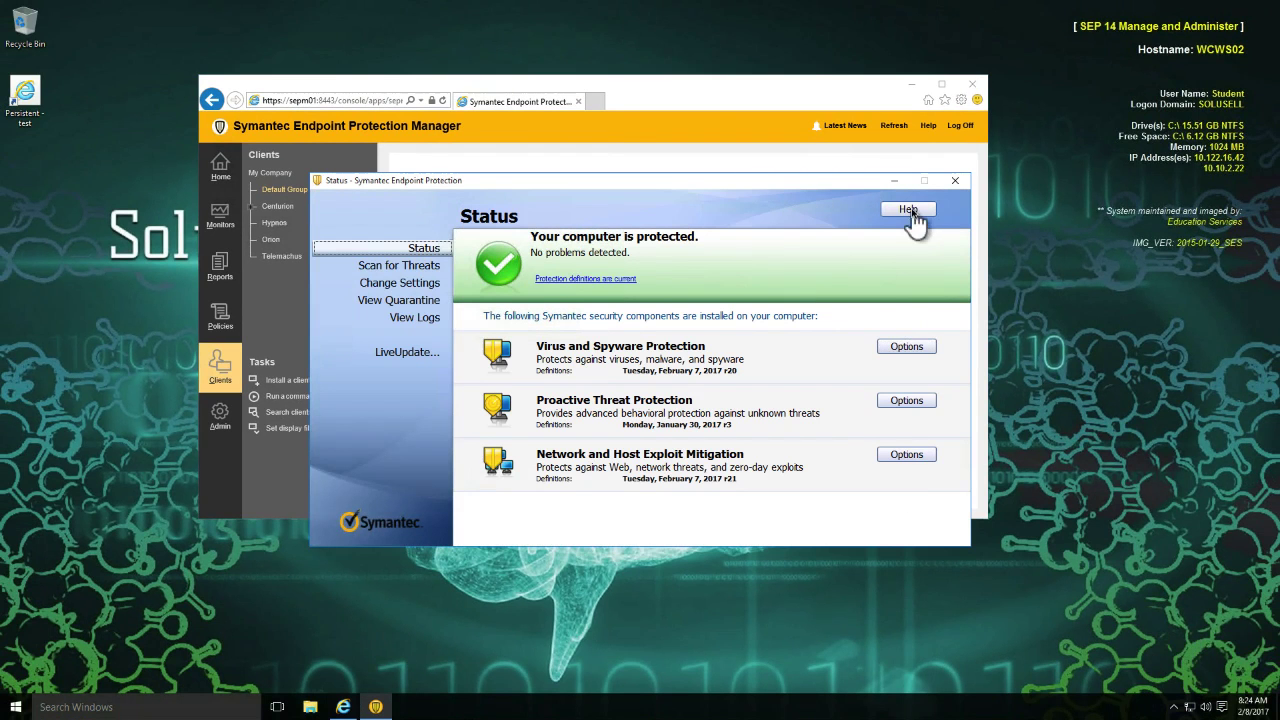
pyautogui.click(911, 212)
pyautogui.click(854, 249)
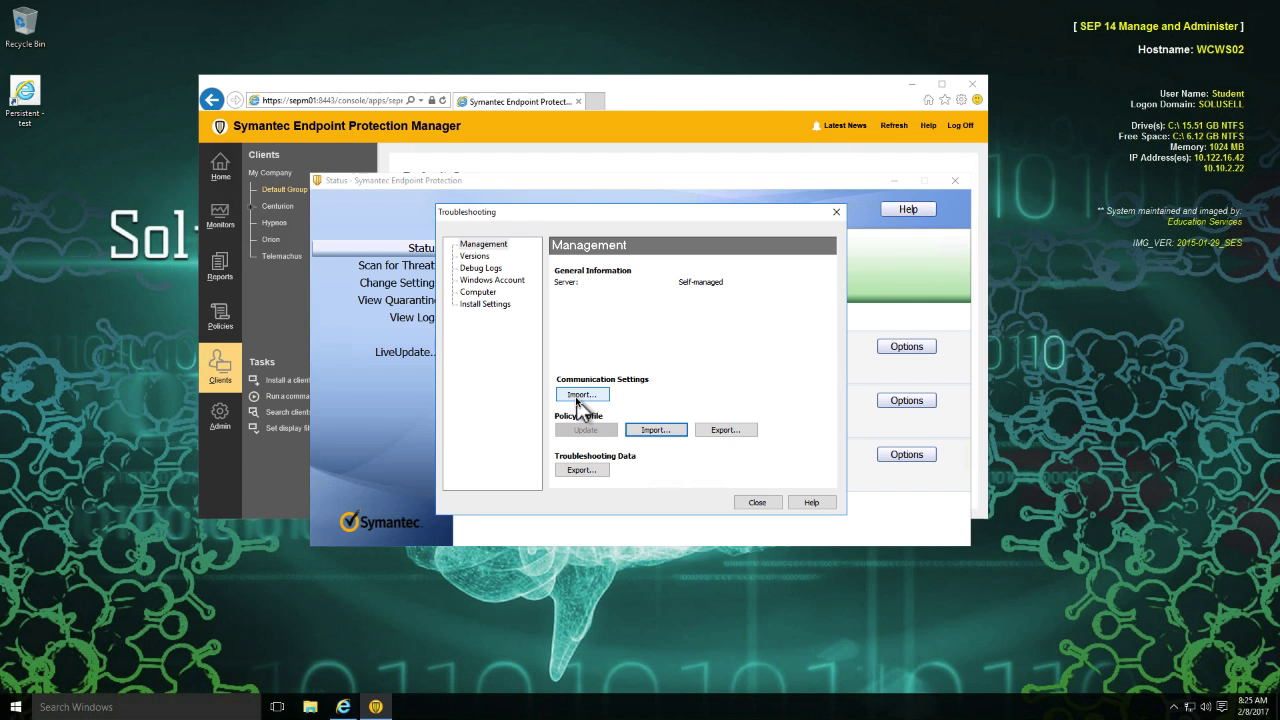
# Import the communication settings from My Company_Default Group_sylink in the Downloads folder into the client.
pyautogui.click(578, 398)
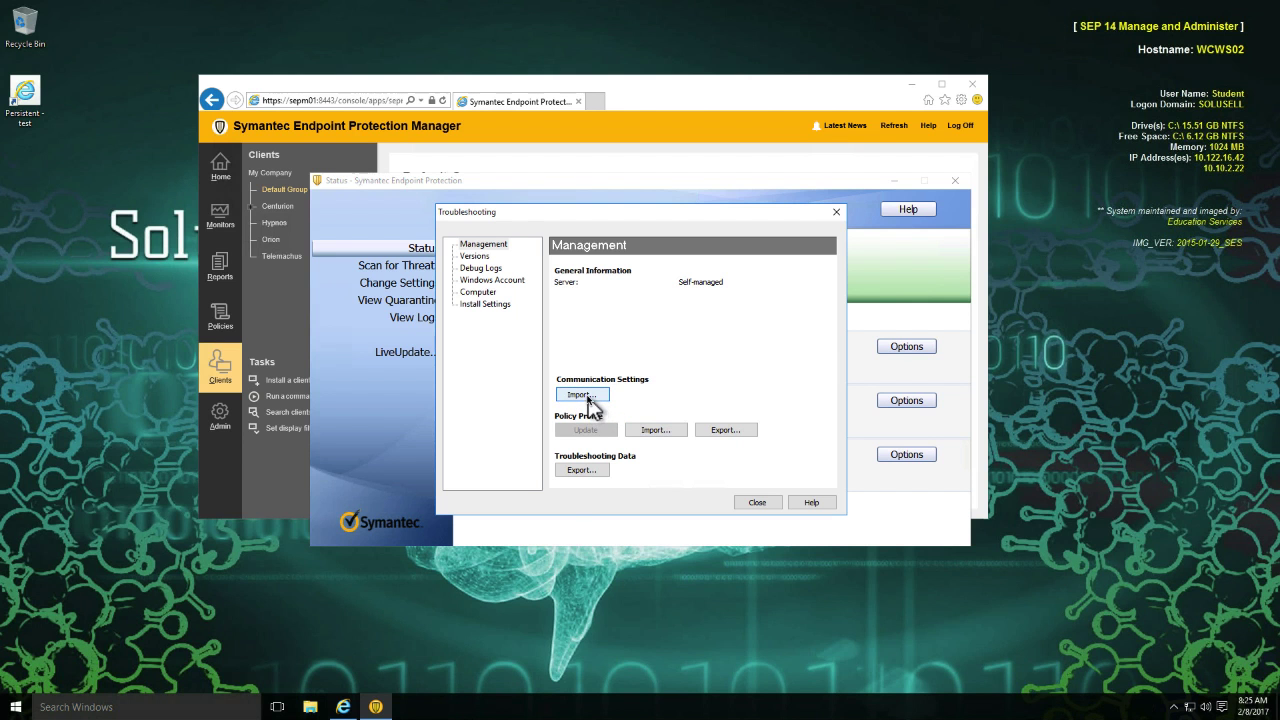
pyautogui.click(586, 396)
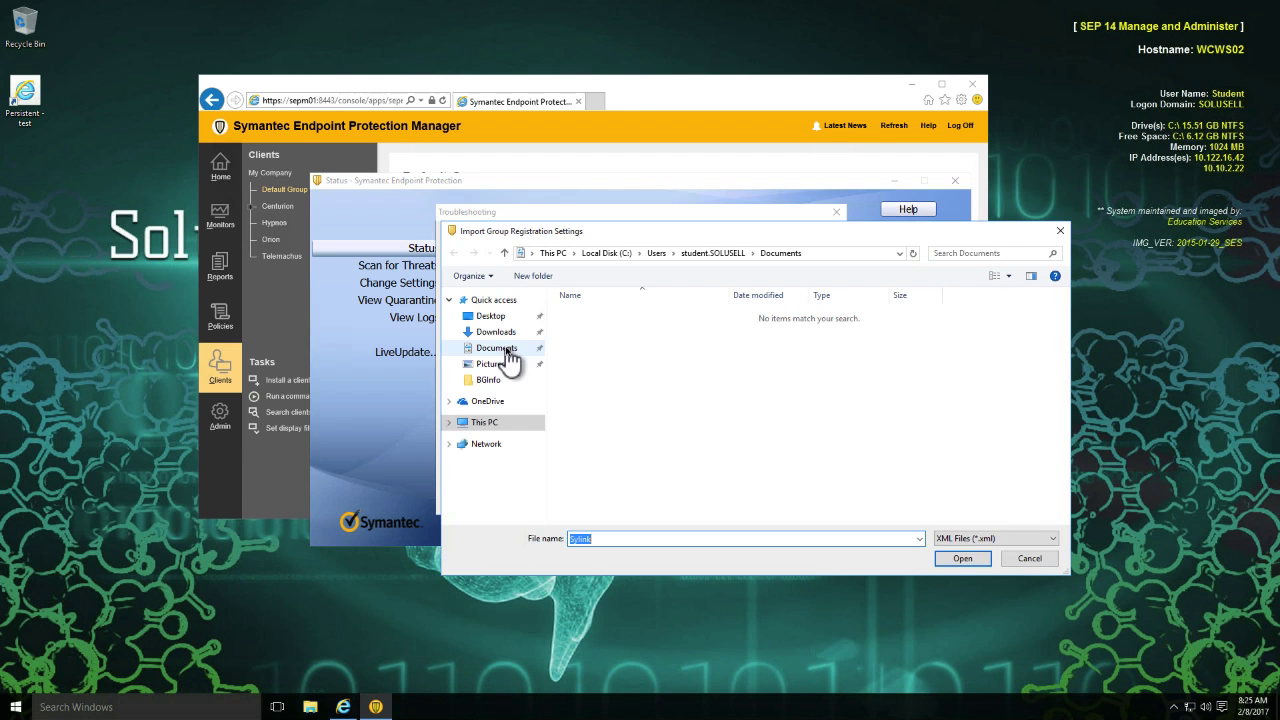
pyautogui.click(496, 331)
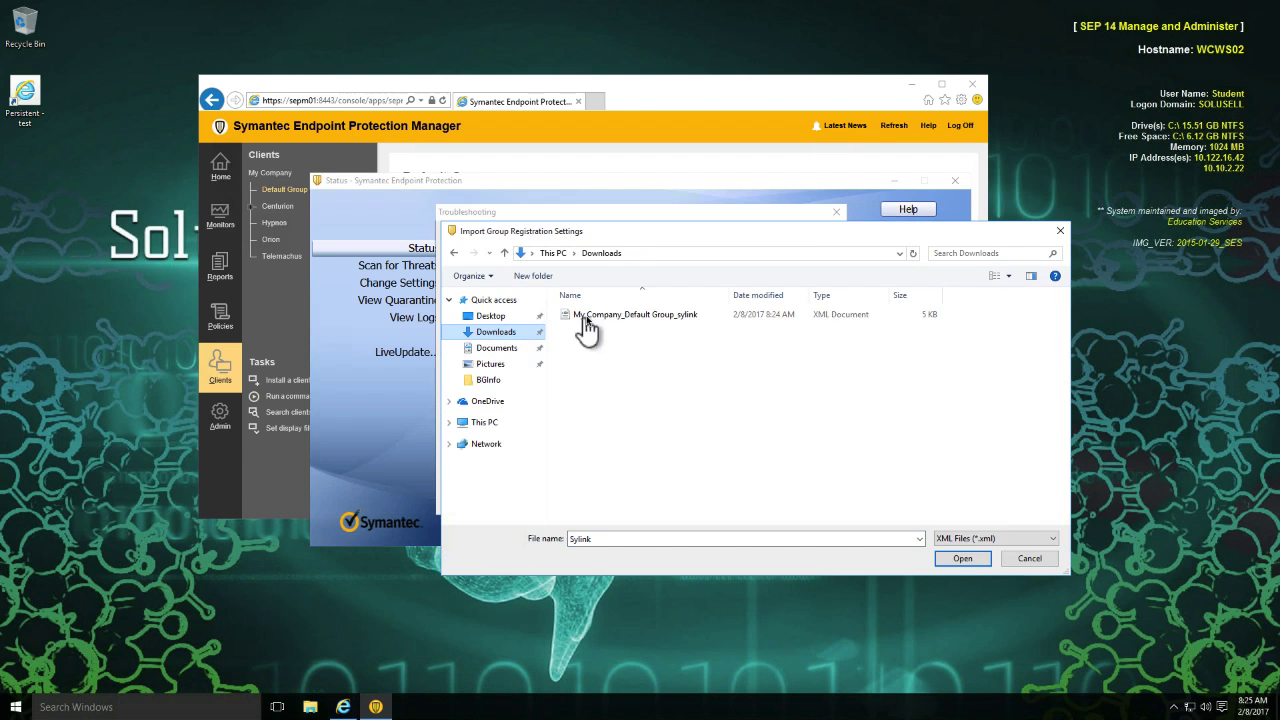
pyautogui.click(586, 318)
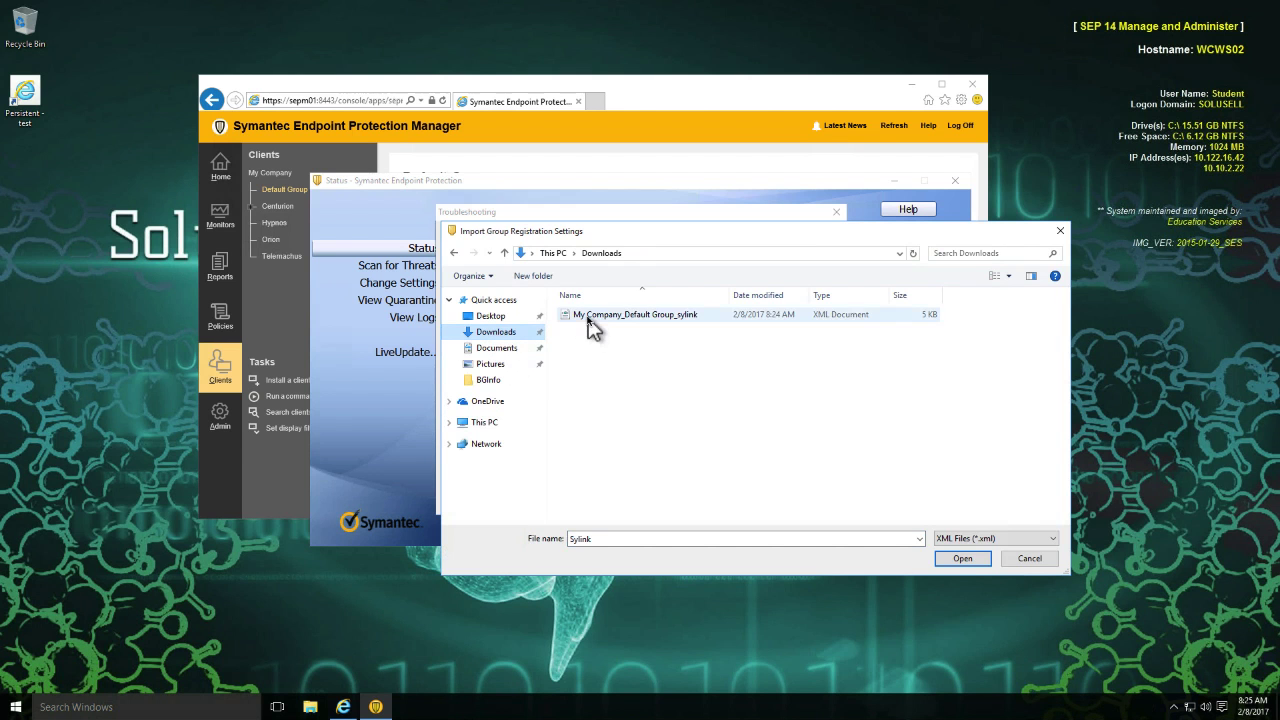
pyautogui.click(961, 558)
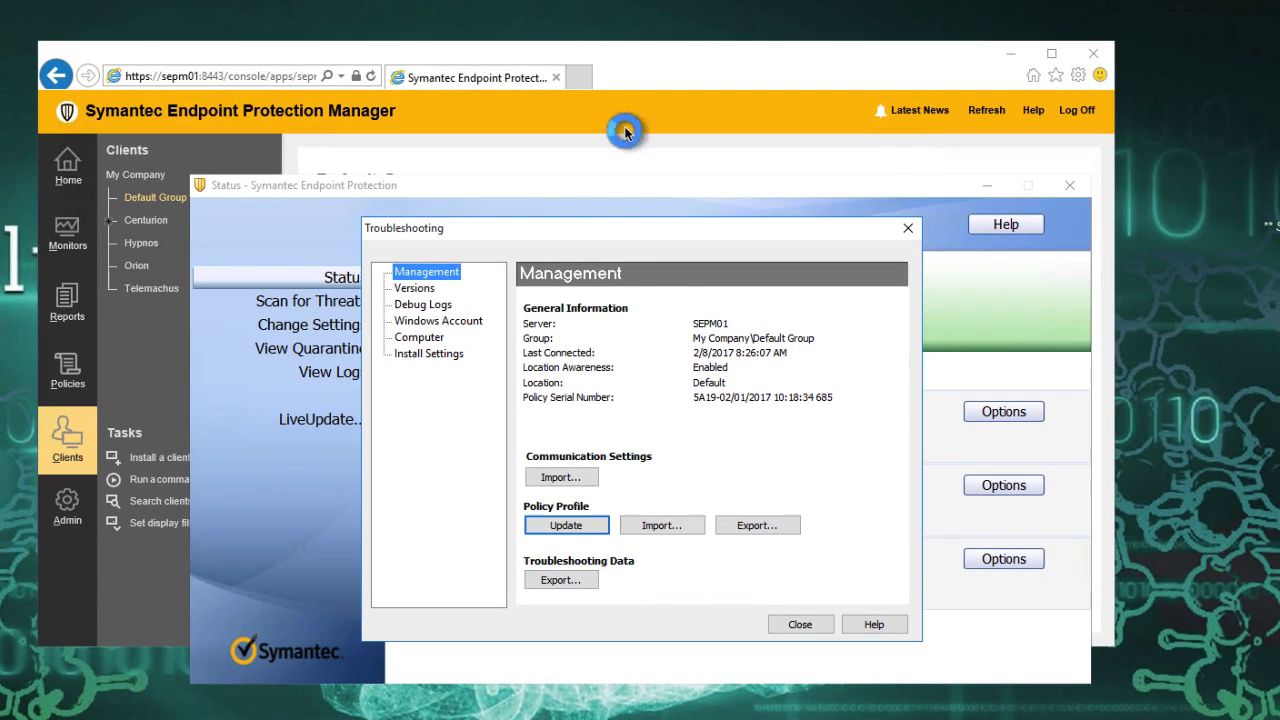
# Return to the Symantec Endpoint Protection Manager web console, refresh the Default Group and review its client list across all columns.
pyautogui.click(627, 119)
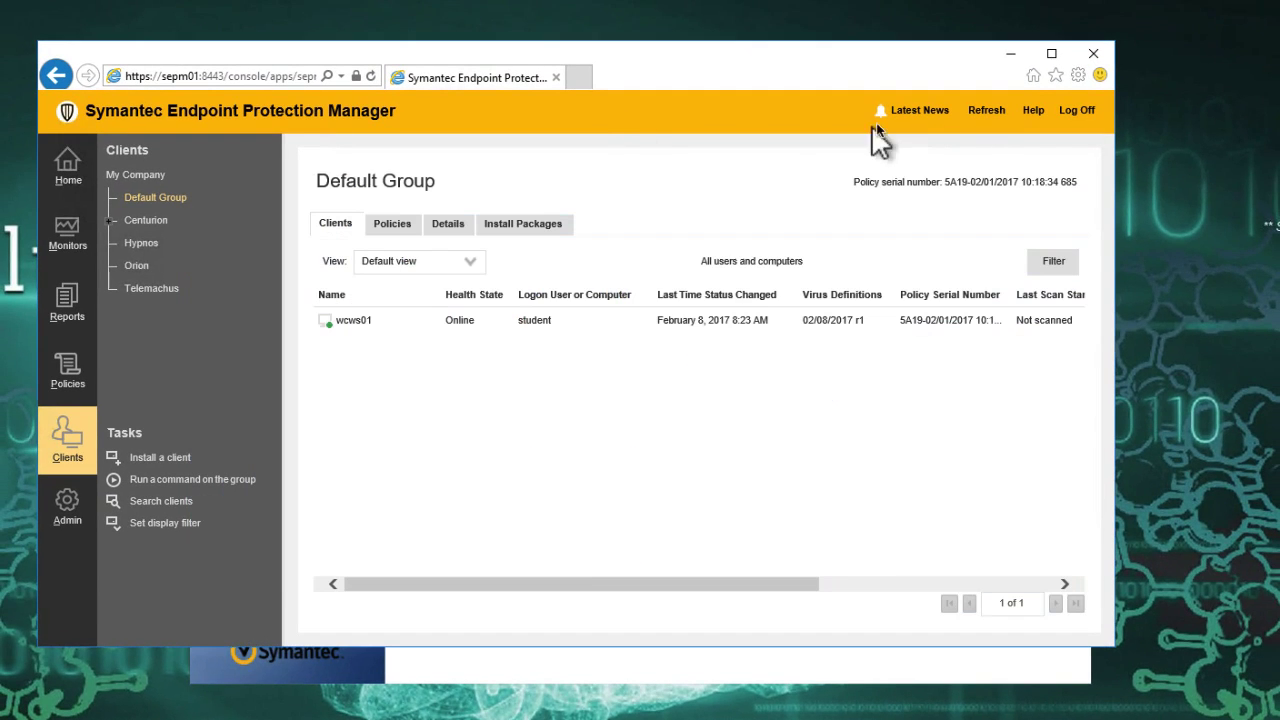
pyautogui.click(983, 110)
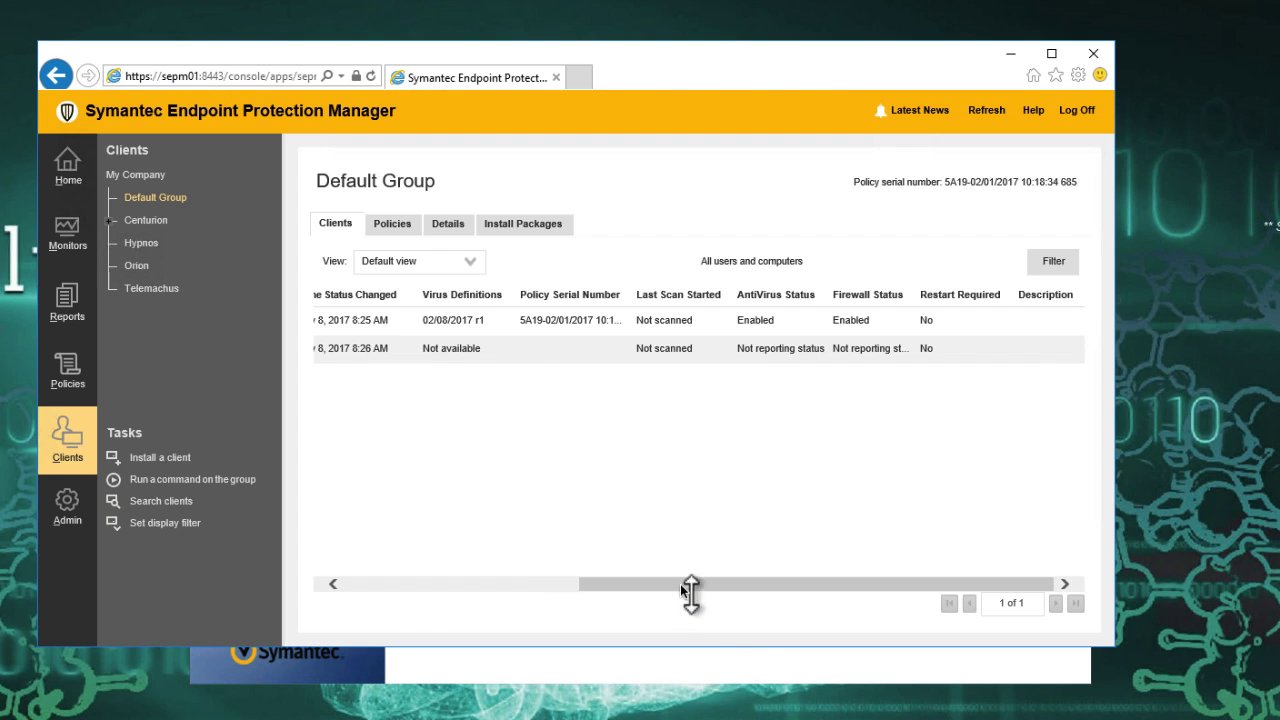
pyautogui.moveTo(678, 590); pyautogui.dragTo(380, 591)
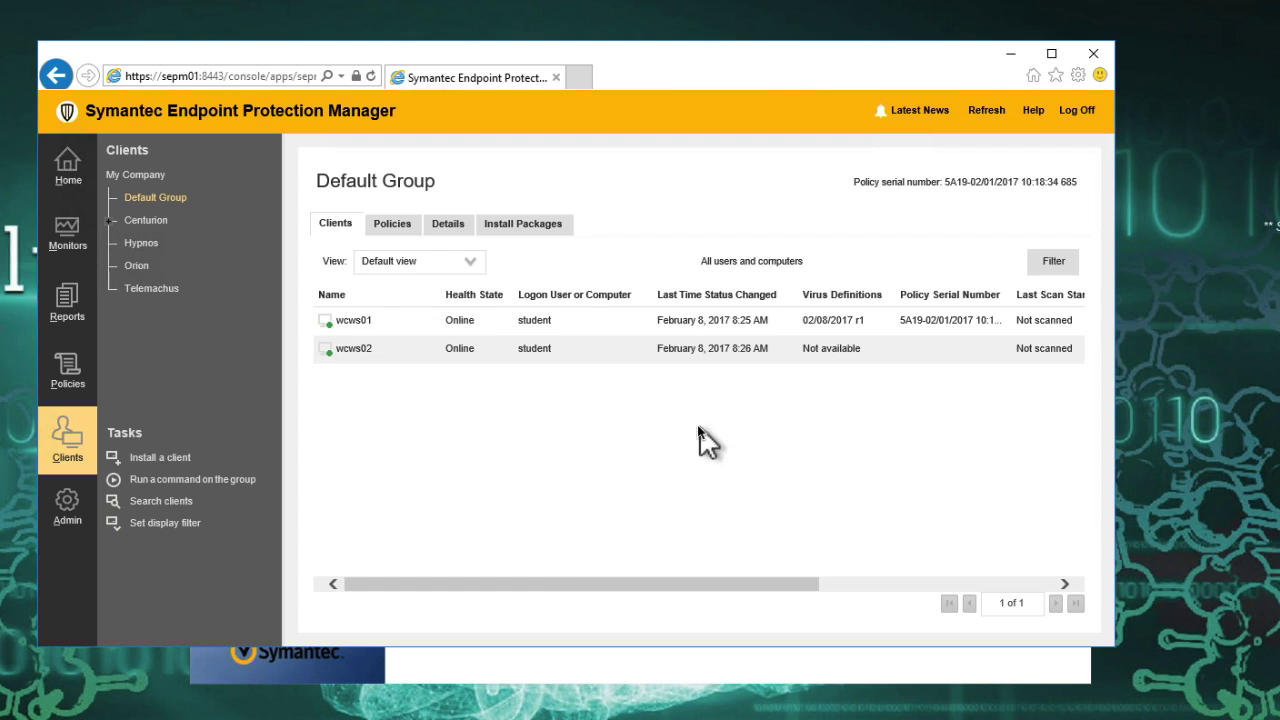
pyautogui.hscroll(5, 660, 455)
pyautogui.moveTo(623, 582); pyautogui.dragTo(352, 583)
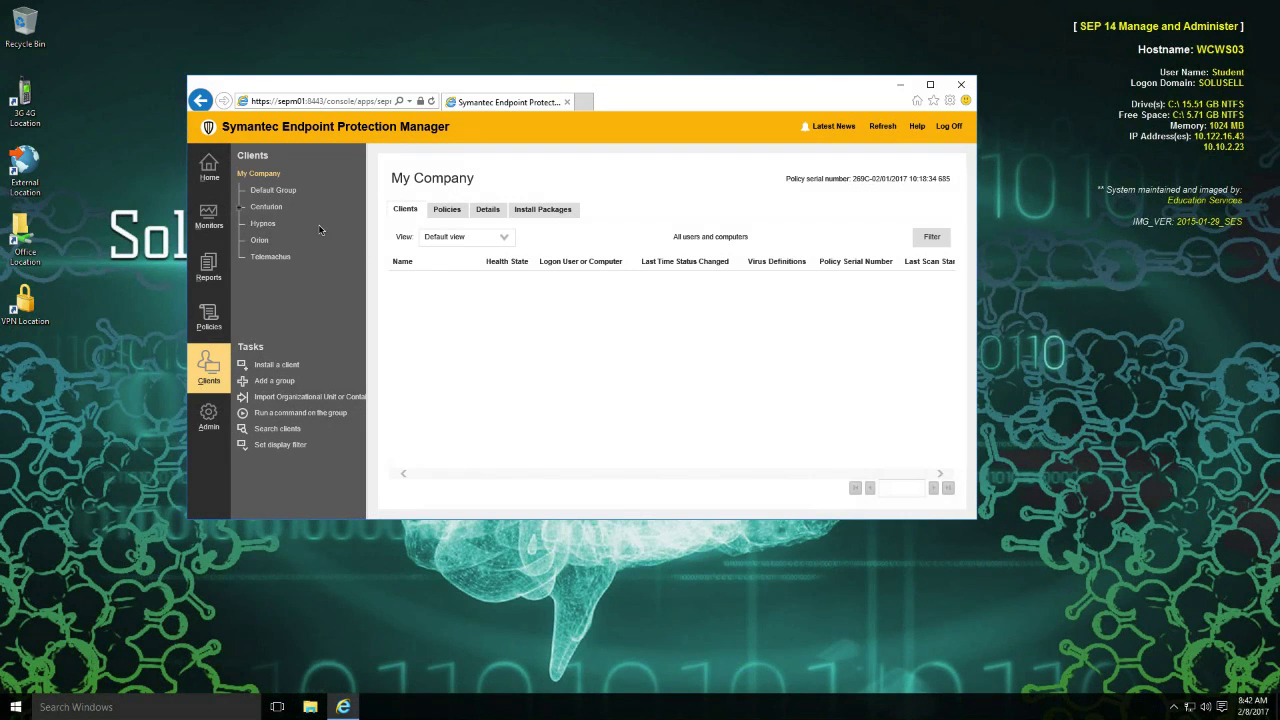
# On WCWS03, export the Default Group's communications settings in computer mode and save the XML file to the Downloads folder.
pyautogui.click(279, 190)
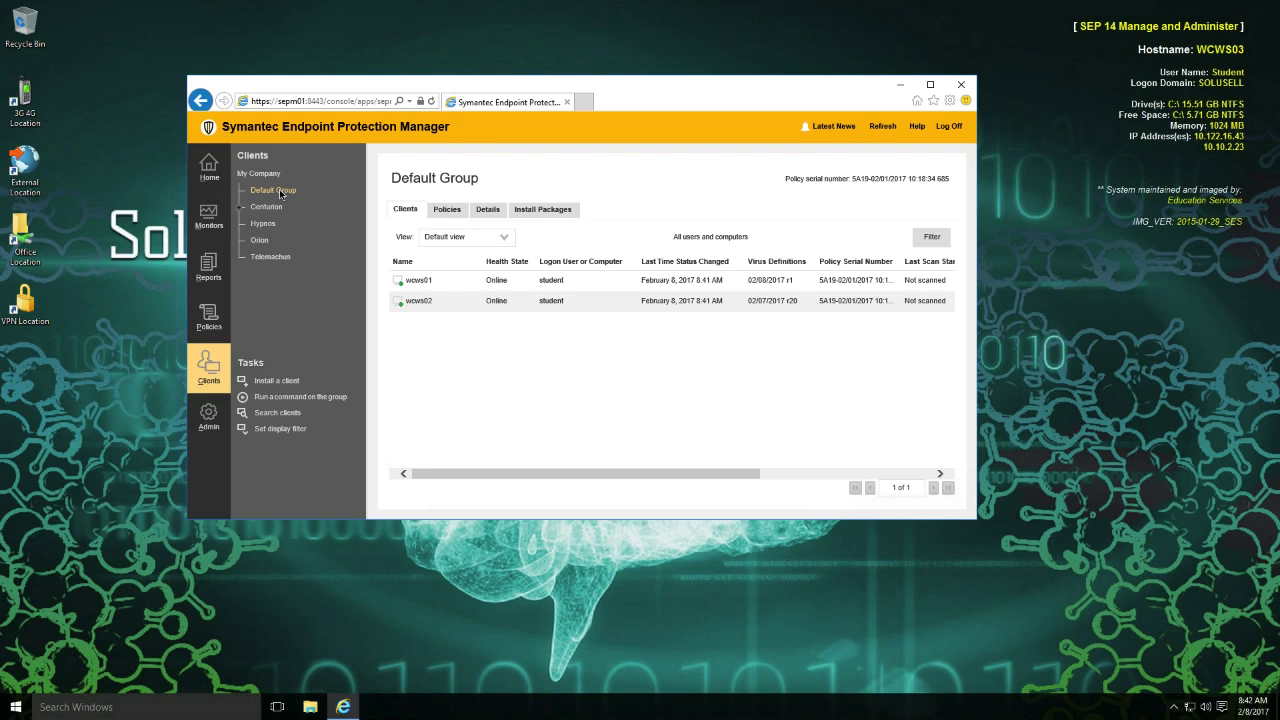
pyautogui.rightClick(279, 190)
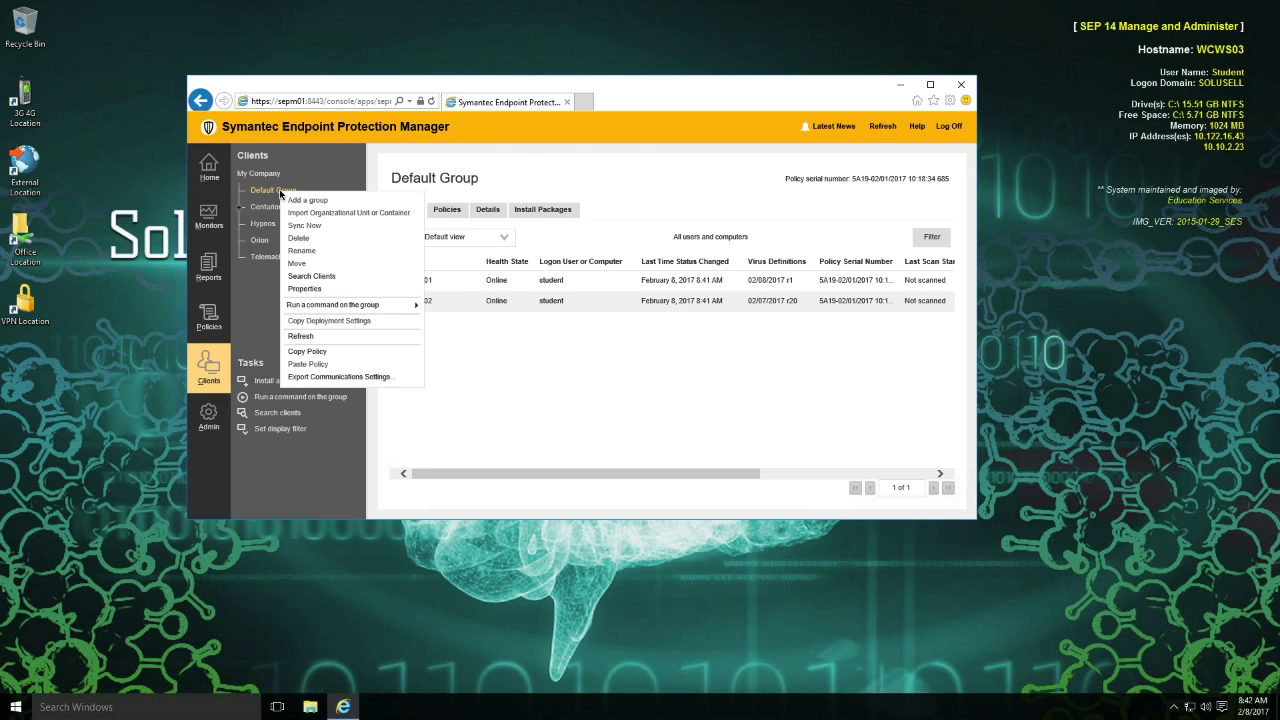
pyautogui.click(370, 378)
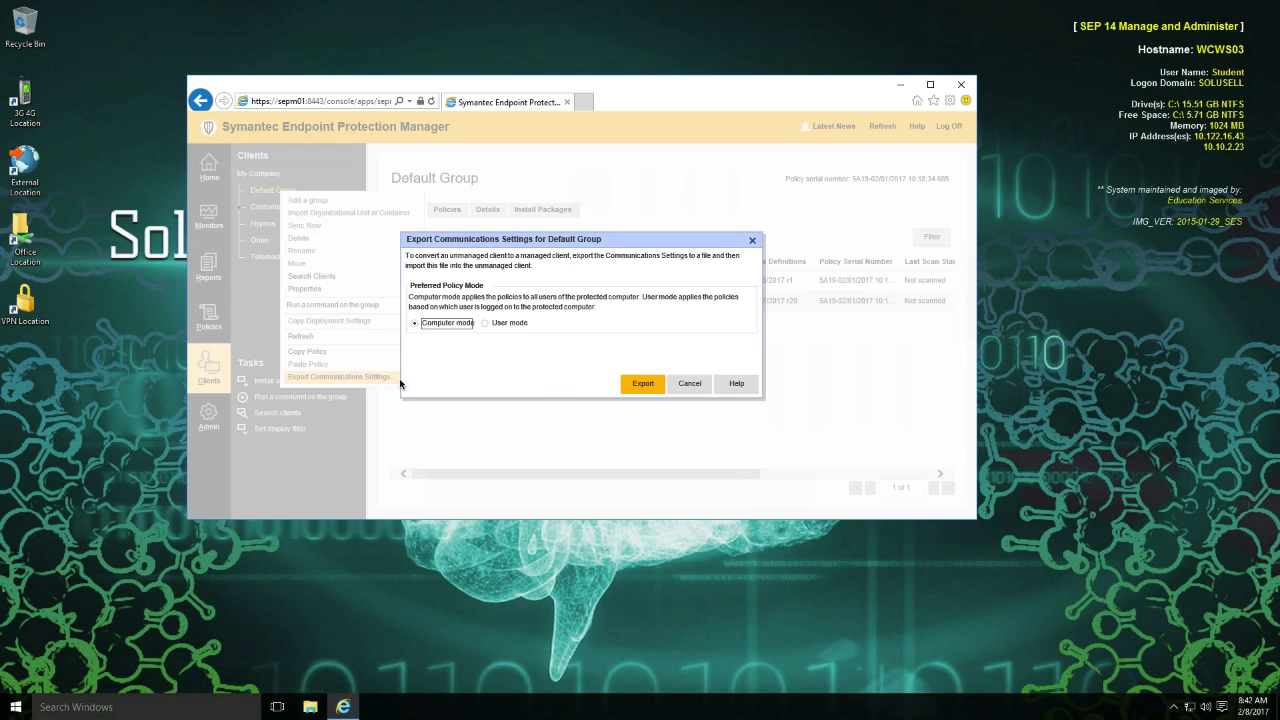
pyautogui.click(643, 383)
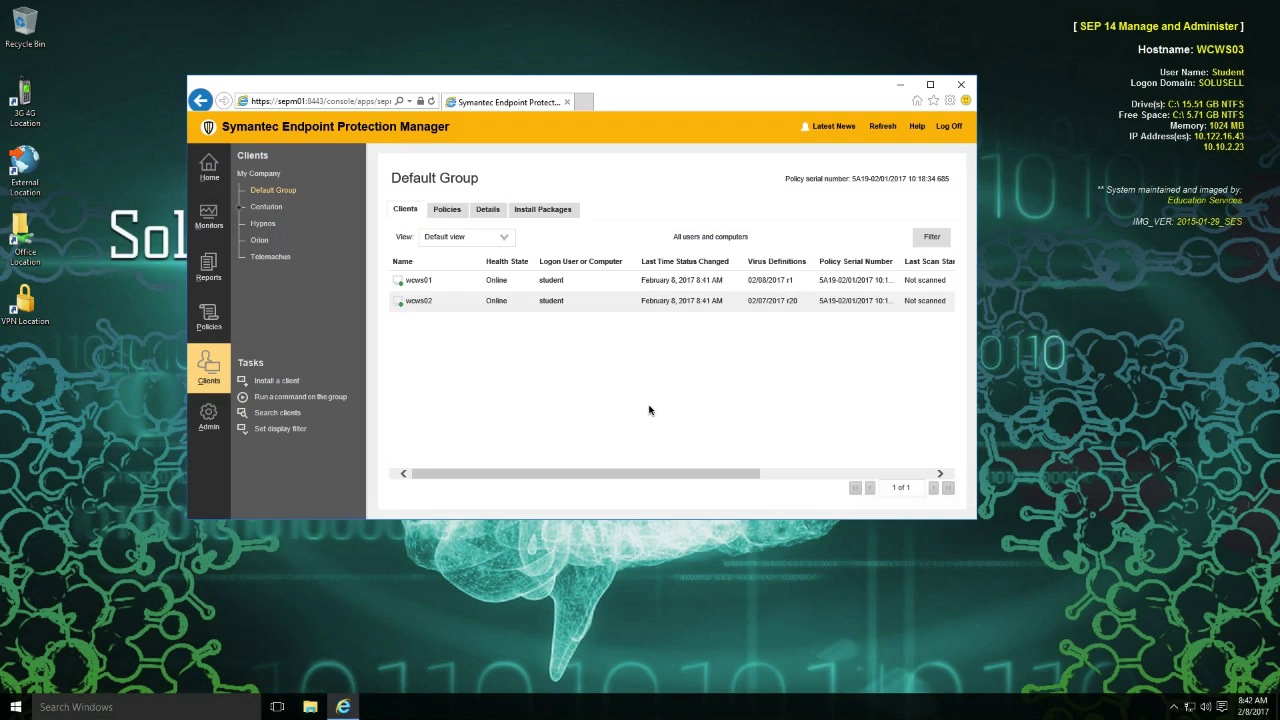
pyautogui.click(793, 506)
pyautogui.click(813, 505)
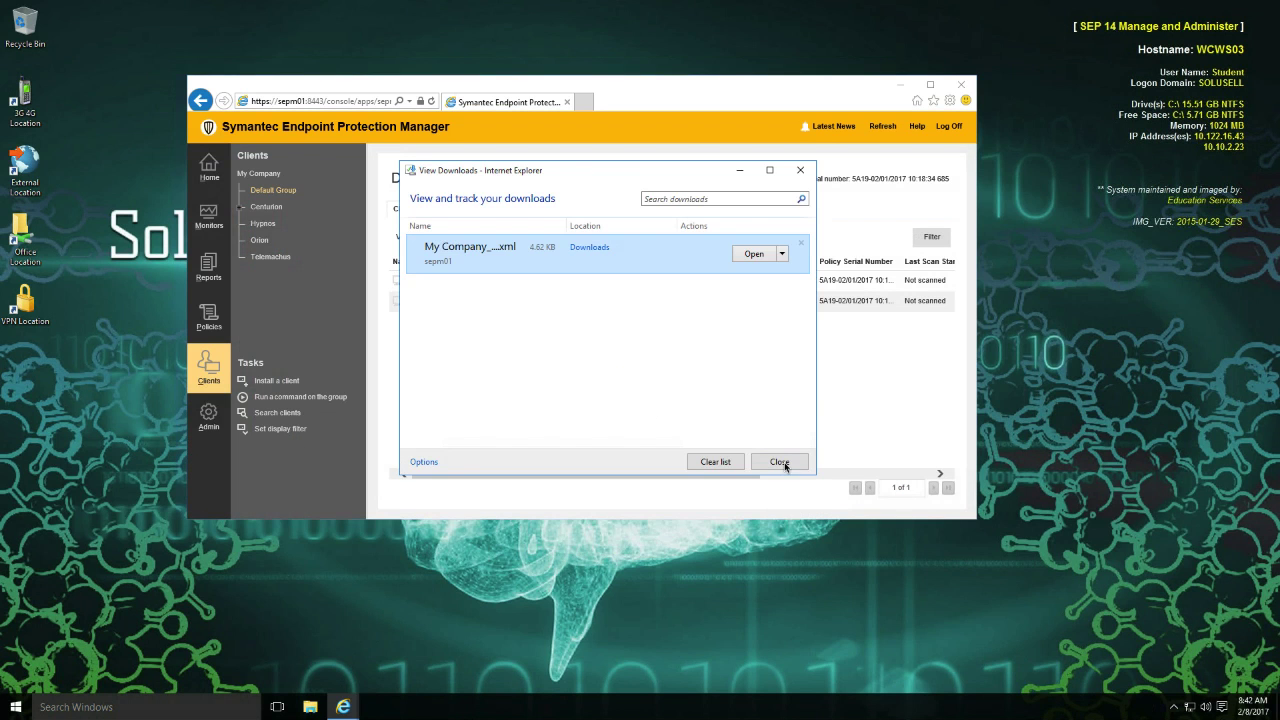
pyautogui.click(781, 463)
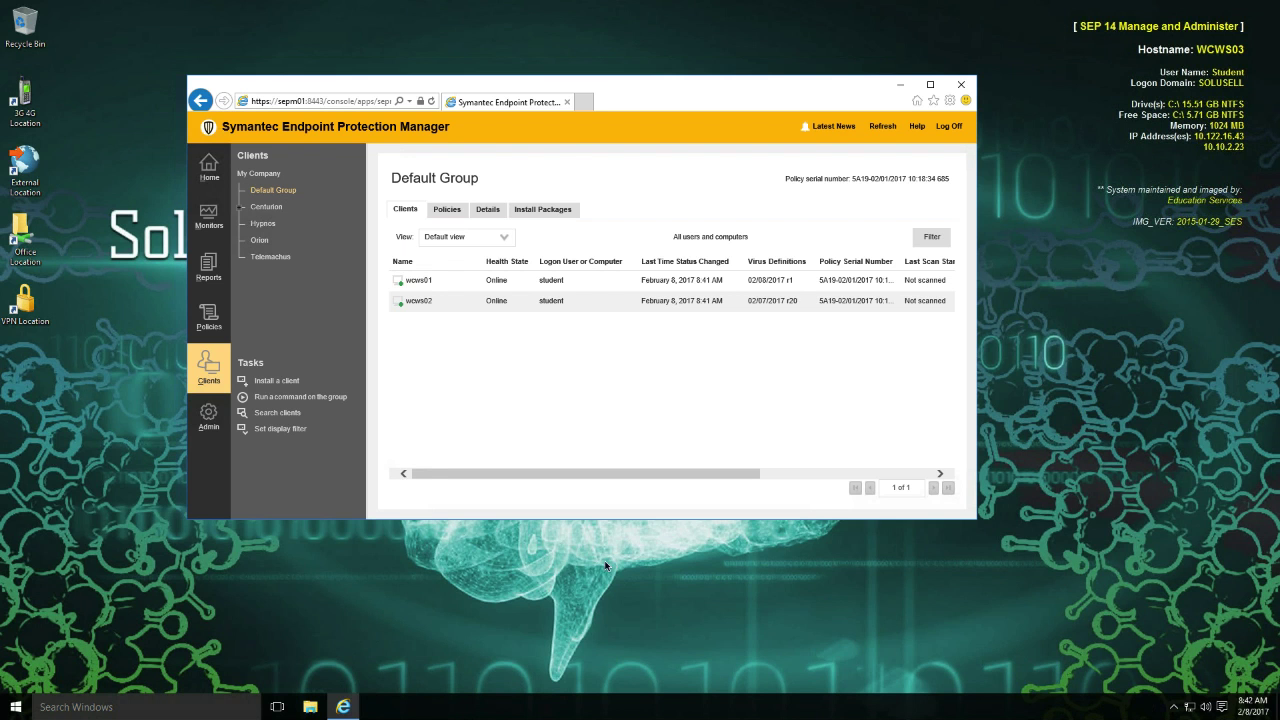
# In File Explorer, open C:\Program Files\Symantec\Symantec Endpoint Protection\14.0.1904.0000.105\Bin.
pyautogui.click(310, 707)
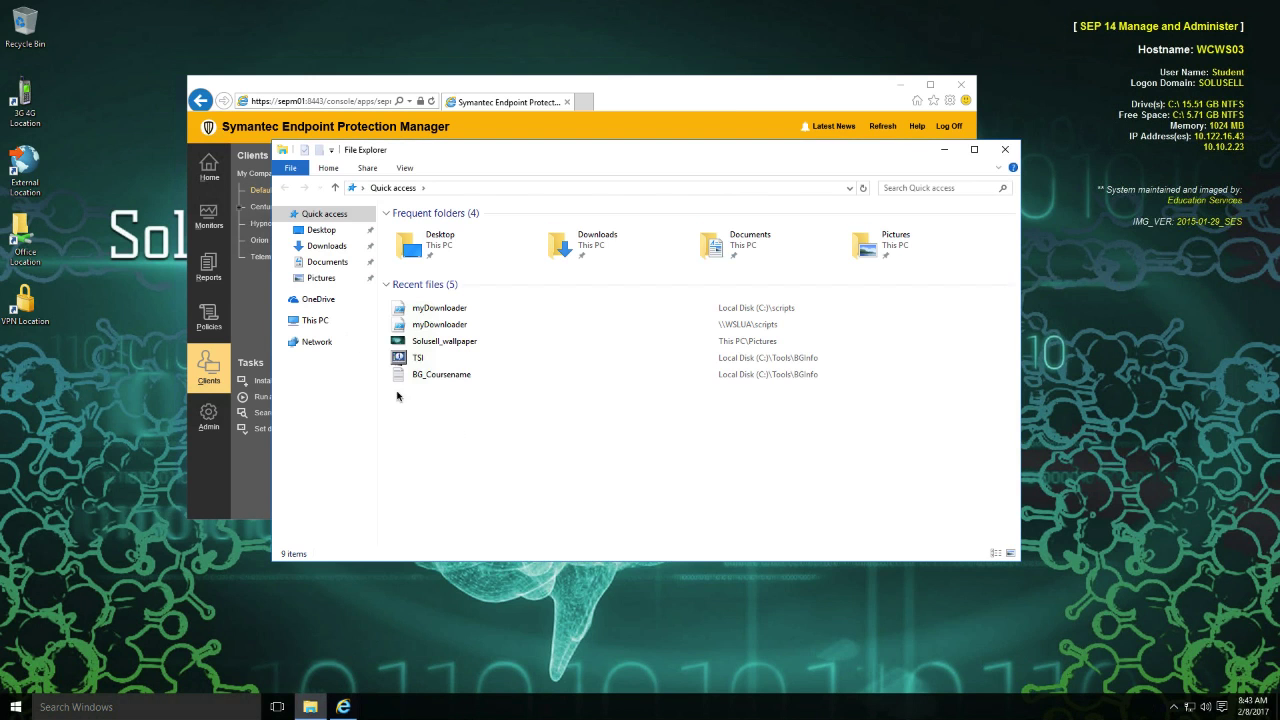
pyautogui.click(323, 322)
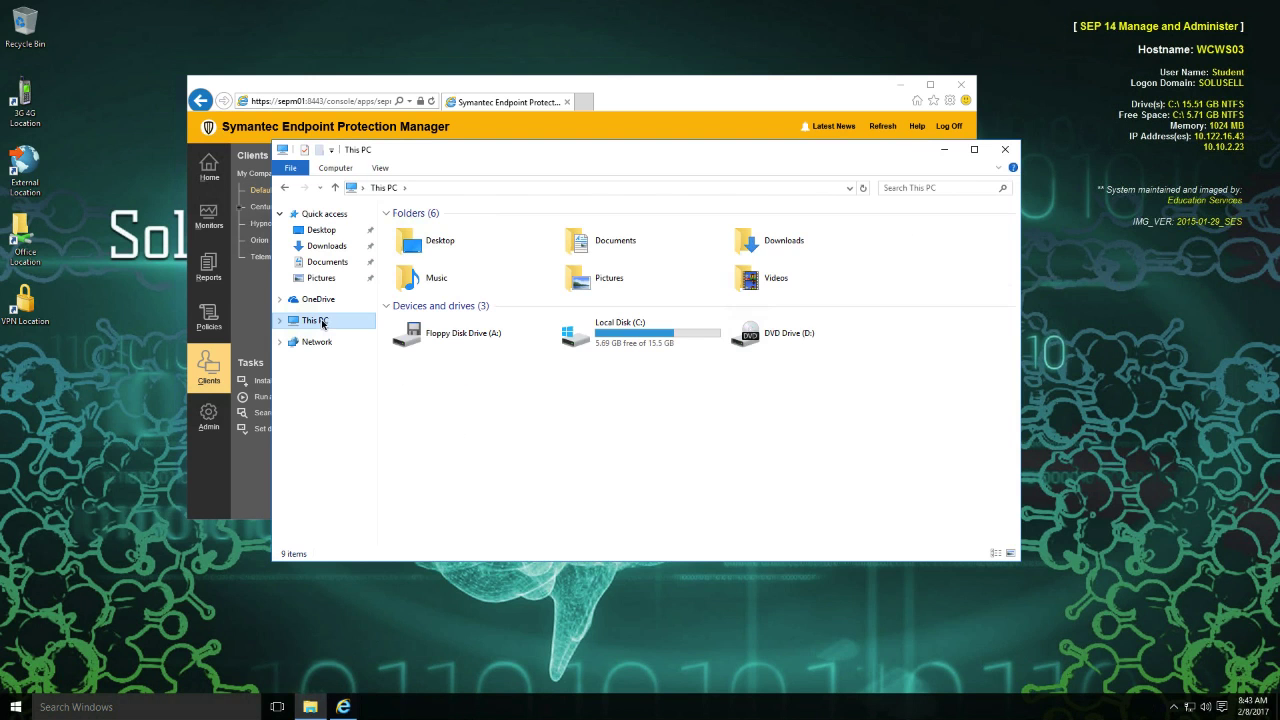
pyautogui.doubleClick(577, 346)
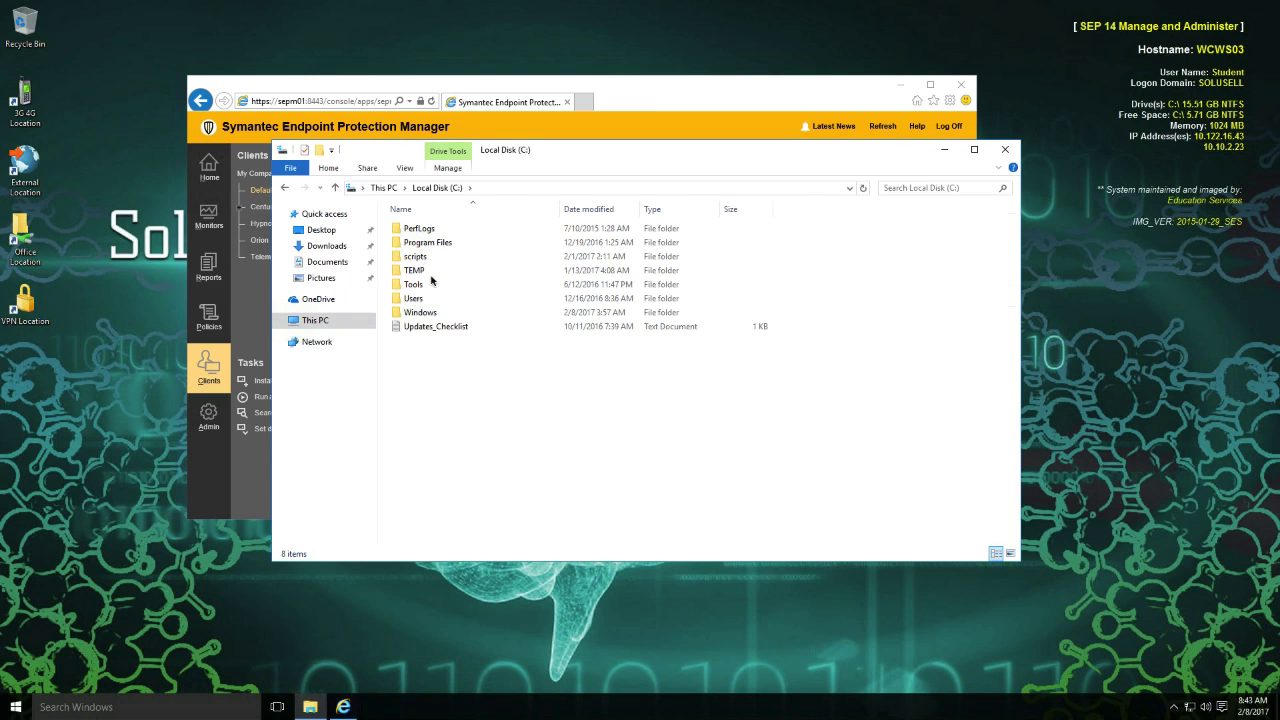
pyautogui.doubleClick(421, 246)
pyautogui.click(421, 244)
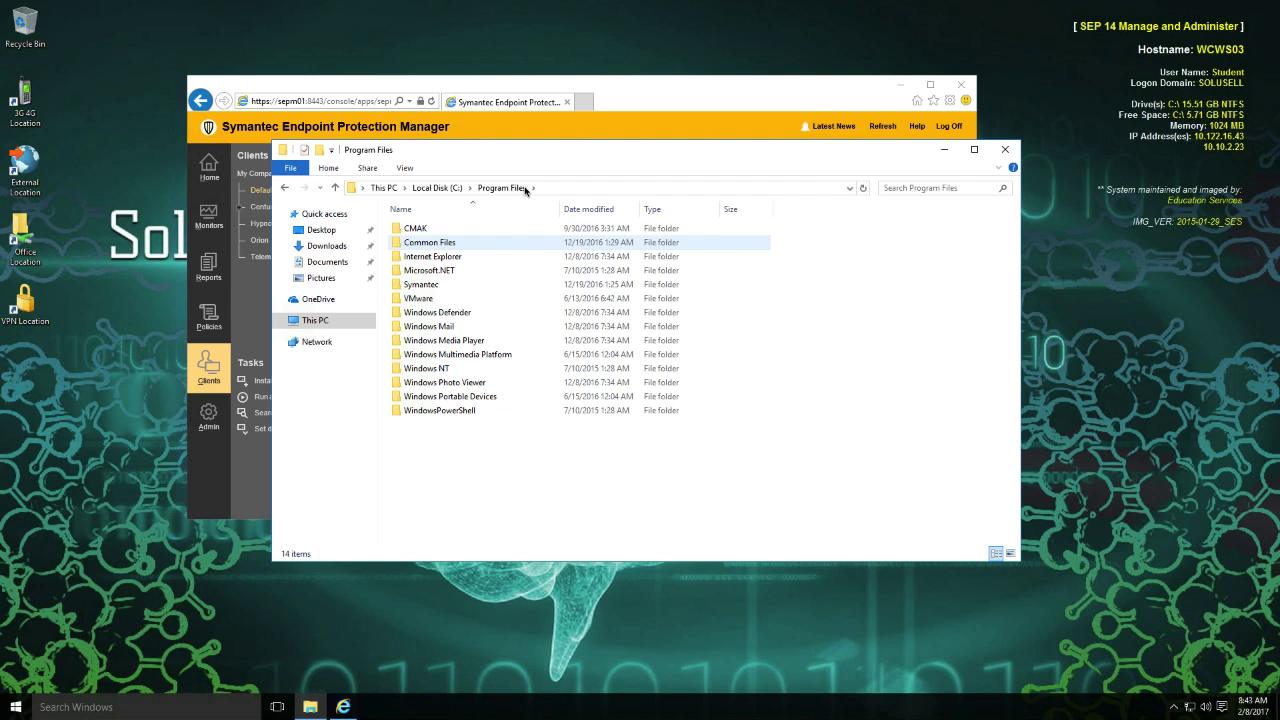
pyautogui.click(423, 287)
pyautogui.doubleClick(423, 287)
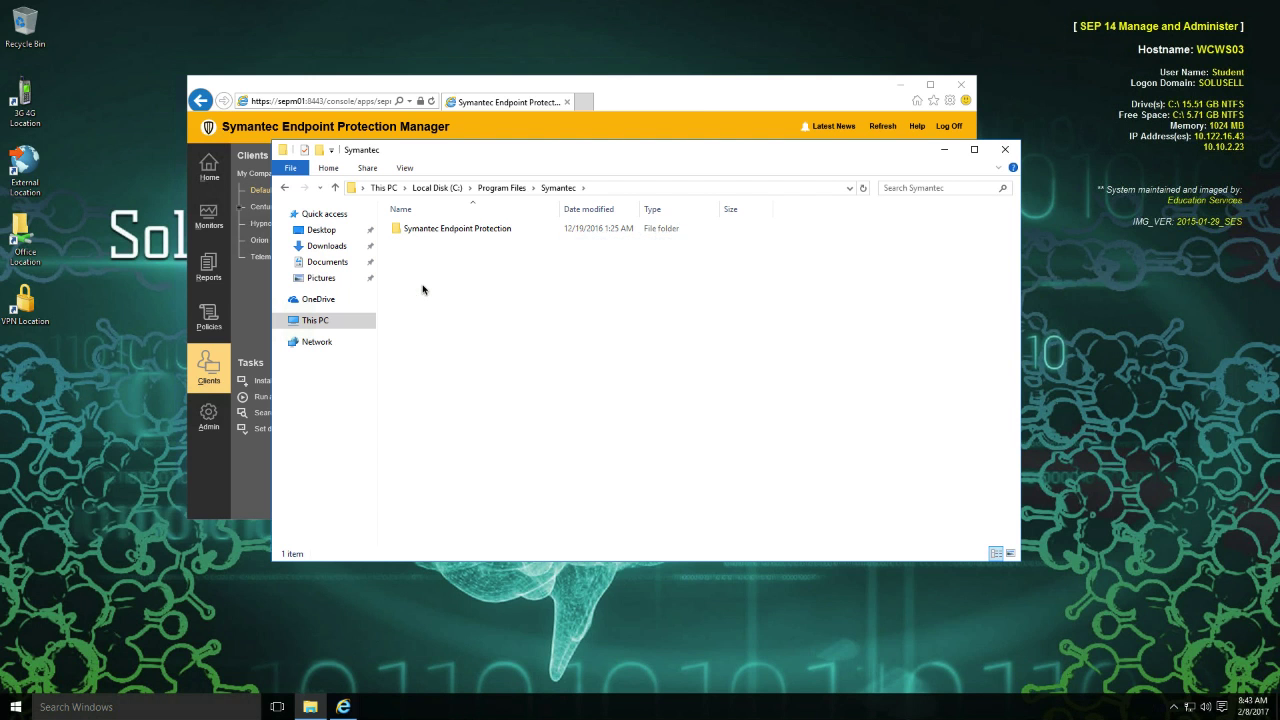
pyautogui.doubleClick(449, 228)
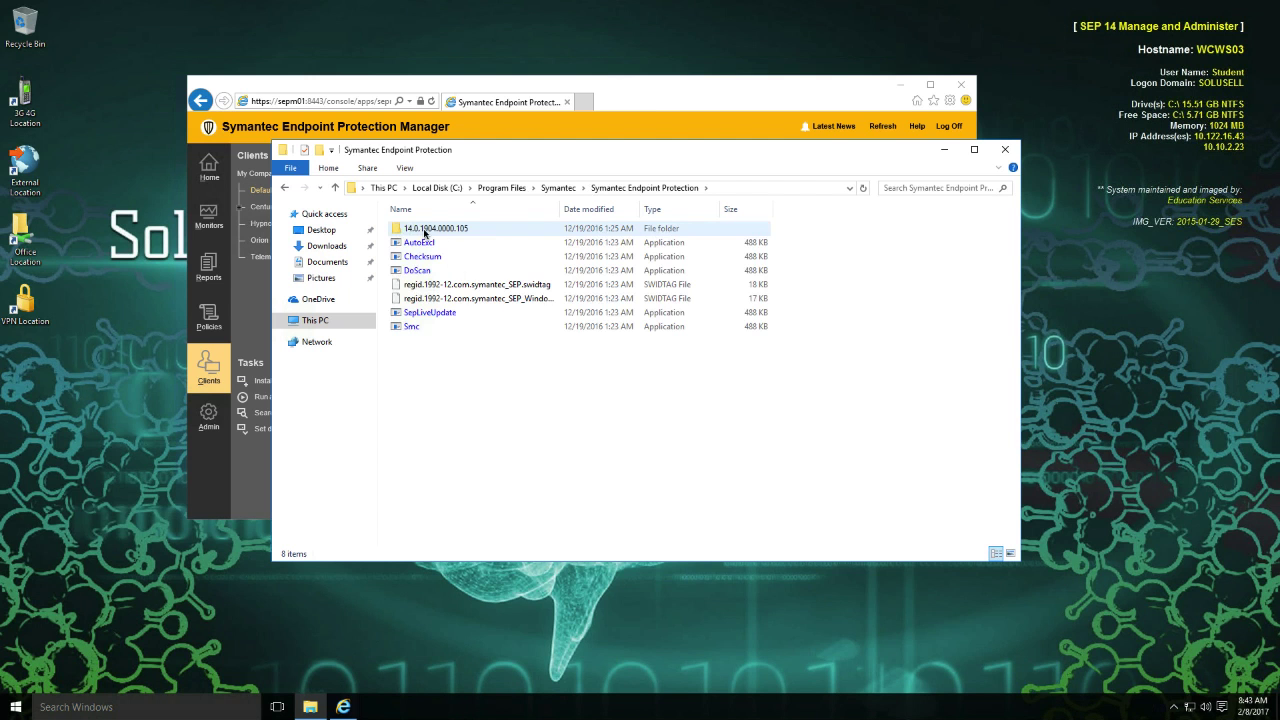
pyautogui.doubleClick(430, 233)
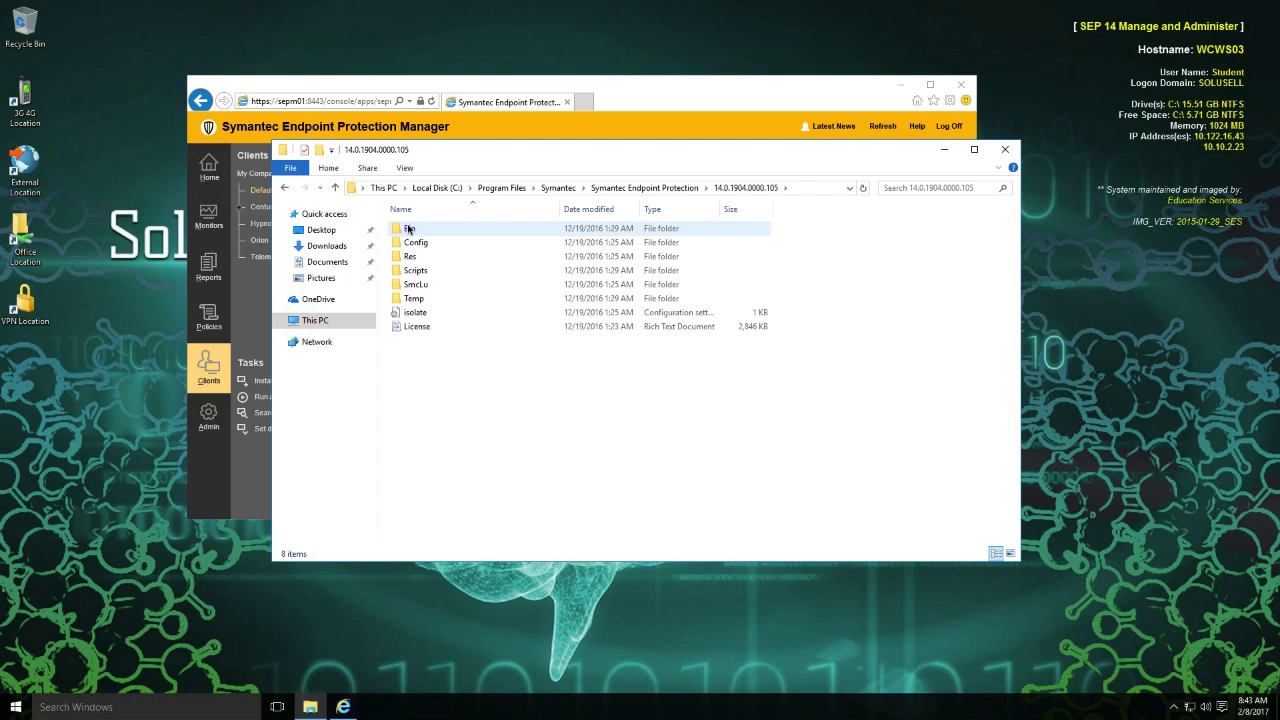
pyautogui.doubleClick(408, 229)
# Find the SylinkDrop application in the Bin folder and launch it.
pyautogui.scroll(-10, 505, 515)
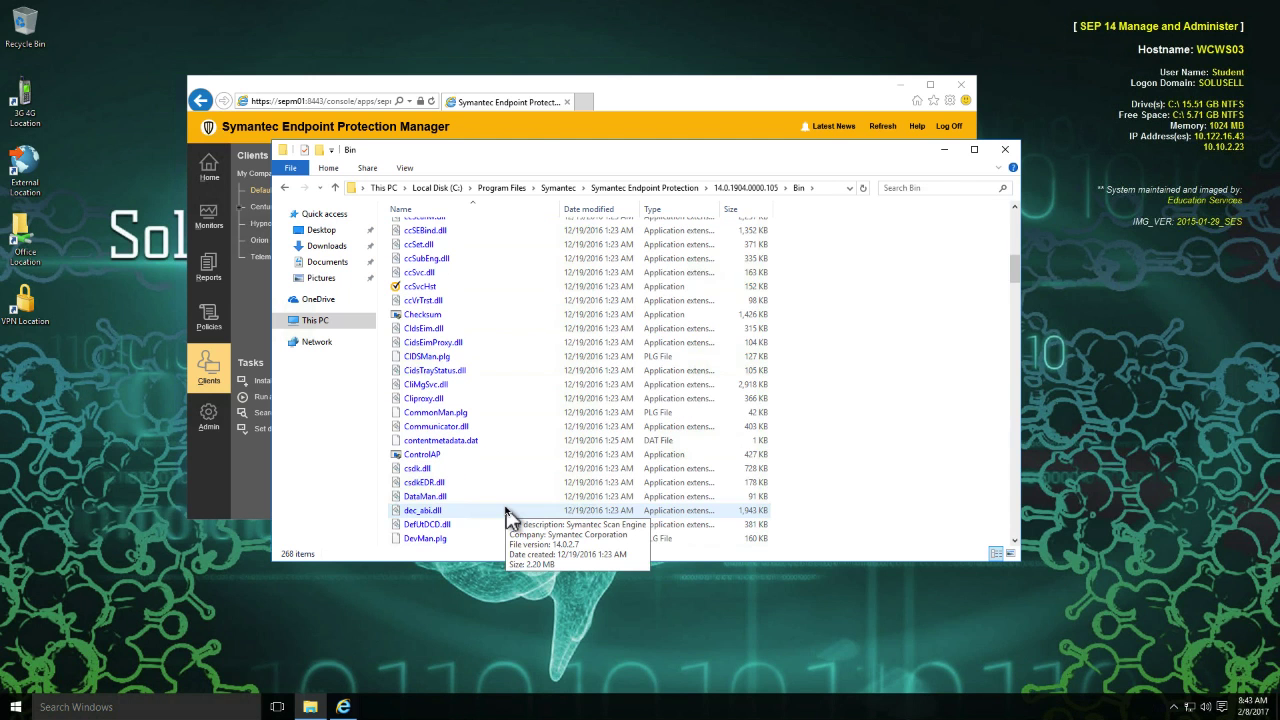
pyautogui.scroll(-15, 507, 516)
pyautogui.doubleClick(422, 538)
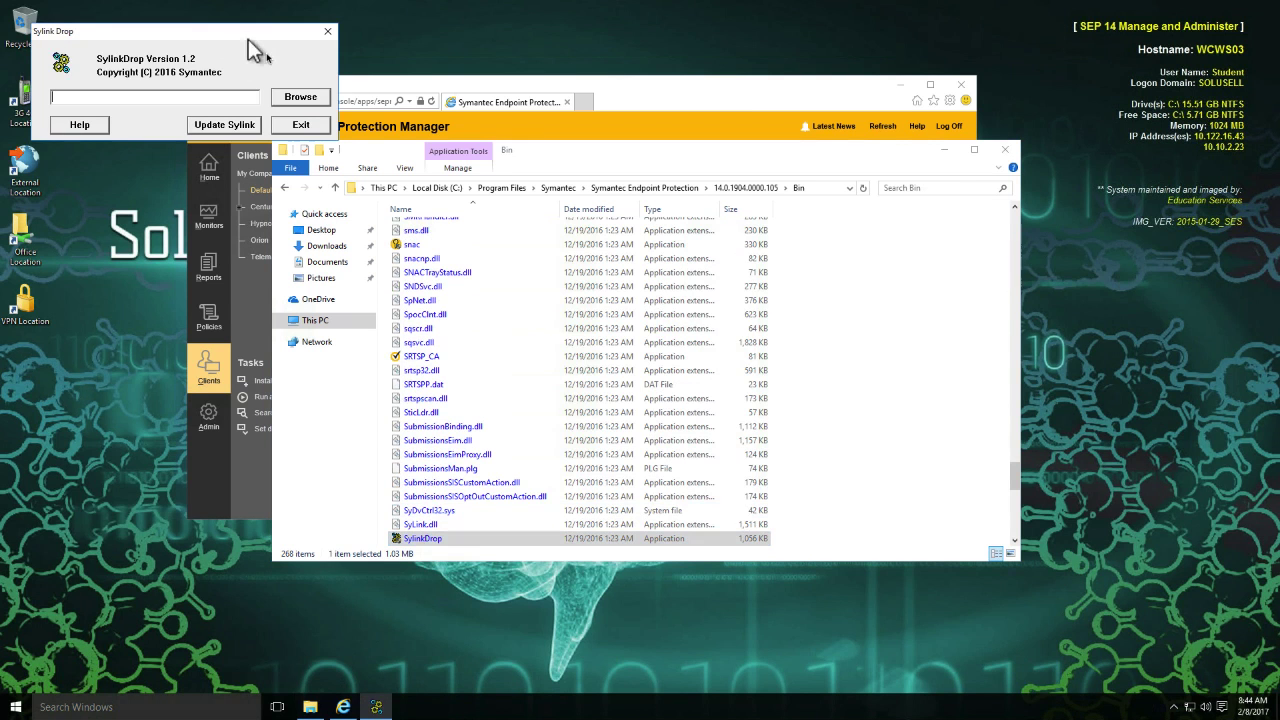
# Load the exported Default Group communications XML from Downloads into SylinkDrop and update the client's Sylink file with it.
pyautogui.click(305, 100)
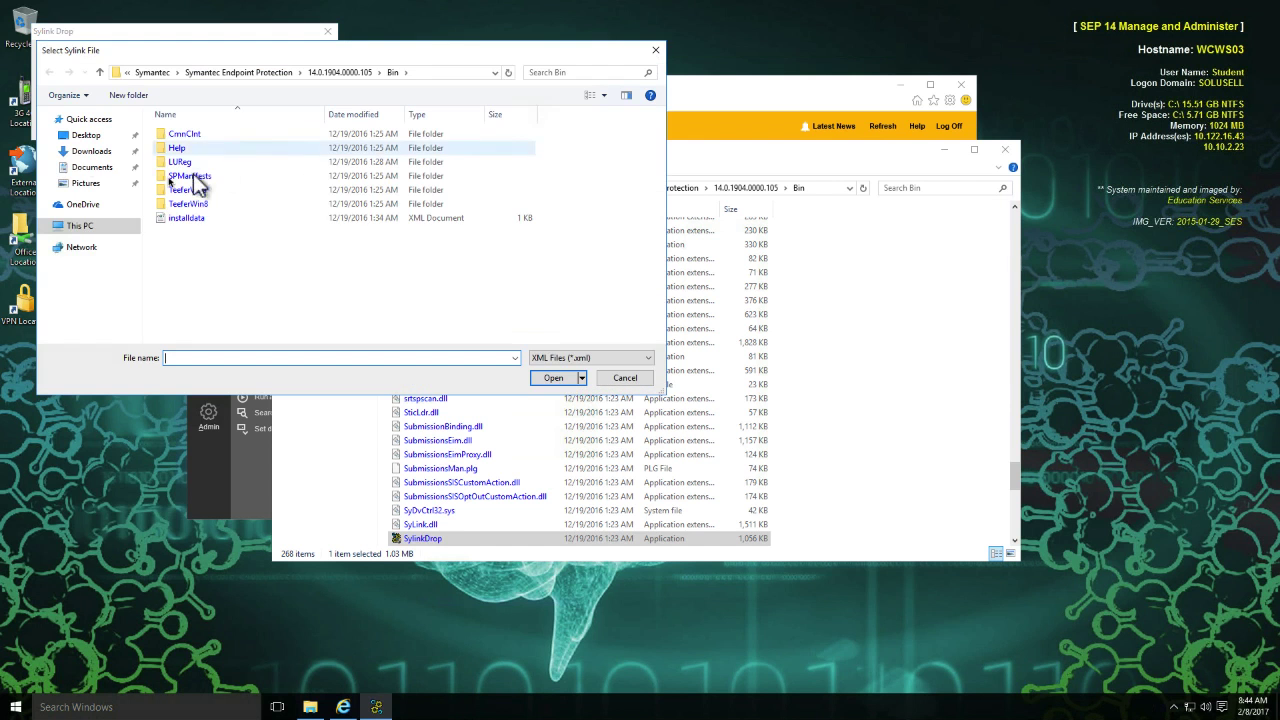
pyautogui.click(88, 166)
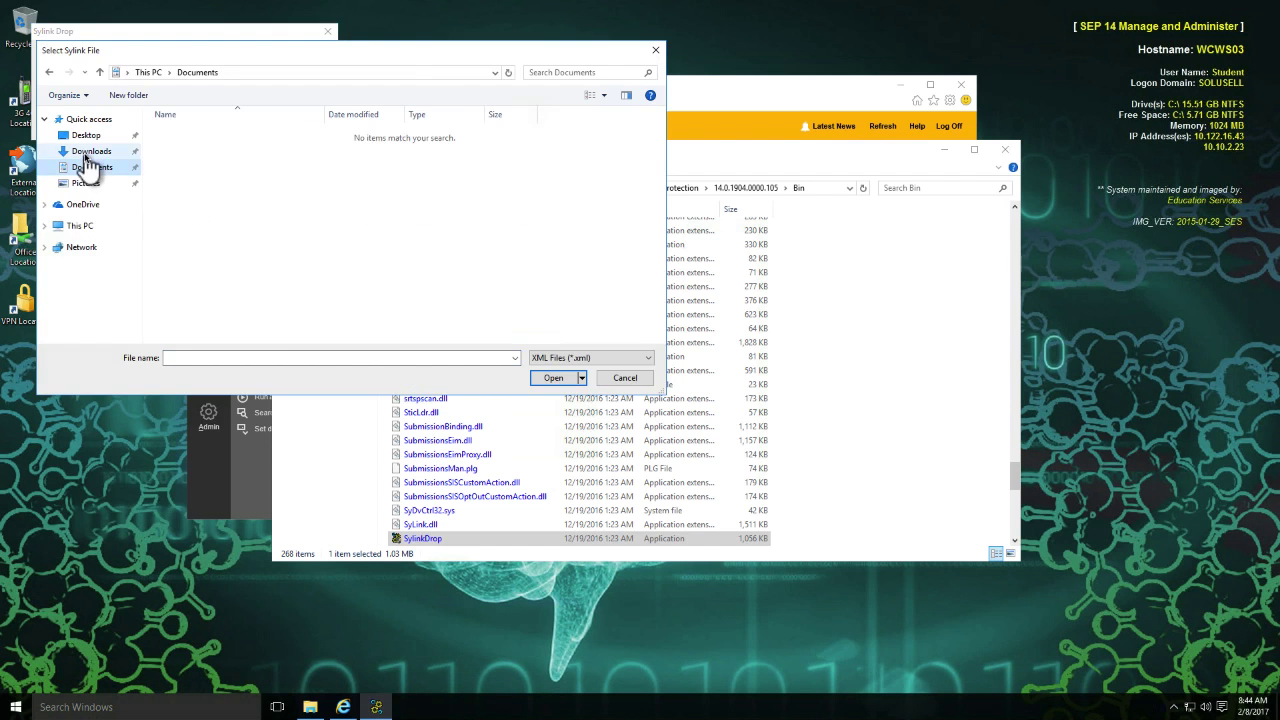
pyautogui.click(91, 151)
pyautogui.click(209, 136)
pyautogui.click(551, 380)
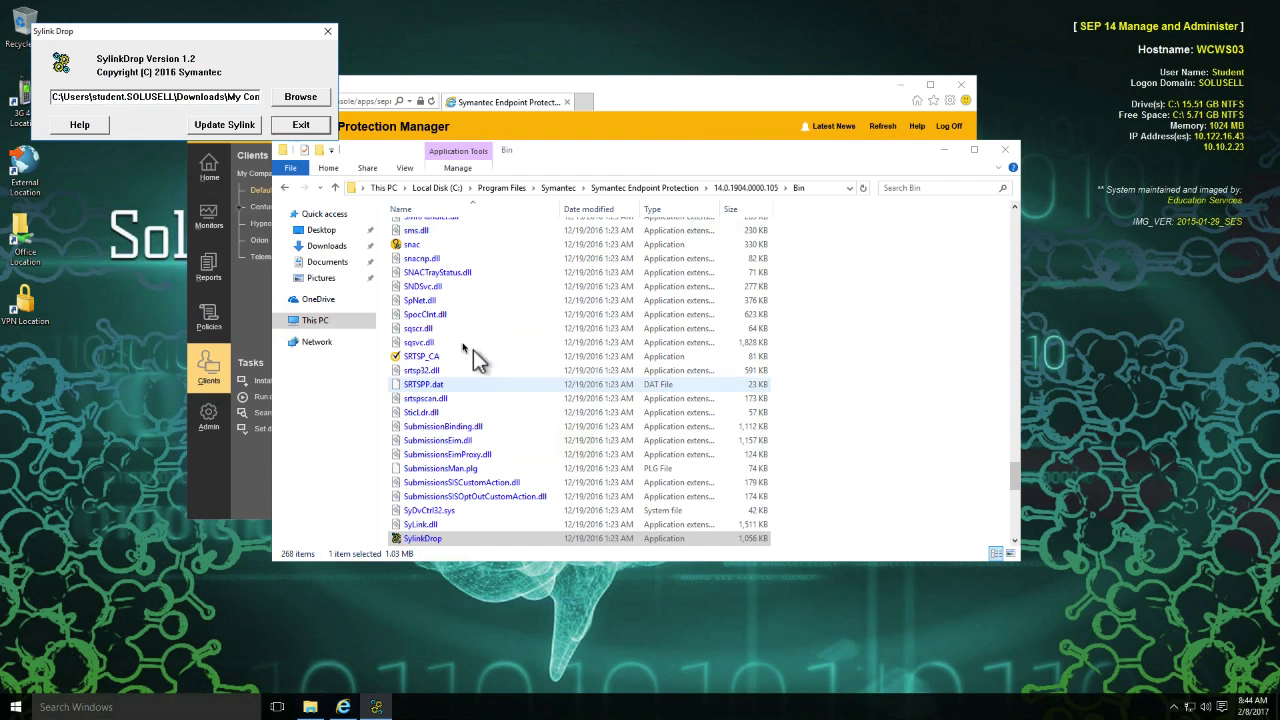
pyautogui.click(230, 127)
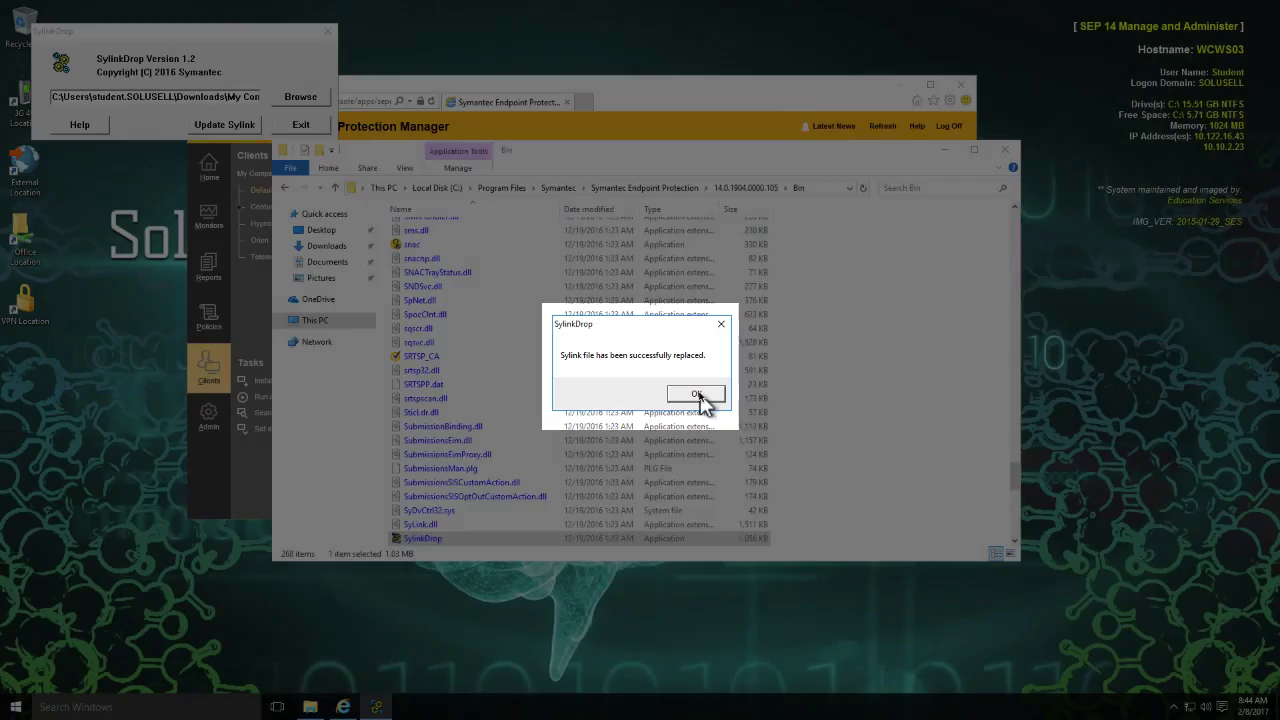
pyautogui.click(696, 394)
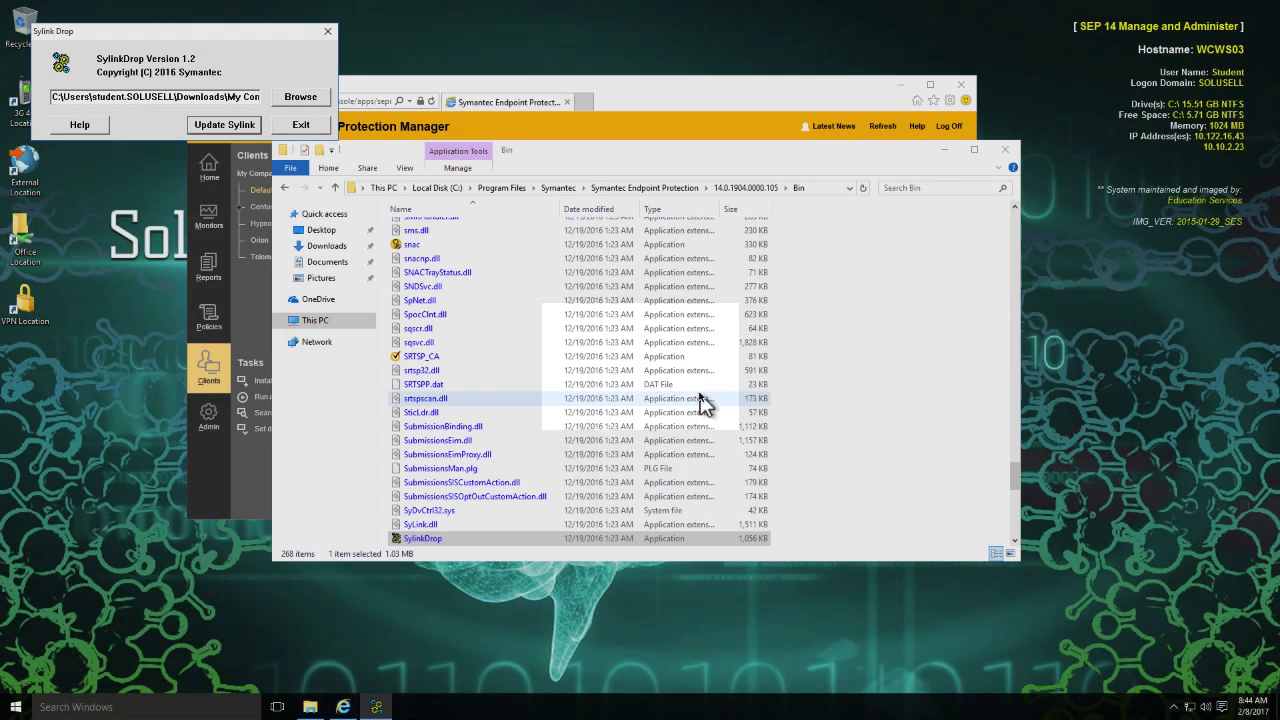
# Move the Symantec Endpoint Protection icon out of the hidden notification icons and open the client from it.
pyautogui.click(1175, 708)
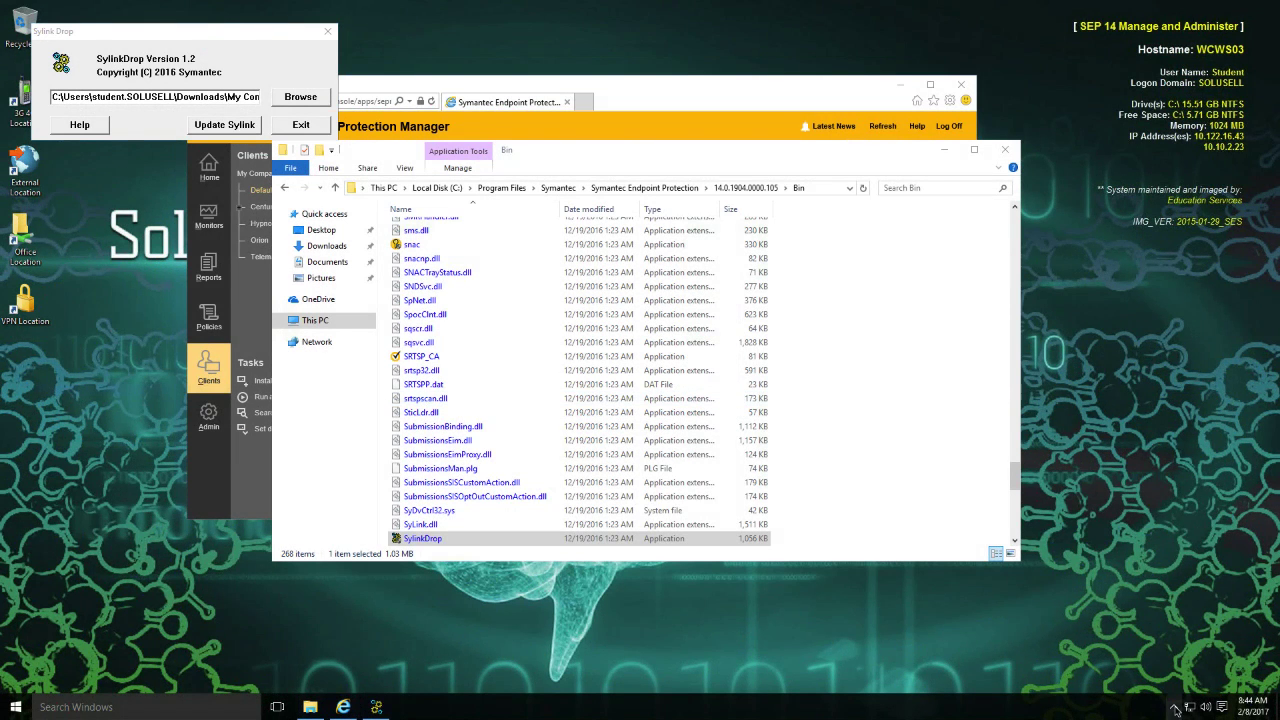
pyautogui.moveTo(1163, 689); pyautogui.dragTo(1164, 714)
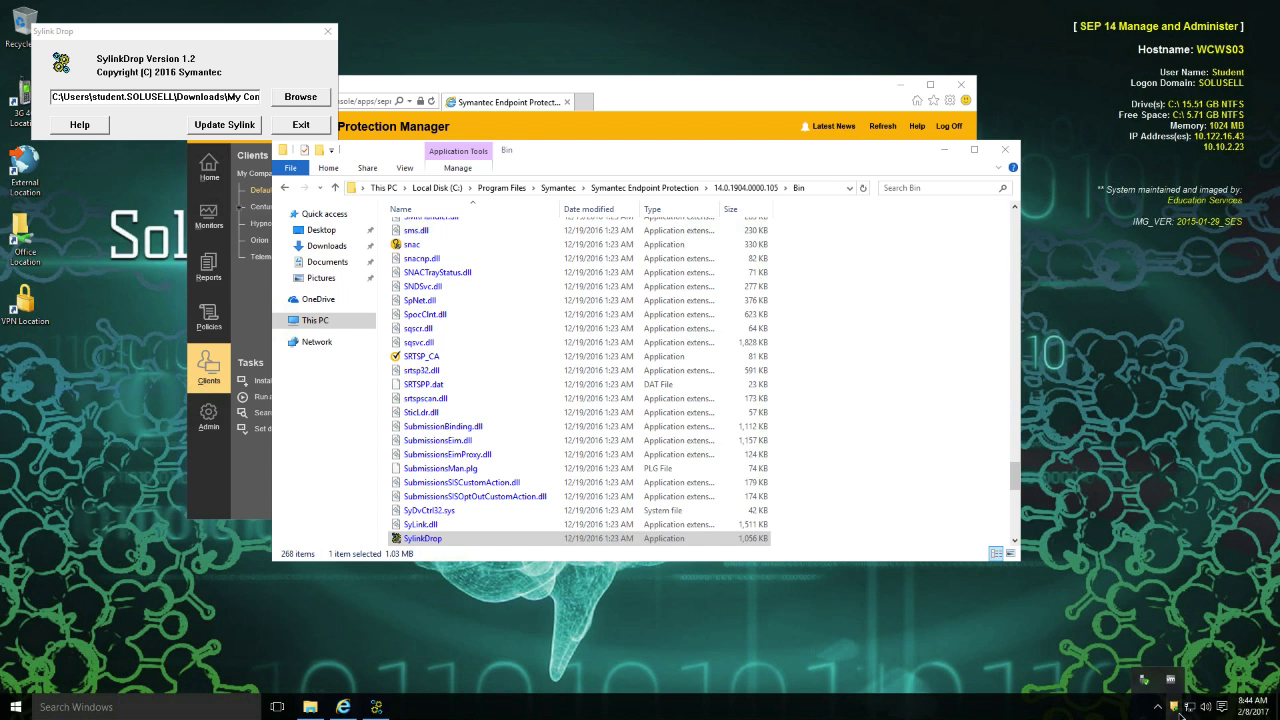
pyautogui.doubleClick(1177, 710)
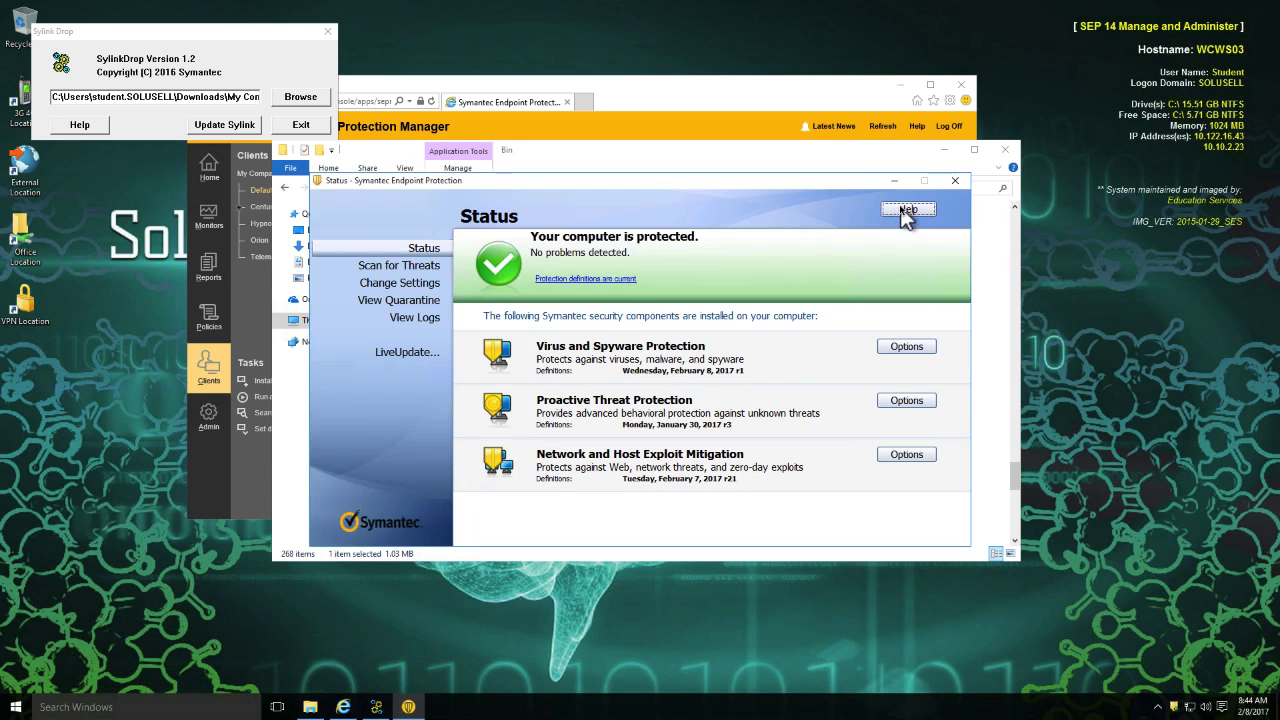
# Check the server, group and last connection details in the client's Troubleshooting window, closing it when done.
pyautogui.click(905, 210)
pyautogui.click(868, 247)
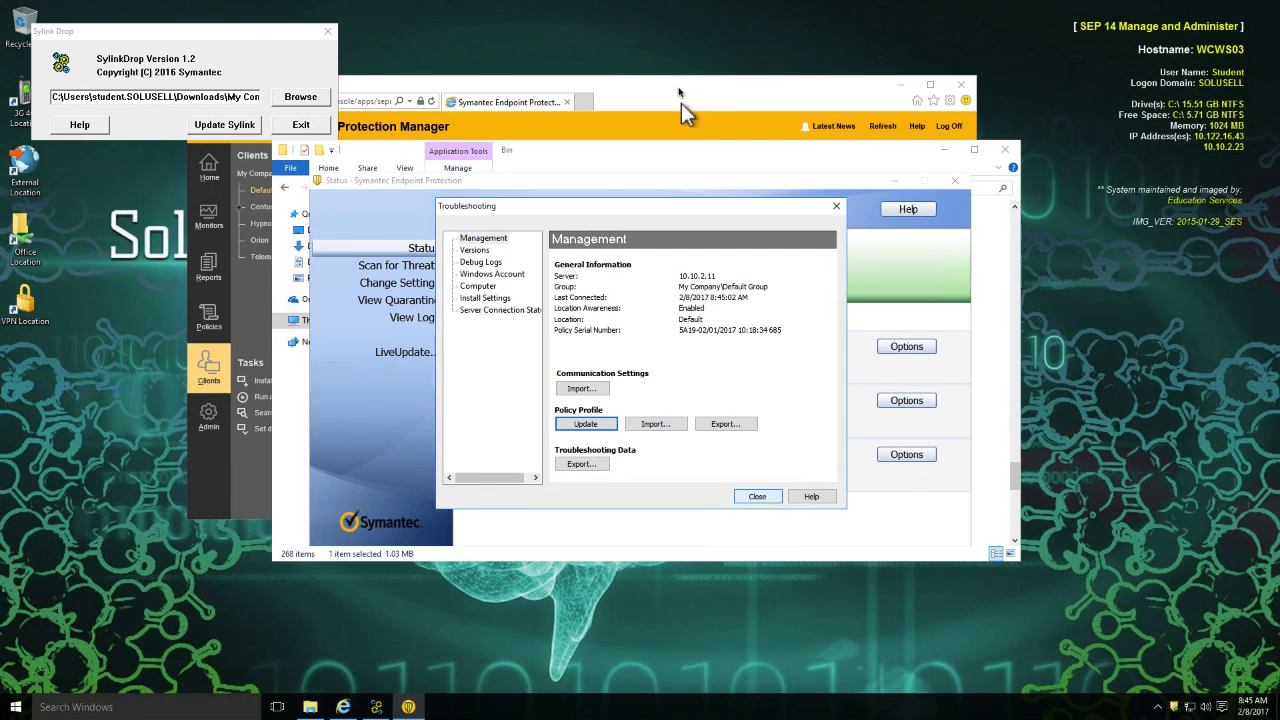
pyautogui.press('Escape')
# Switch to the Symantec Endpoint Protection Manager web console, refresh the Default Group and check the wcws03 client entry.
pyautogui.click(683, 105)
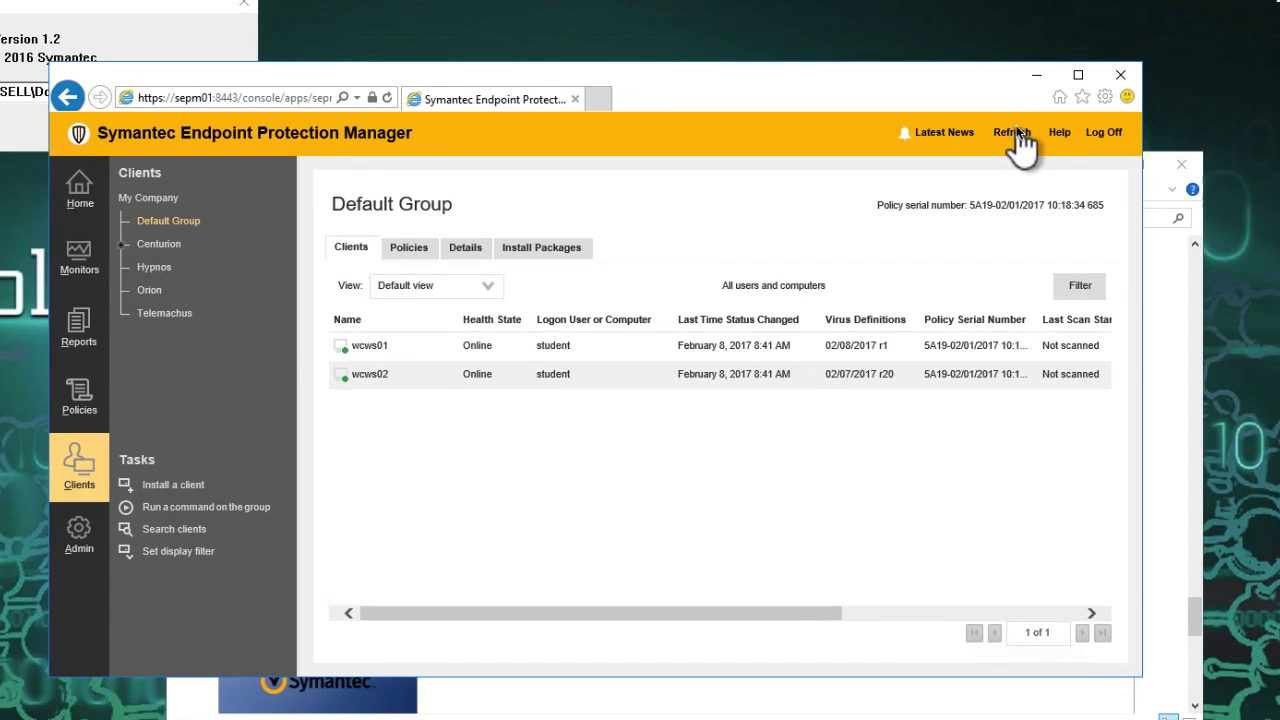
pyautogui.click(1016, 127)
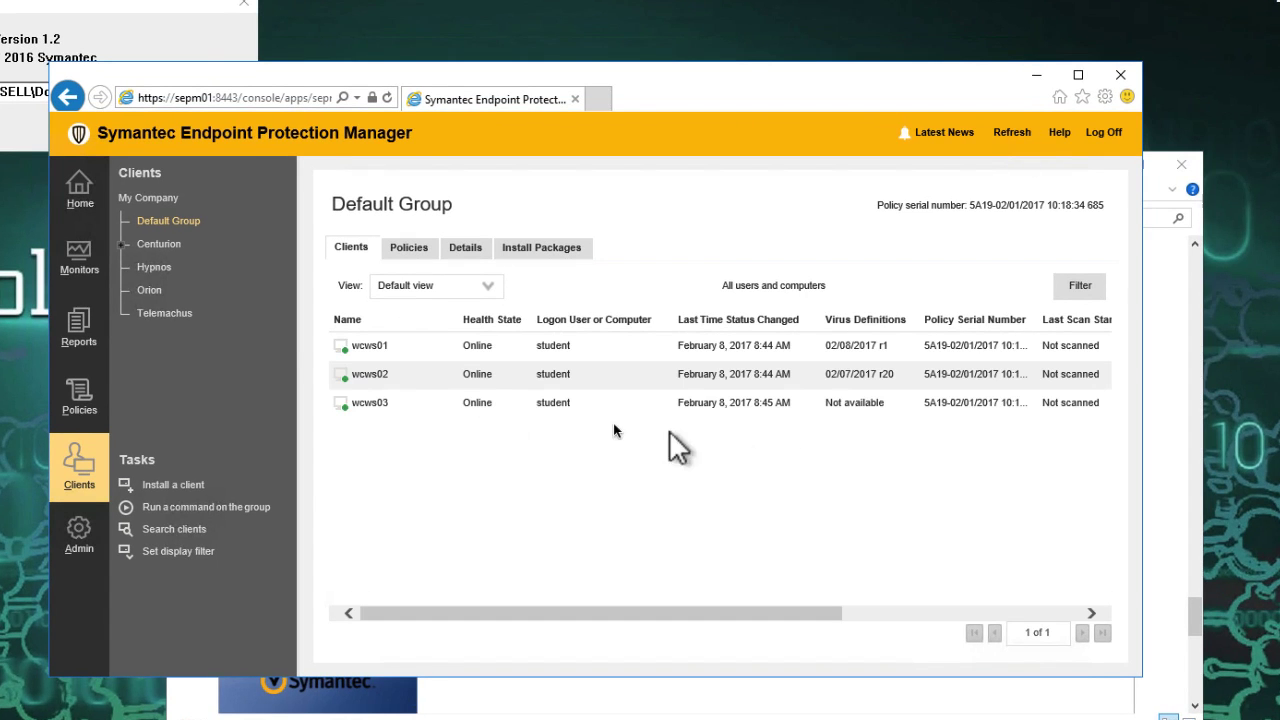
pyautogui.click(364, 407)
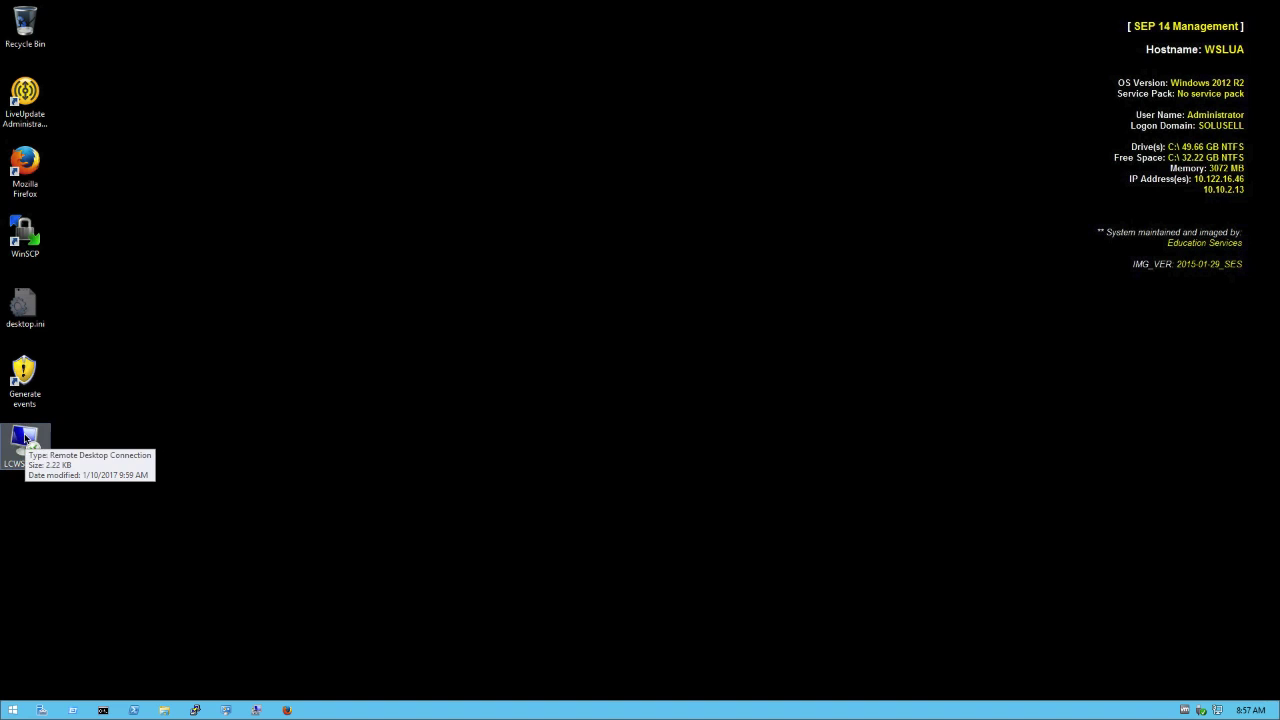
# Open the LCWS remote desktop connection on WSLUA, try to log in to xrdp as student with the account password, and dismiss the connection log.
pyautogui.click(25, 437)
pyautogui.doubleClick(25, 437)
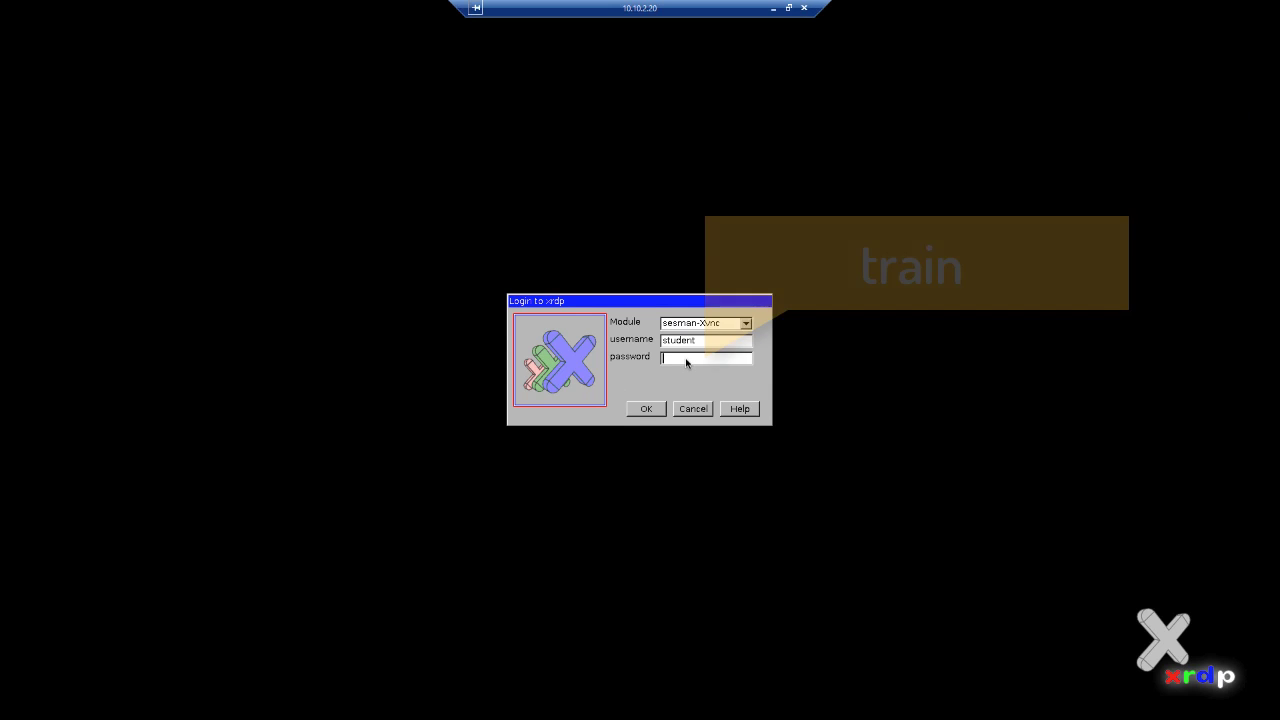
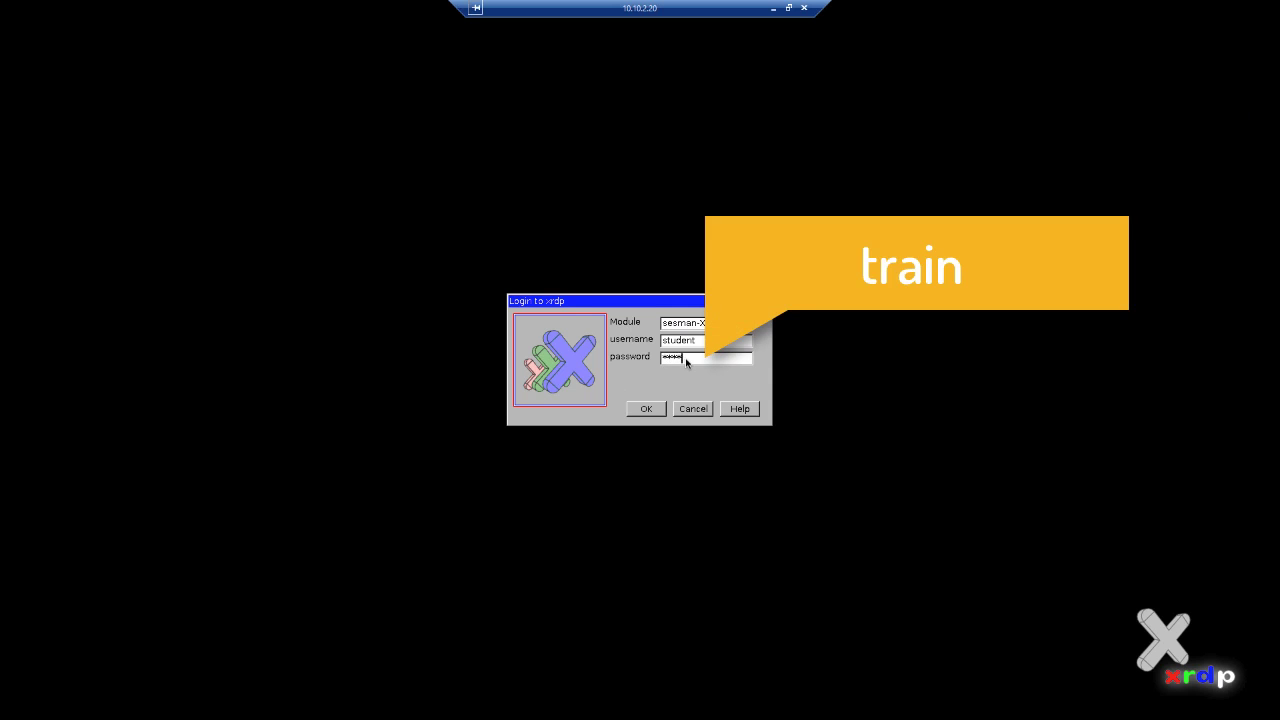
pyautogui.press('Return')
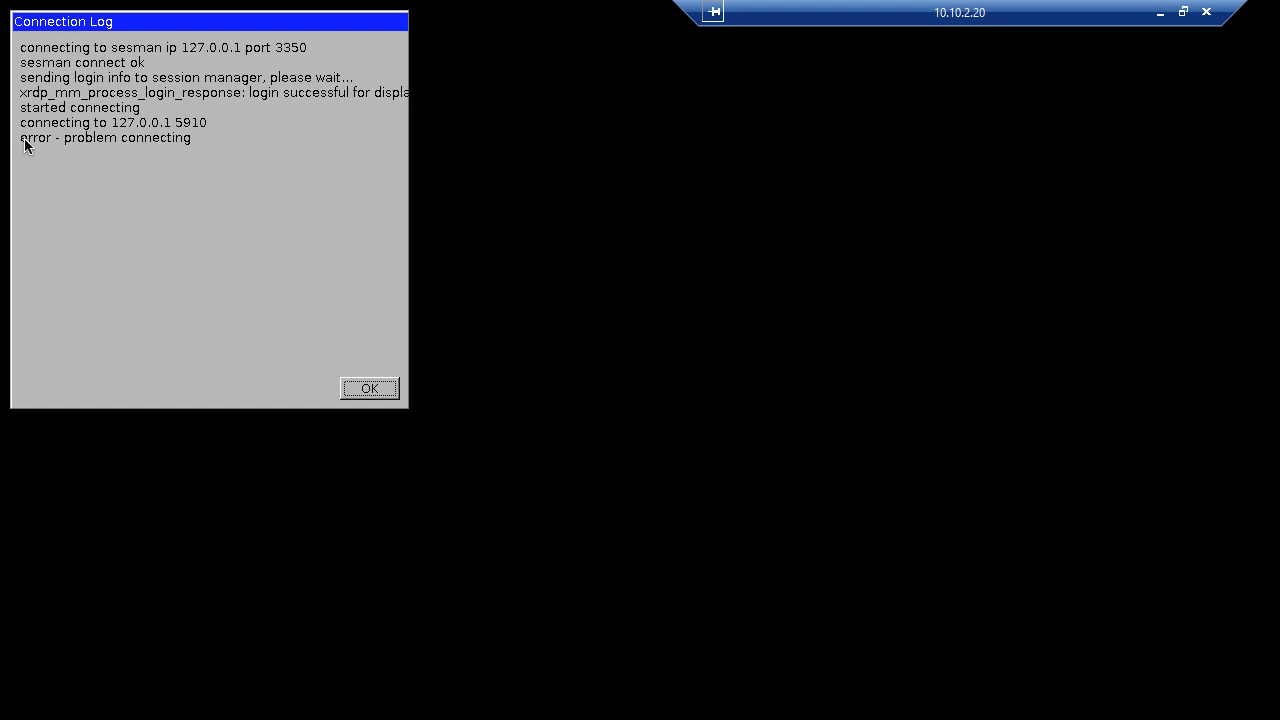
pyautogui.click(371, 389)
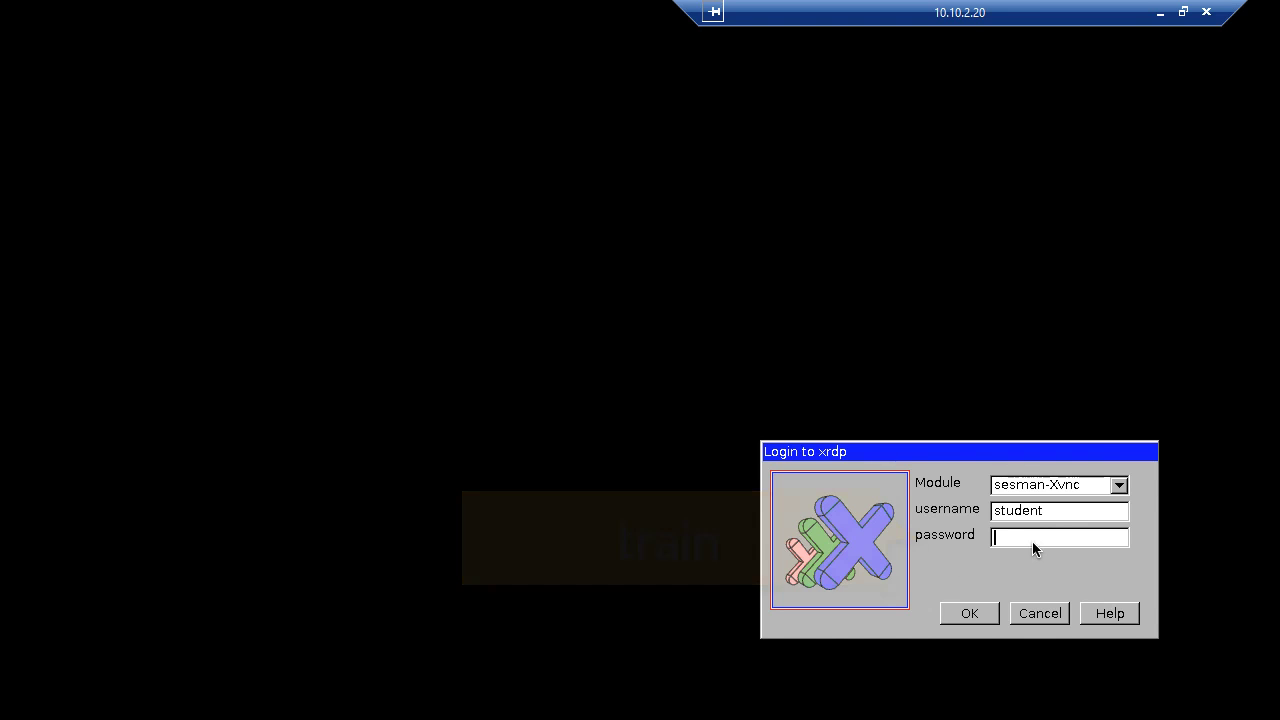
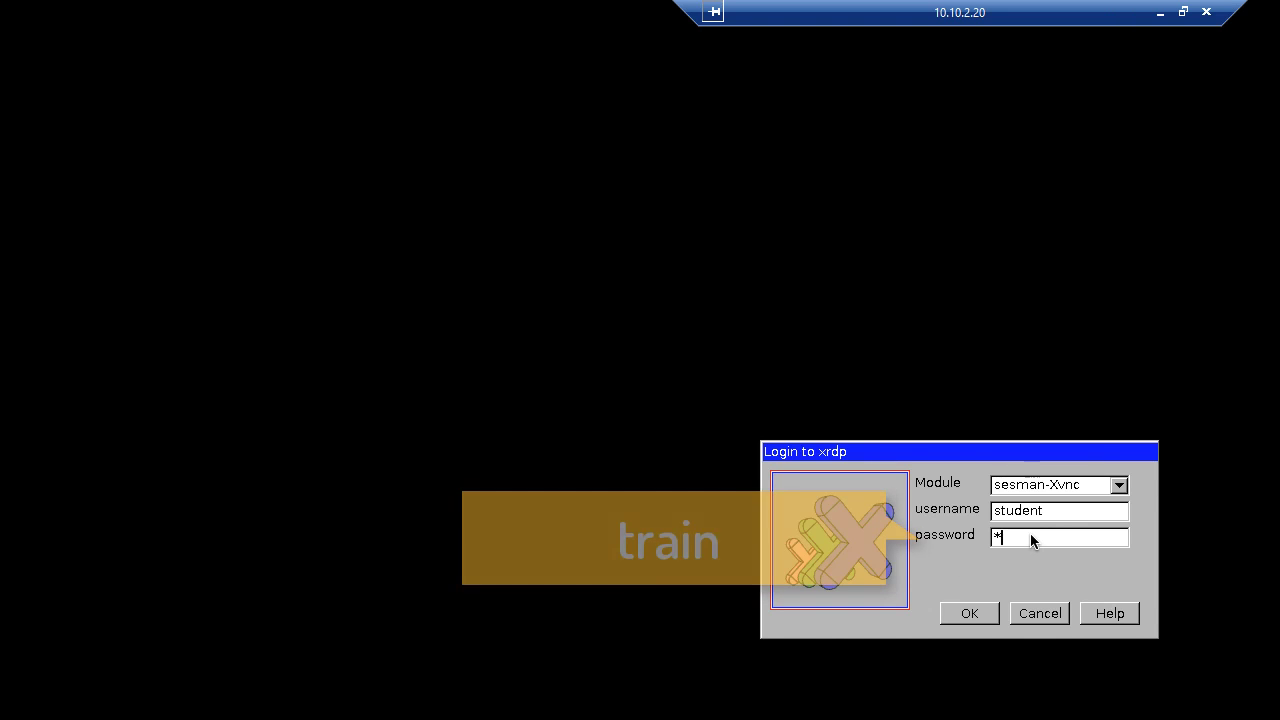
# Log in to the xrdp session with the account password and open Firefox, dismissing its already-running warning.
pyautogui.press('Return')
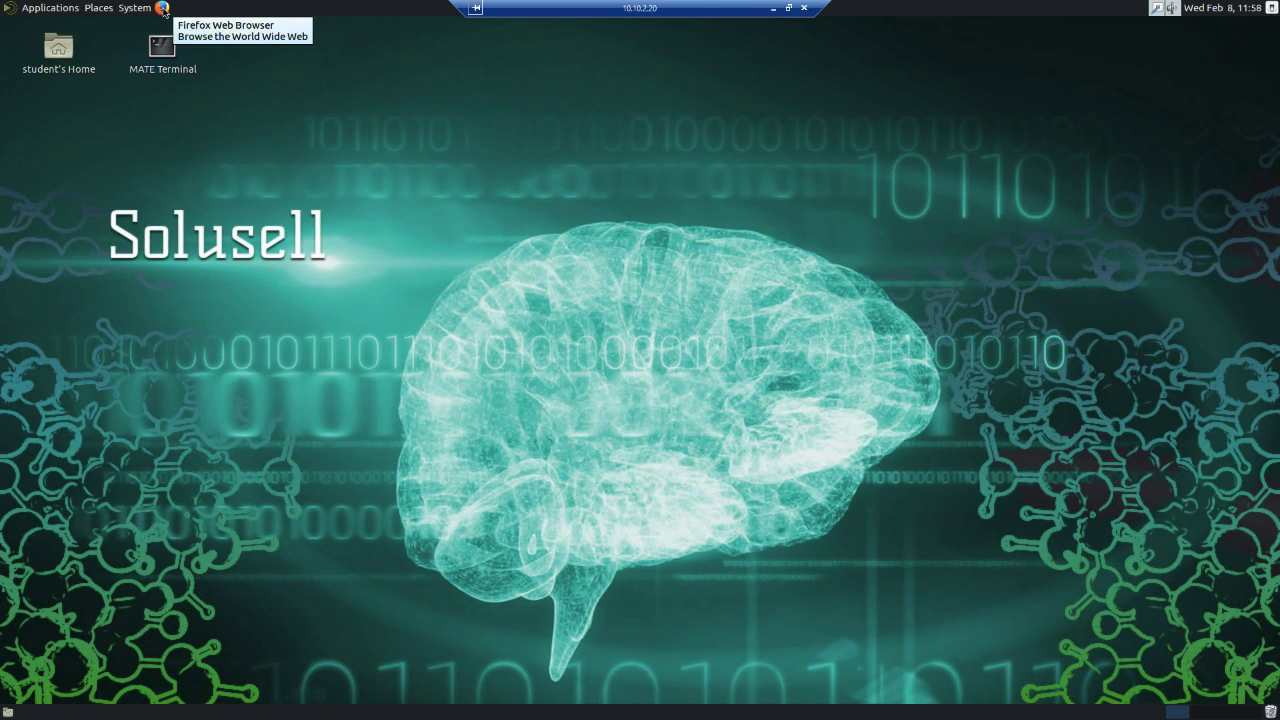
pyautogui.doubleClick(163, 10)
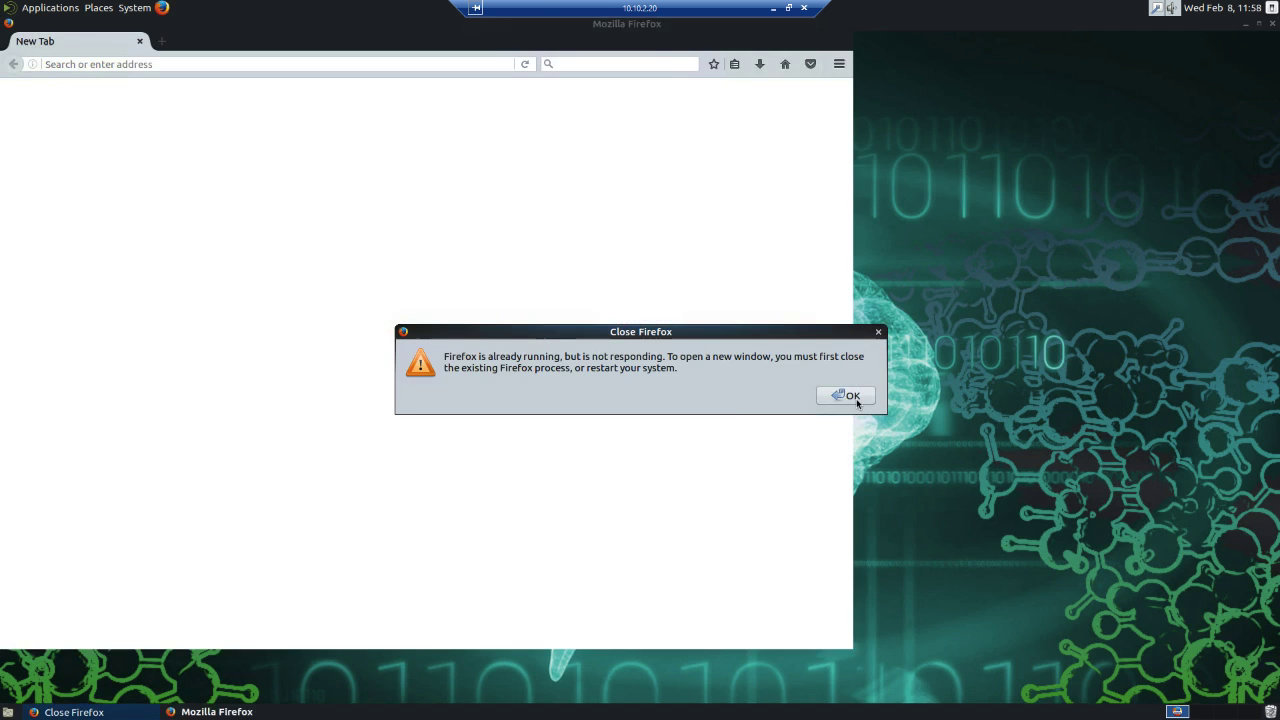
pyautogui.click(847, 395)
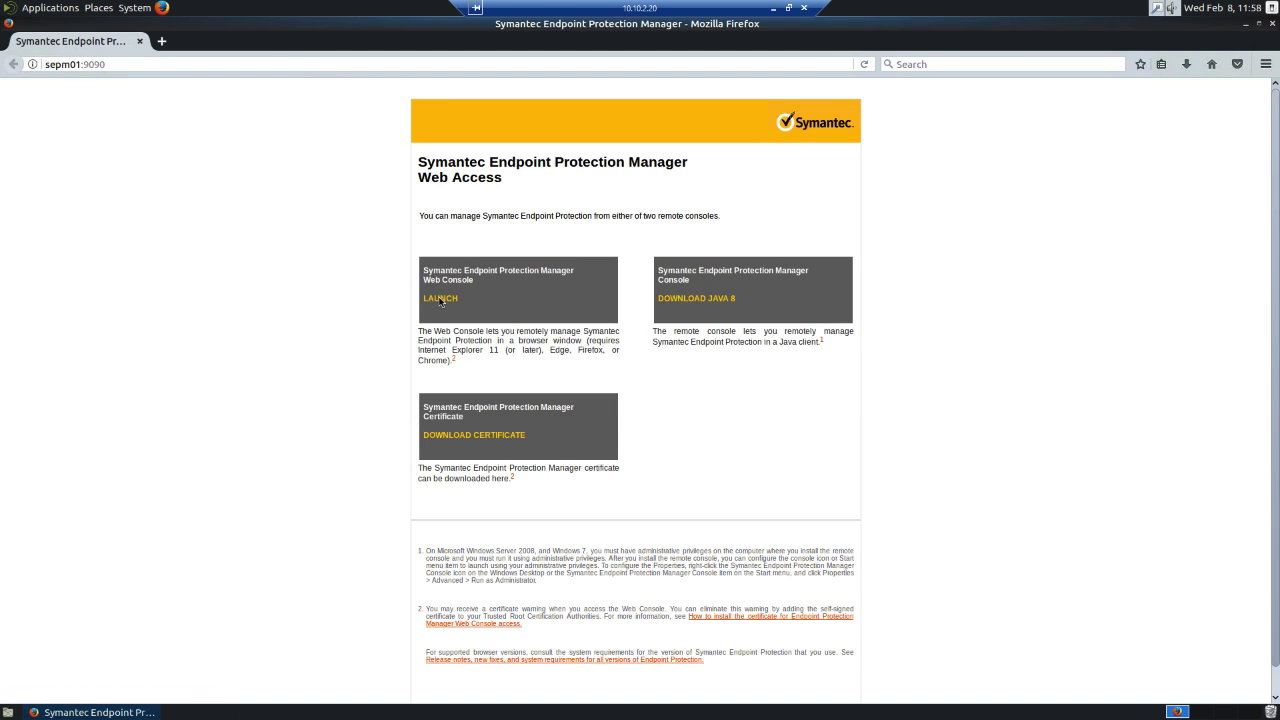
# Launch the Symantec Endpoint Protection Manager Web Console and add a security exception for the sepm01:8443 certificate.
pyautogui.click(438, 298)
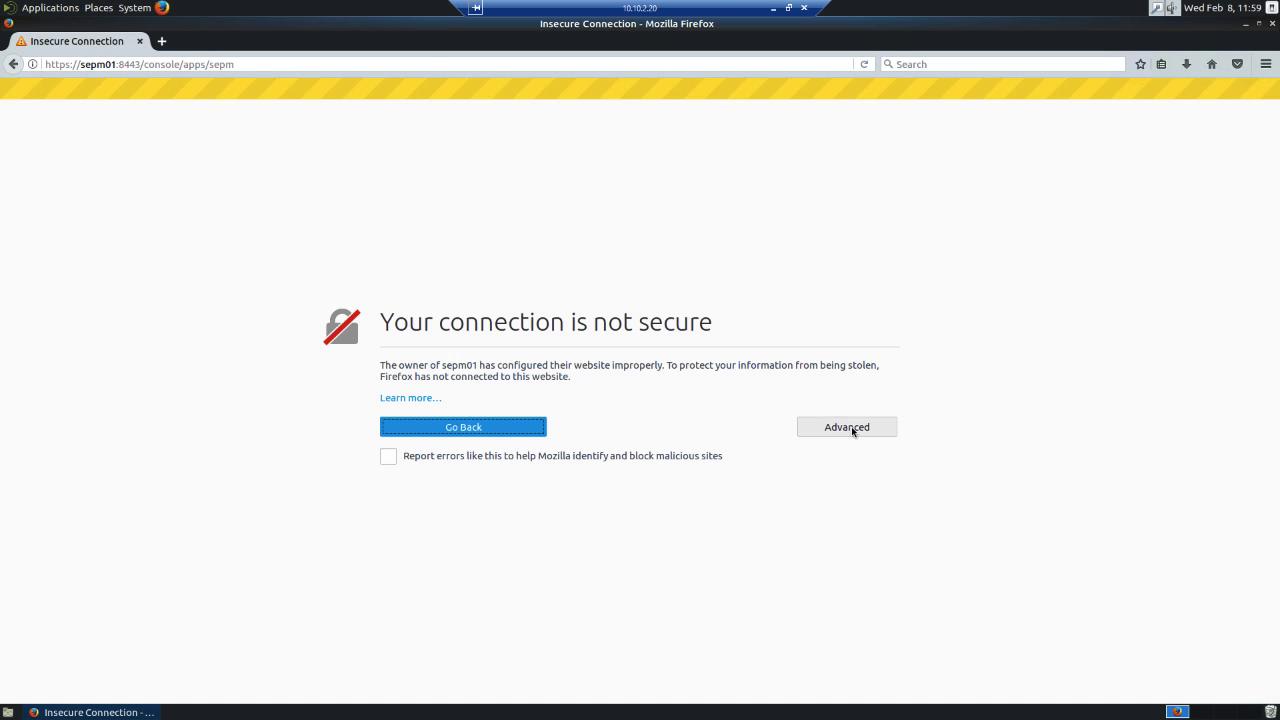
pyautogui.click(852, 428)
pyautogui.click(412, 574)
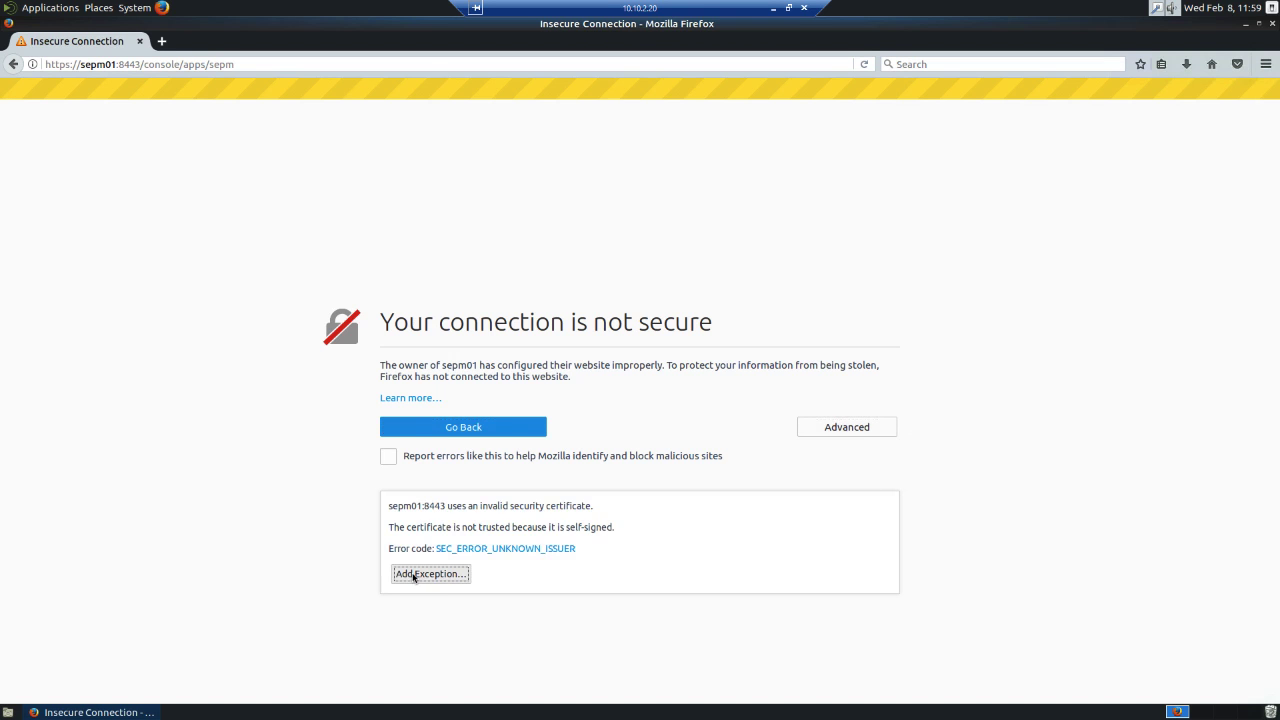
pyautogui.click(475, 537)
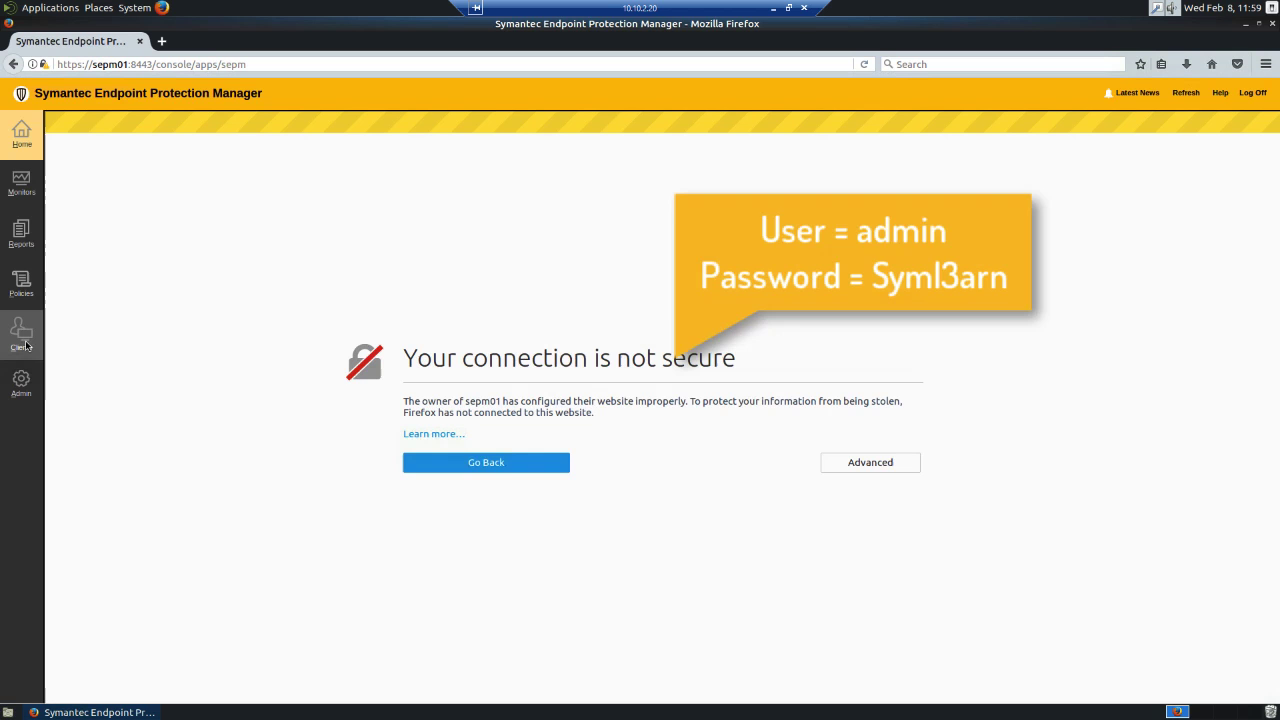
# Export the Default Group's communications settings in Computer mode and save My Company_Default Group_sylink.xml.
pyautogui.click(25, 345)
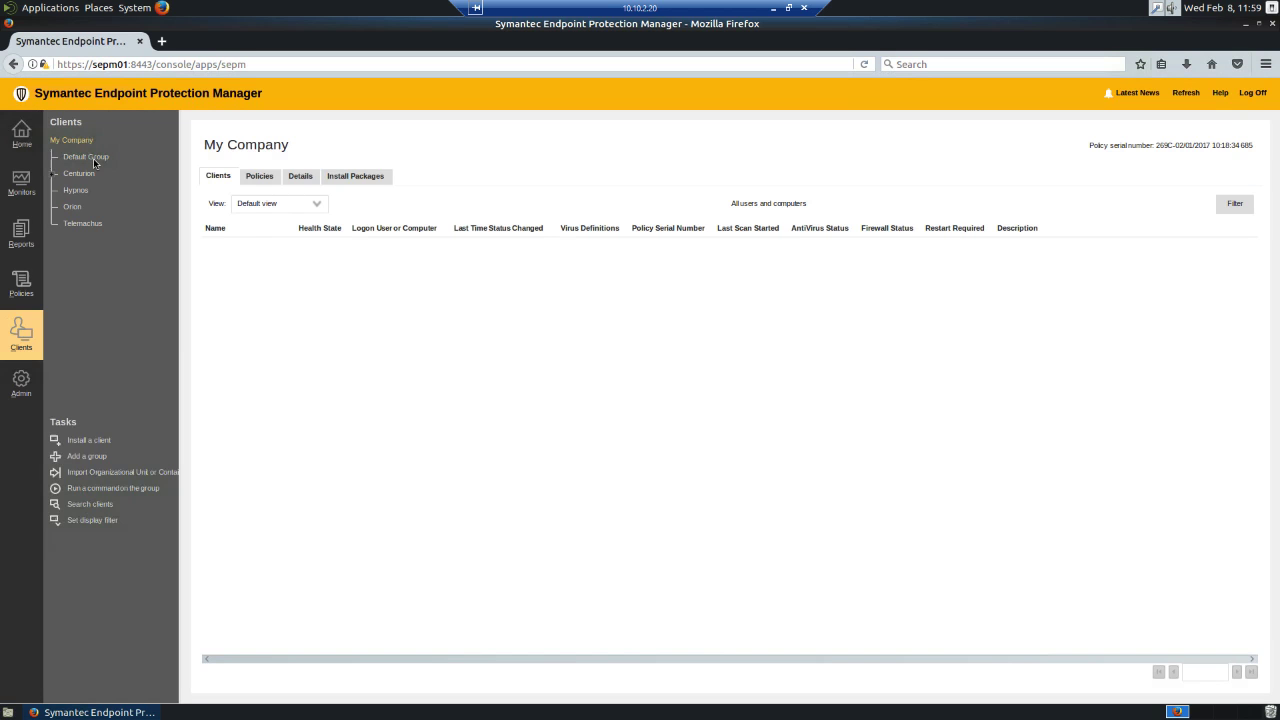
pyautogui.click(93, 158)
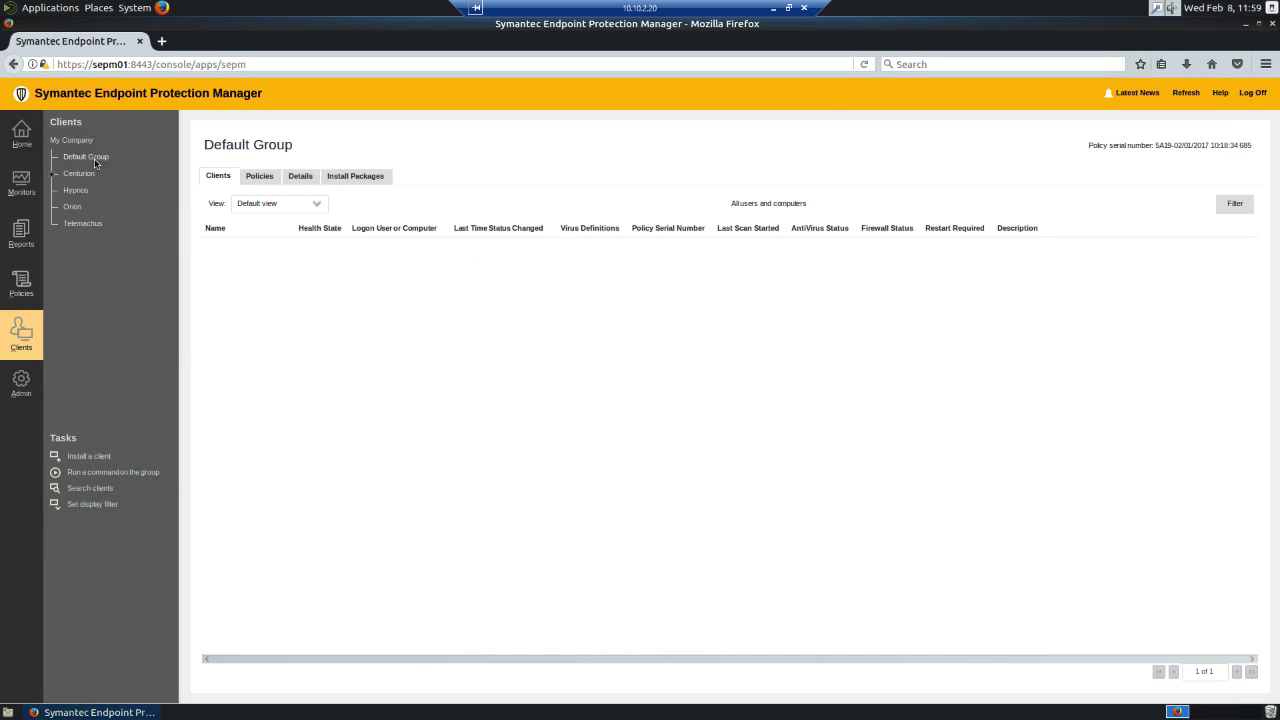
pyautogui.rightClick(94, 158)
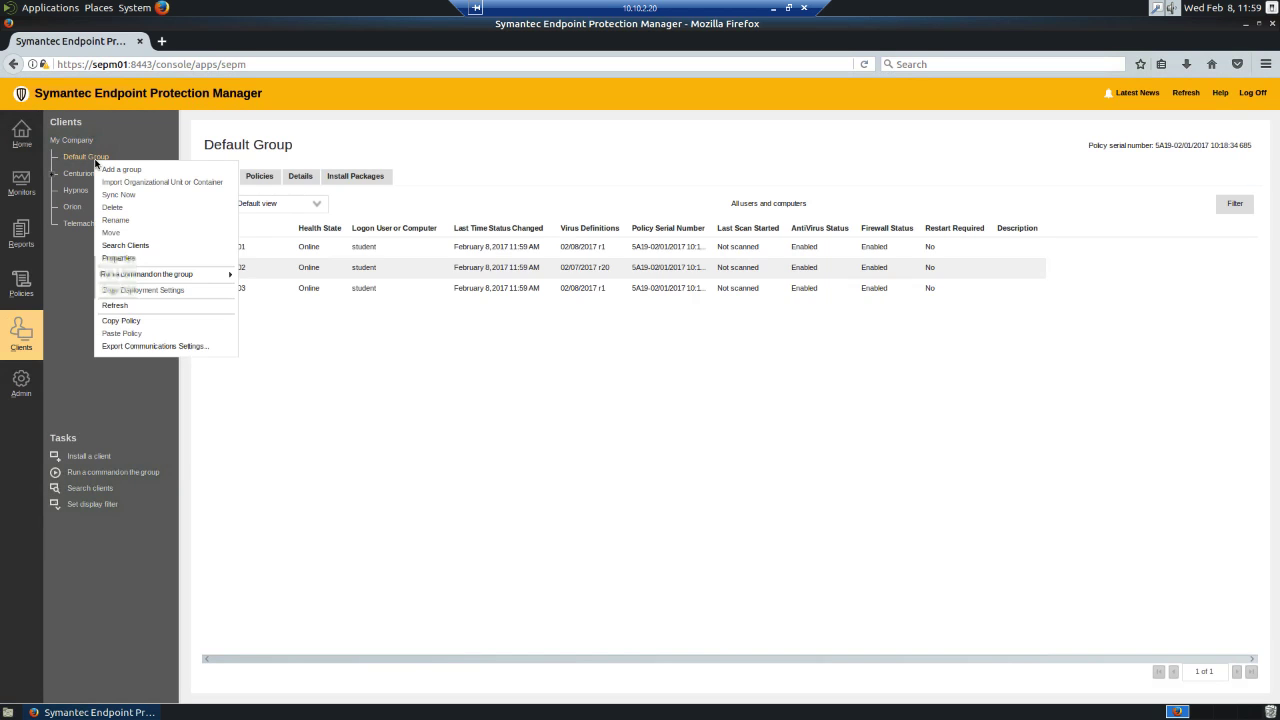
pyautogui.click(157, 347)
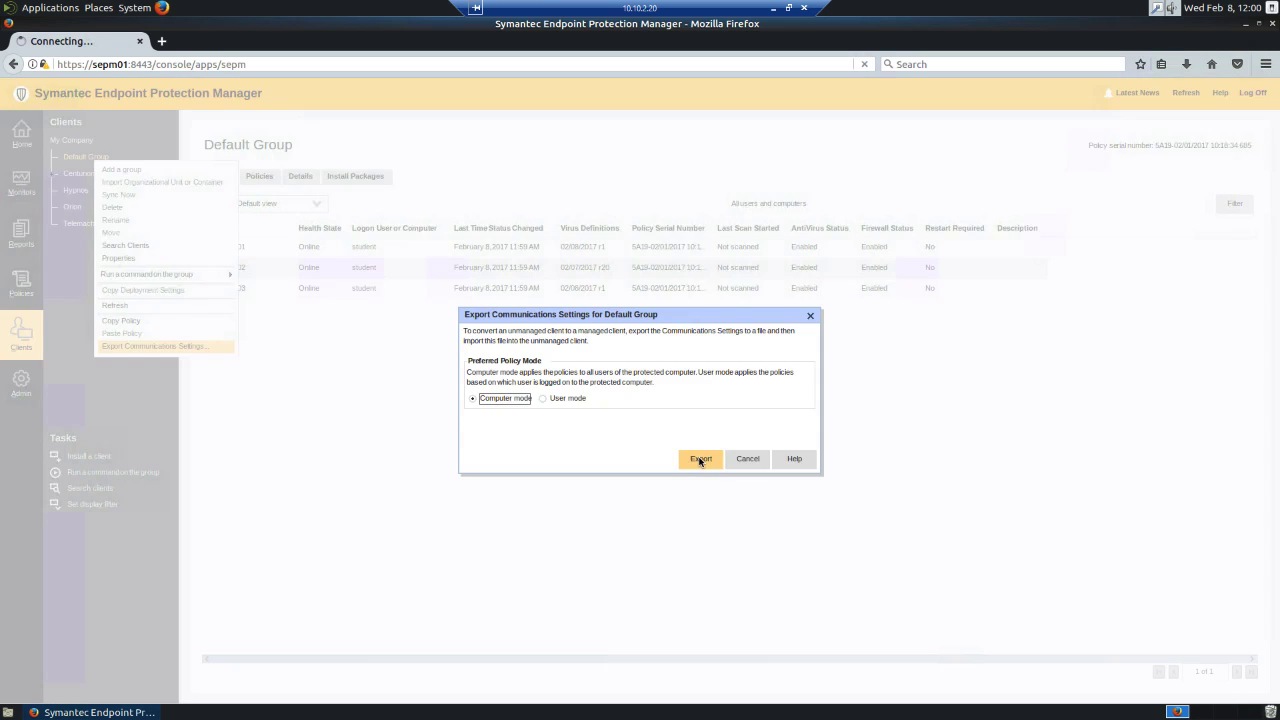
pyautogui.click(700, 459)
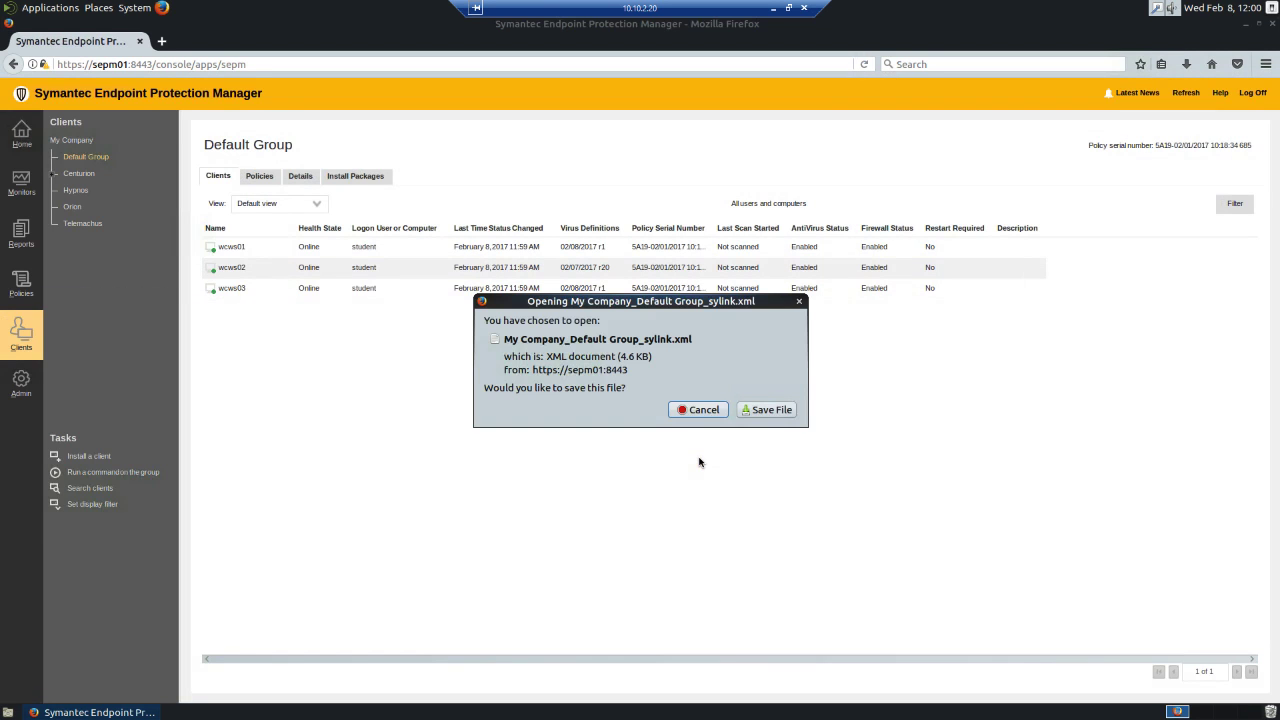
pyautogui.click(762, 410)
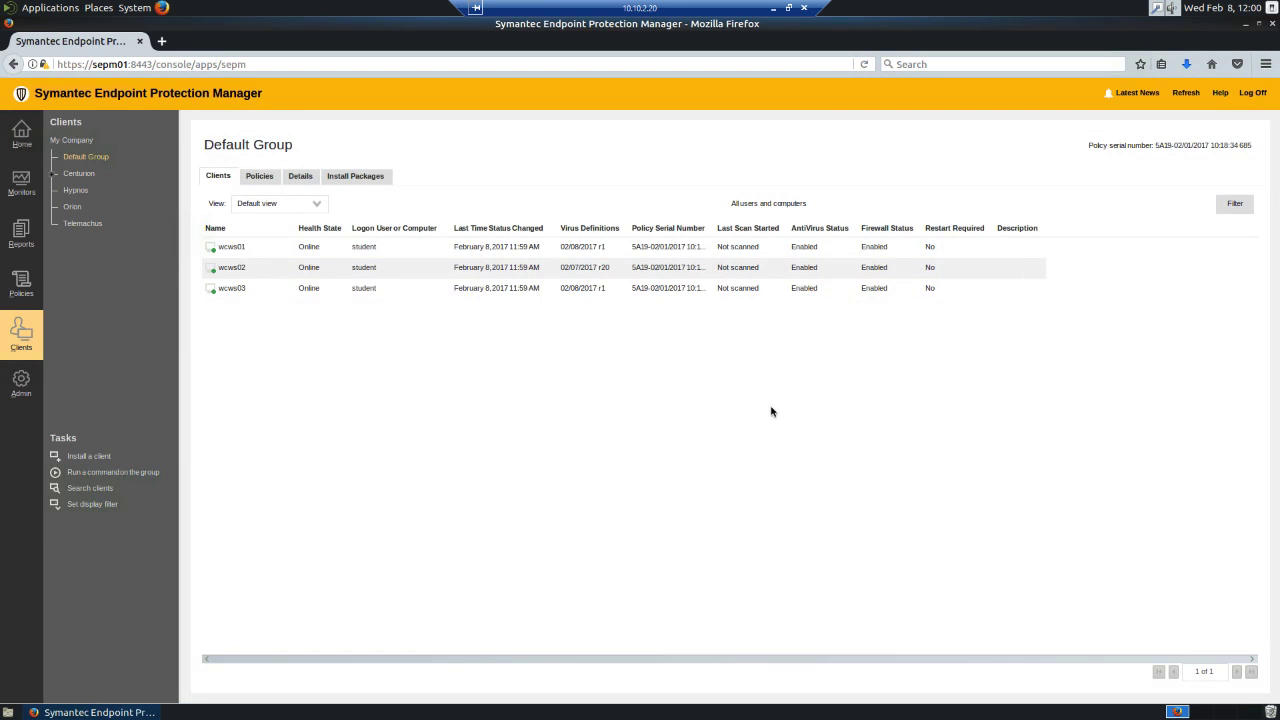
# Minimize the browser, open MATE Terminal and show the student's Downloads folder in the file manager.
pyautogui.click(1246, 27)
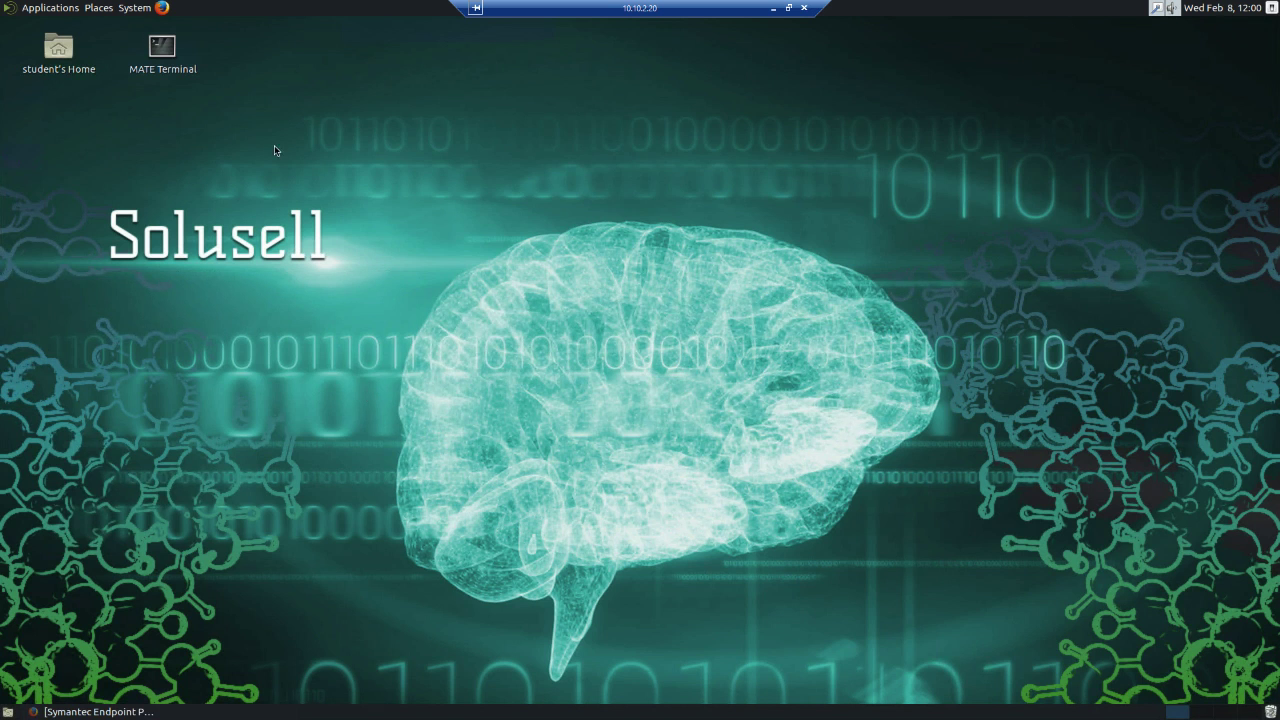
pyautogui.doubleClick(163, 50)
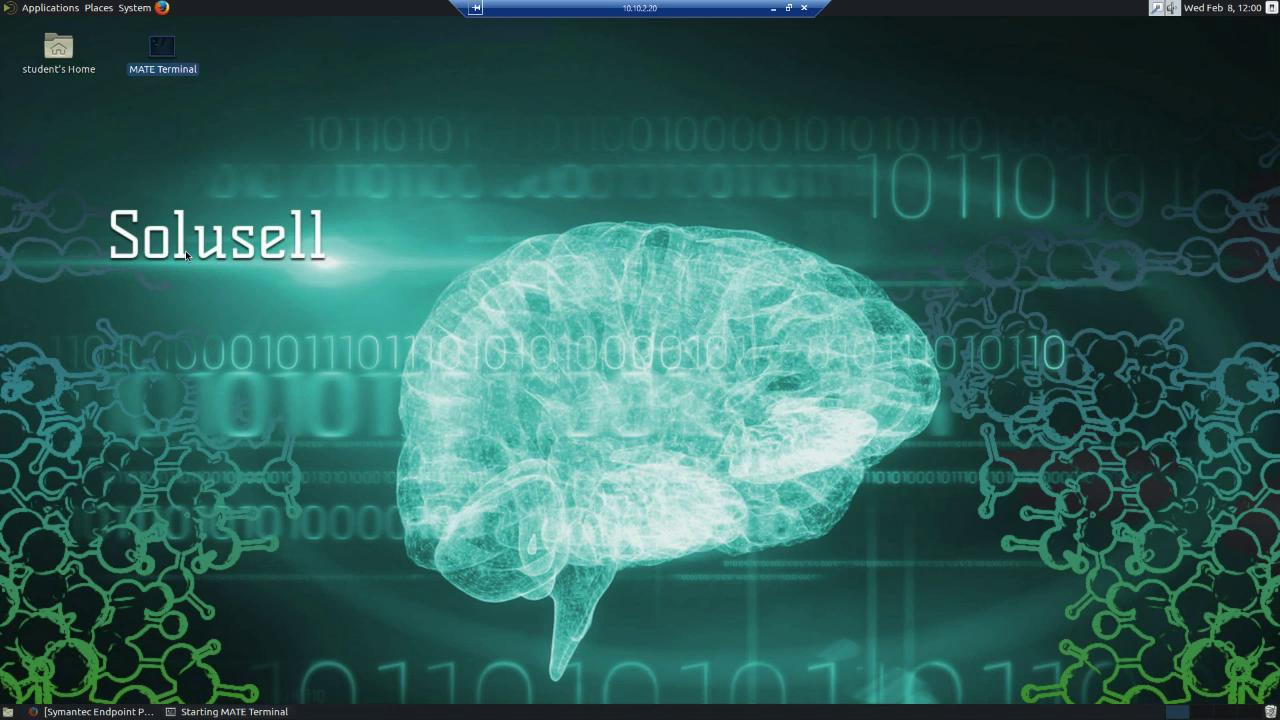
pyautogui.click(58, 49)
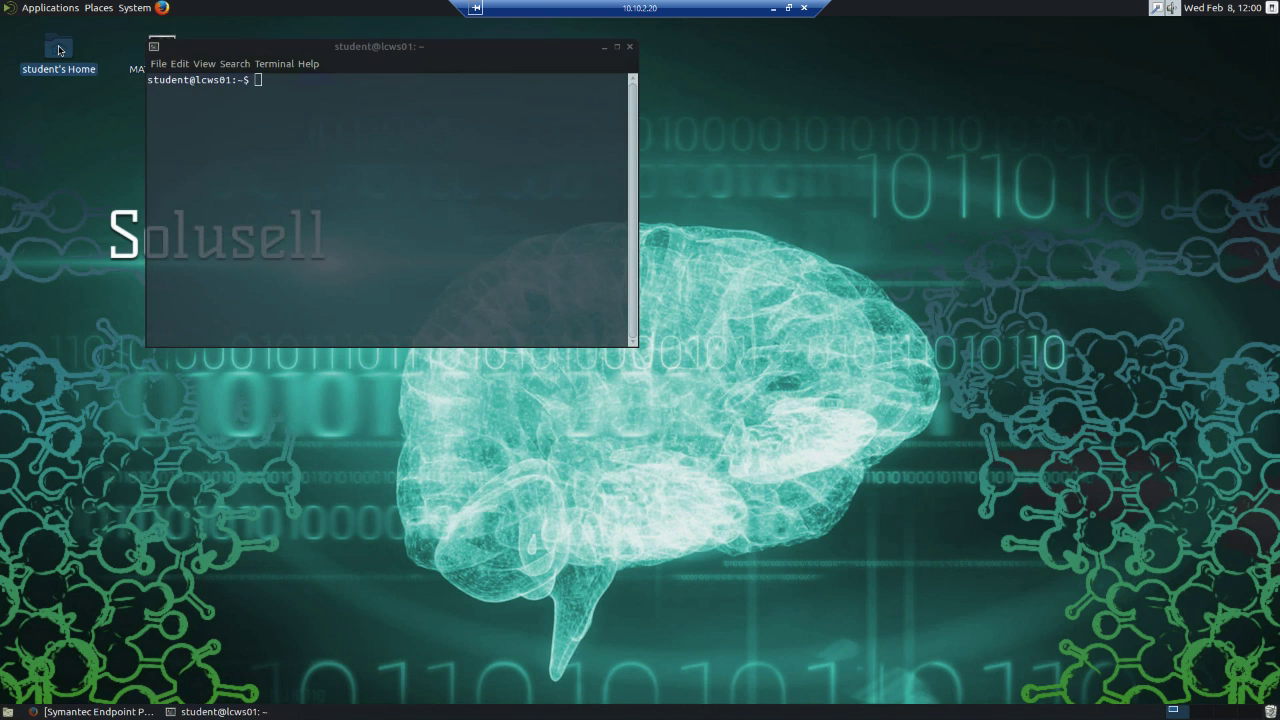
pyautogui.doubleClick(62, 50)
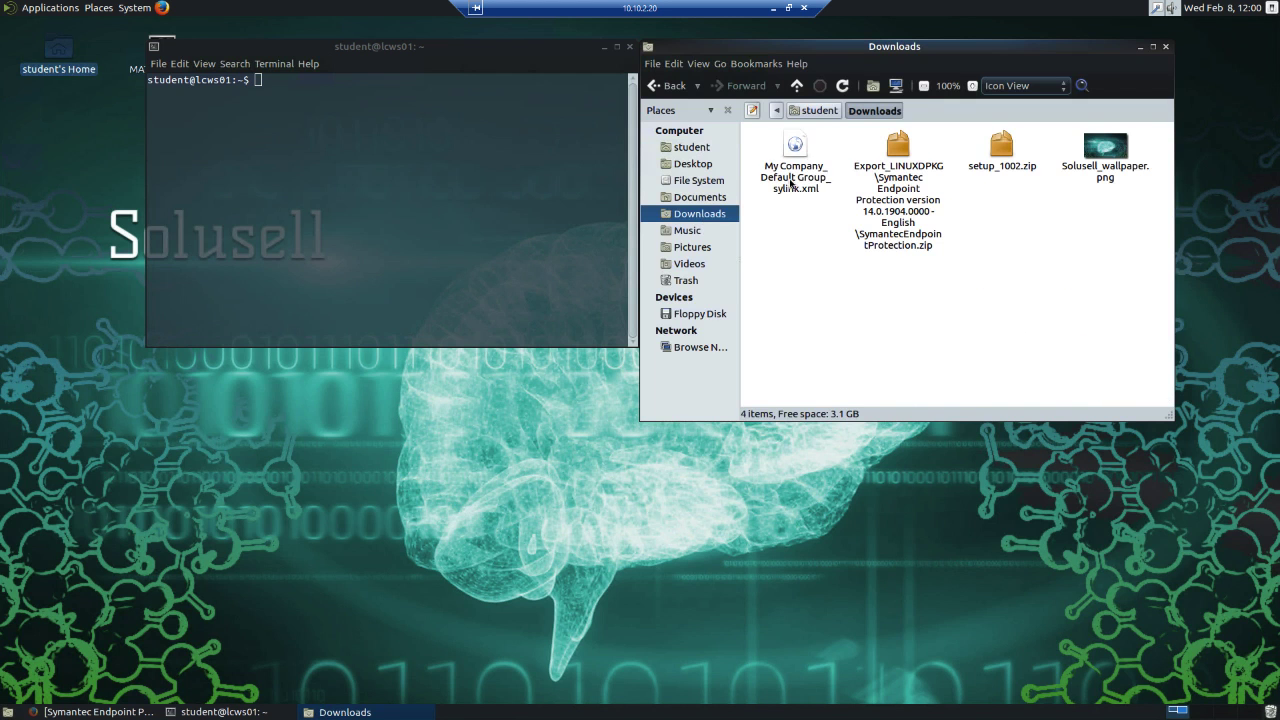
# Rename My Company_Default Group_sylink.xml in Downloads as sylink.xml.
pyautogui.click(790, 183)
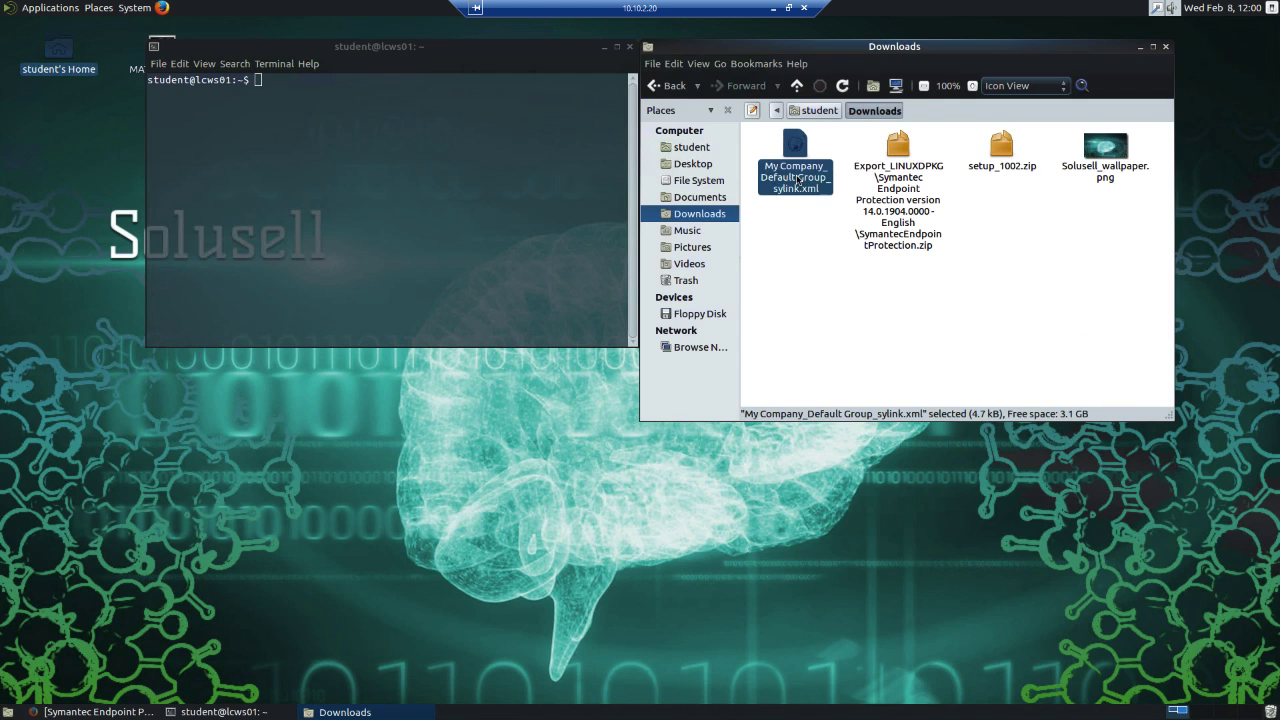
pyautogui.rightClick(797, 180)
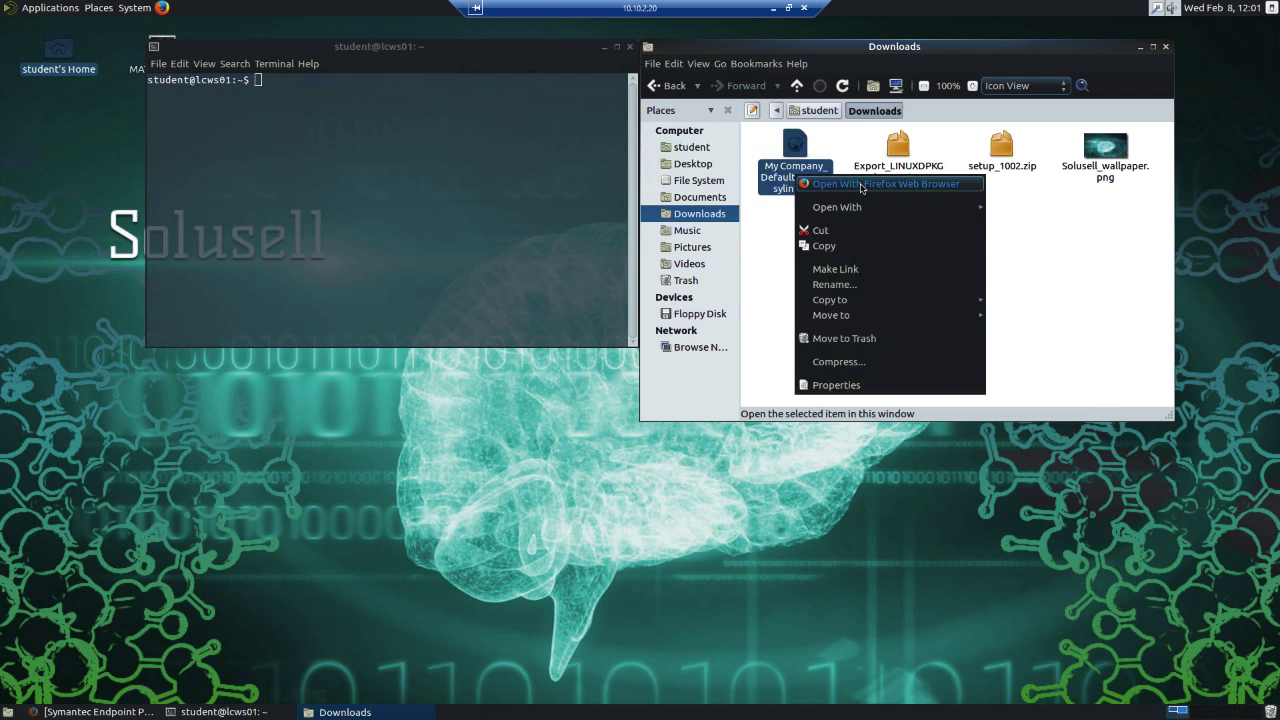
pyautogui.click(846, 288)
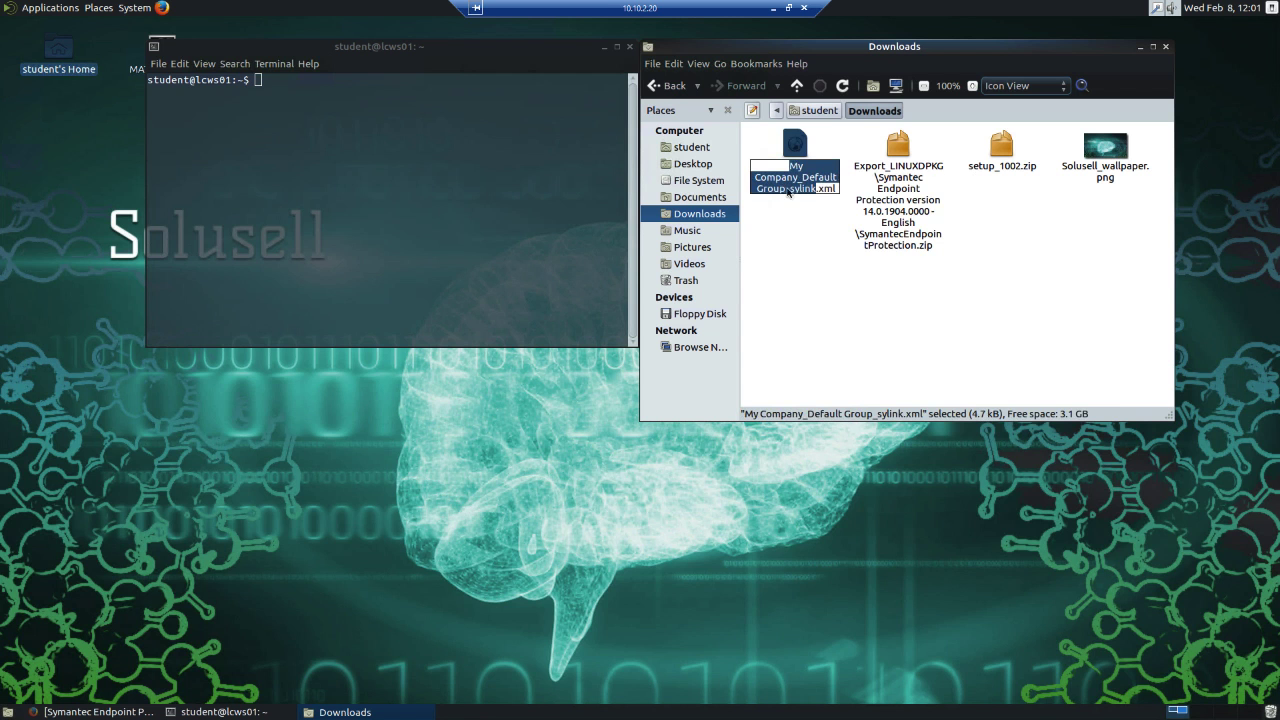
pyautogui.click(788, 194)
pyautogui.moveTo(788, 192); pyautogui.dragTo(784, 168)
pyautogui.press('BackSpace')
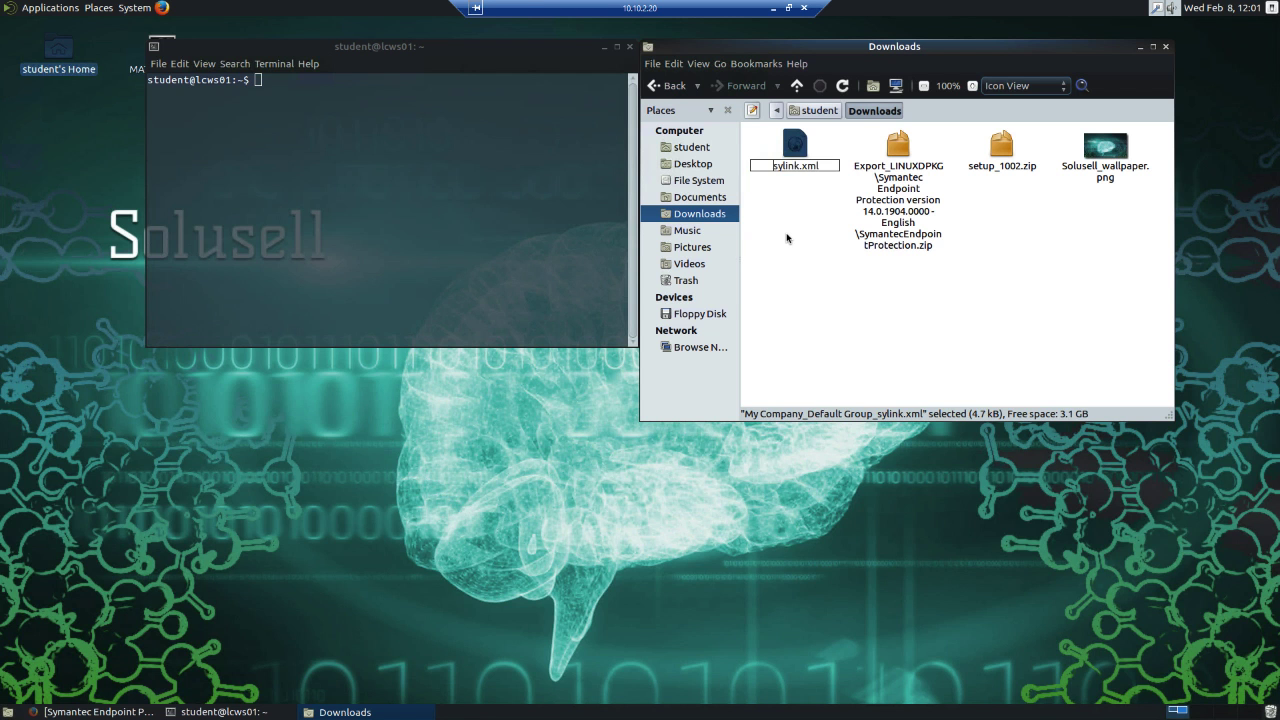
pyautogui.click(787, 238)
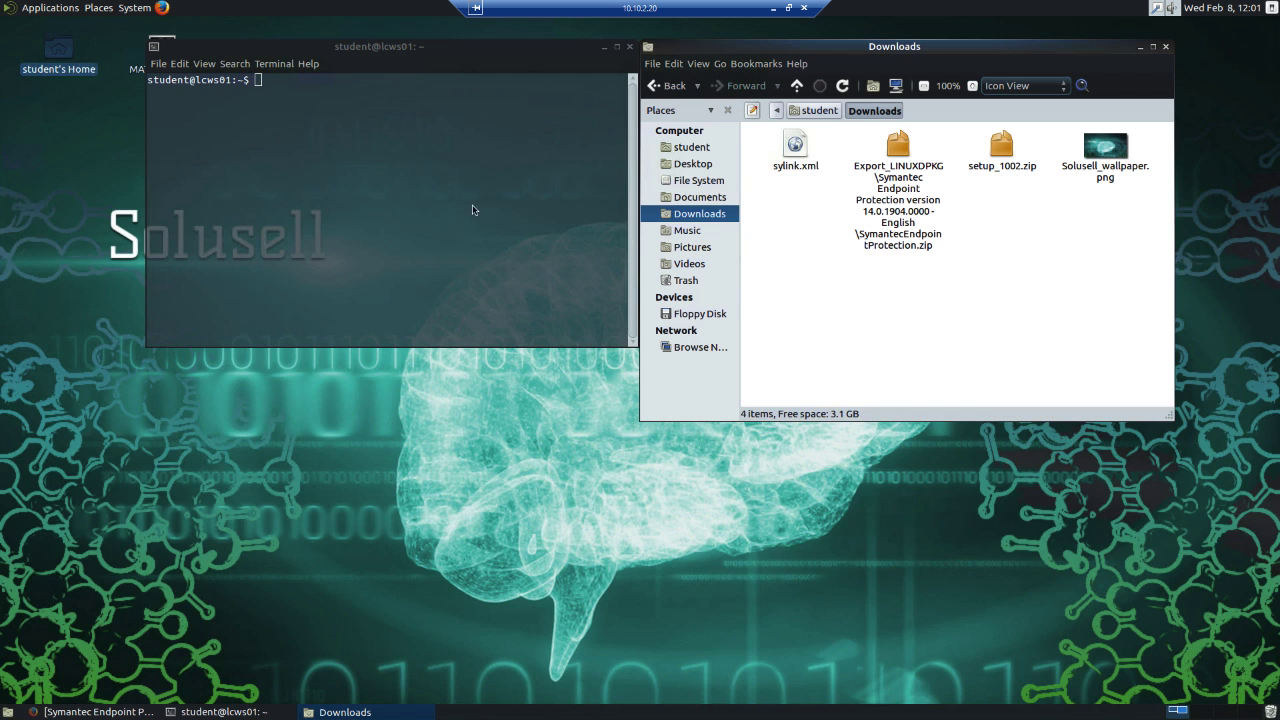
# Change the terminal's working directory to /opt/Symantec/symantec_antivirus/.
pyautogui.click(416, 229)
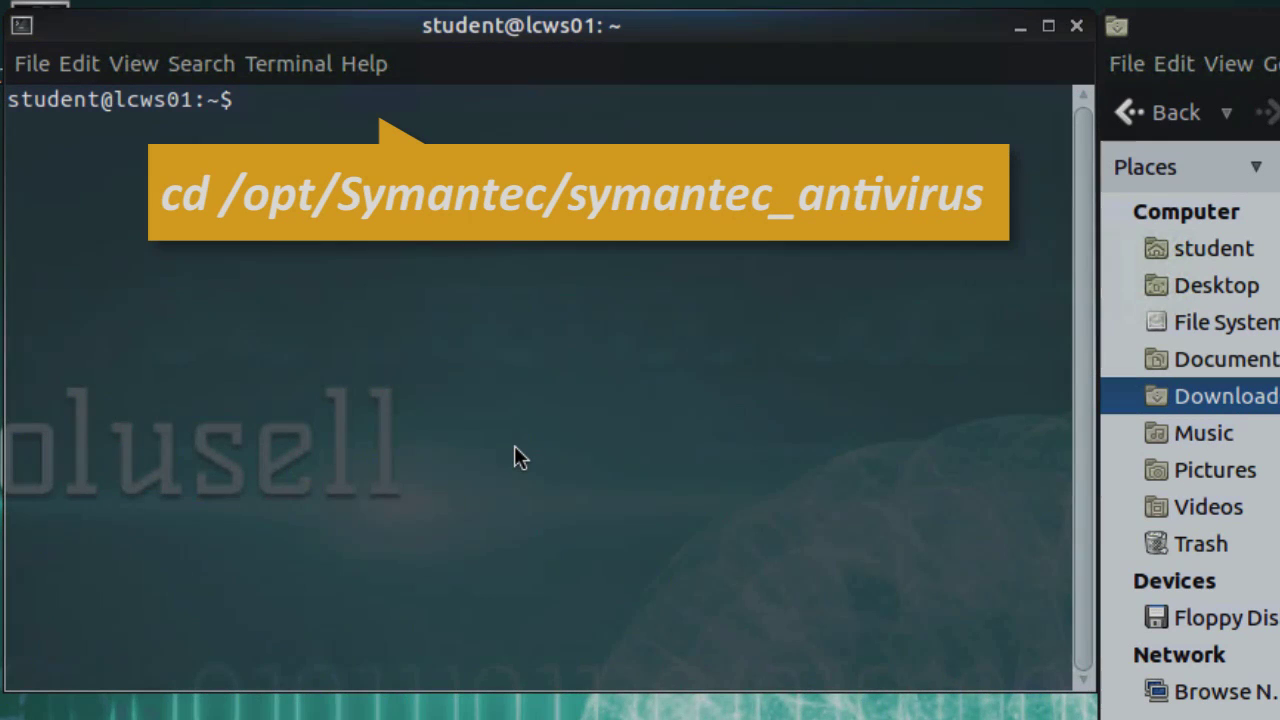
pyautogui.write('cd')
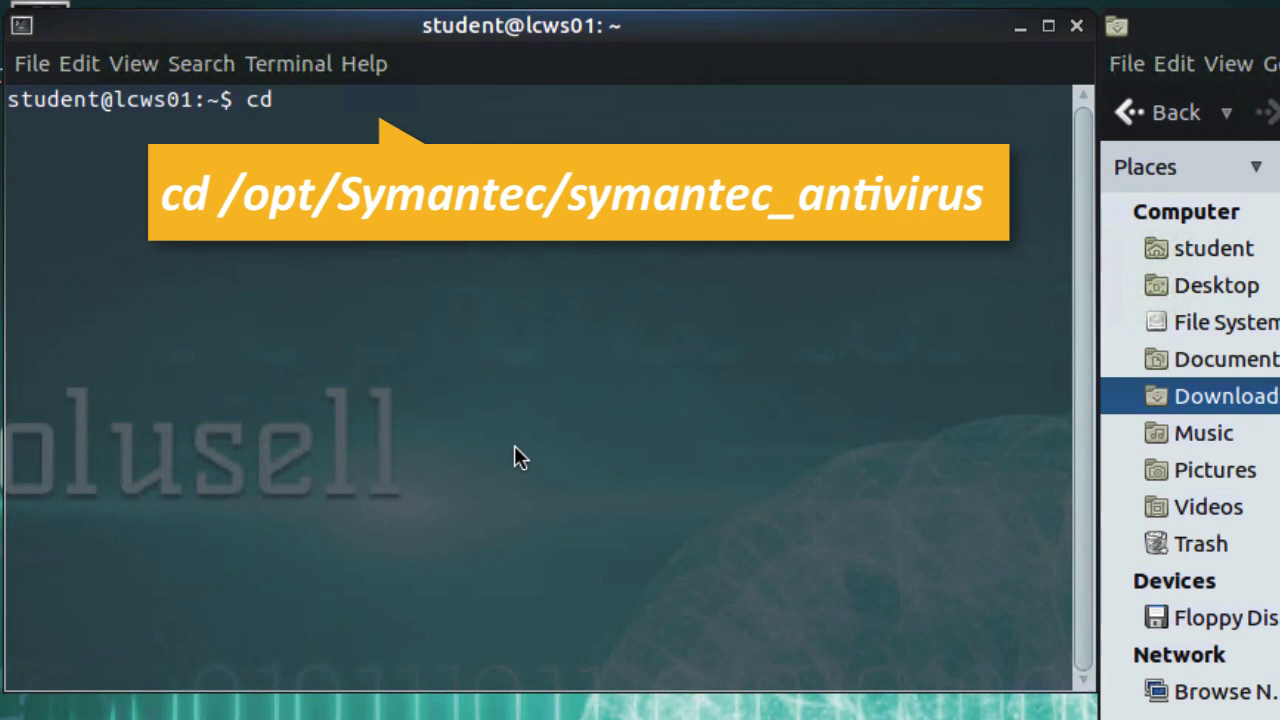
pyautogui.write(' /opt')
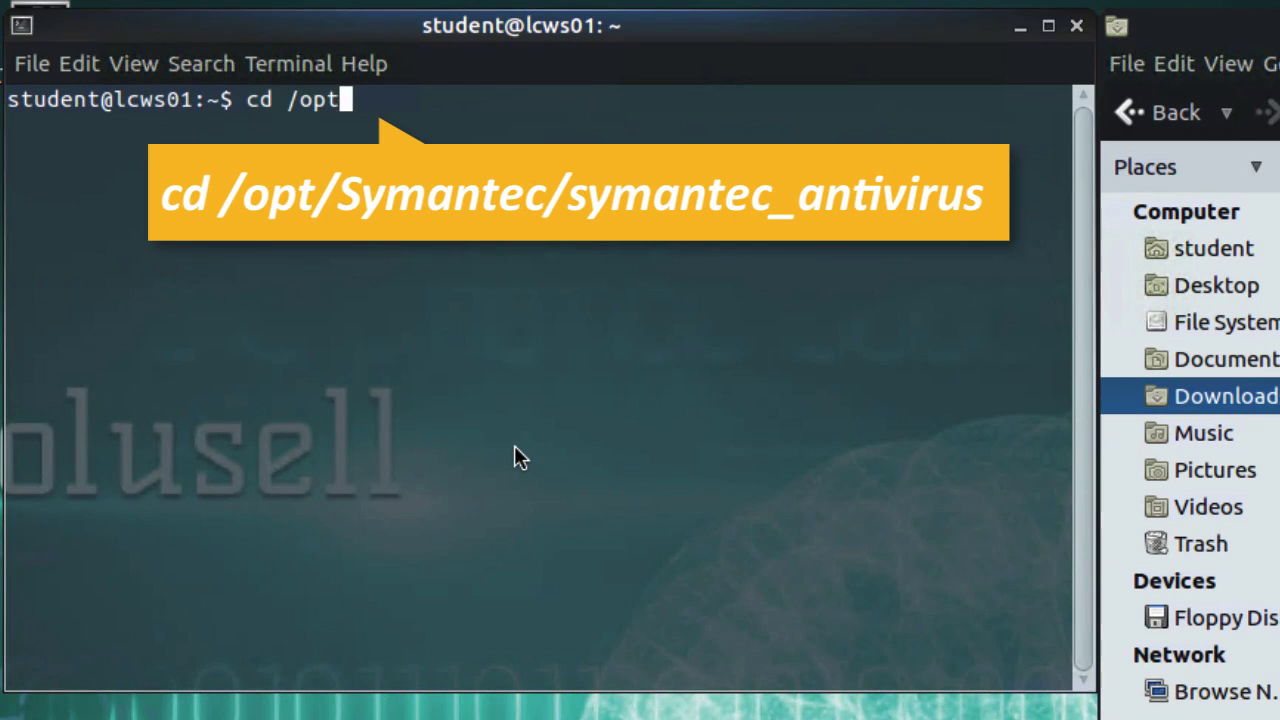
pyautogui.write('/Sy')
pyautogui.press('Tab')
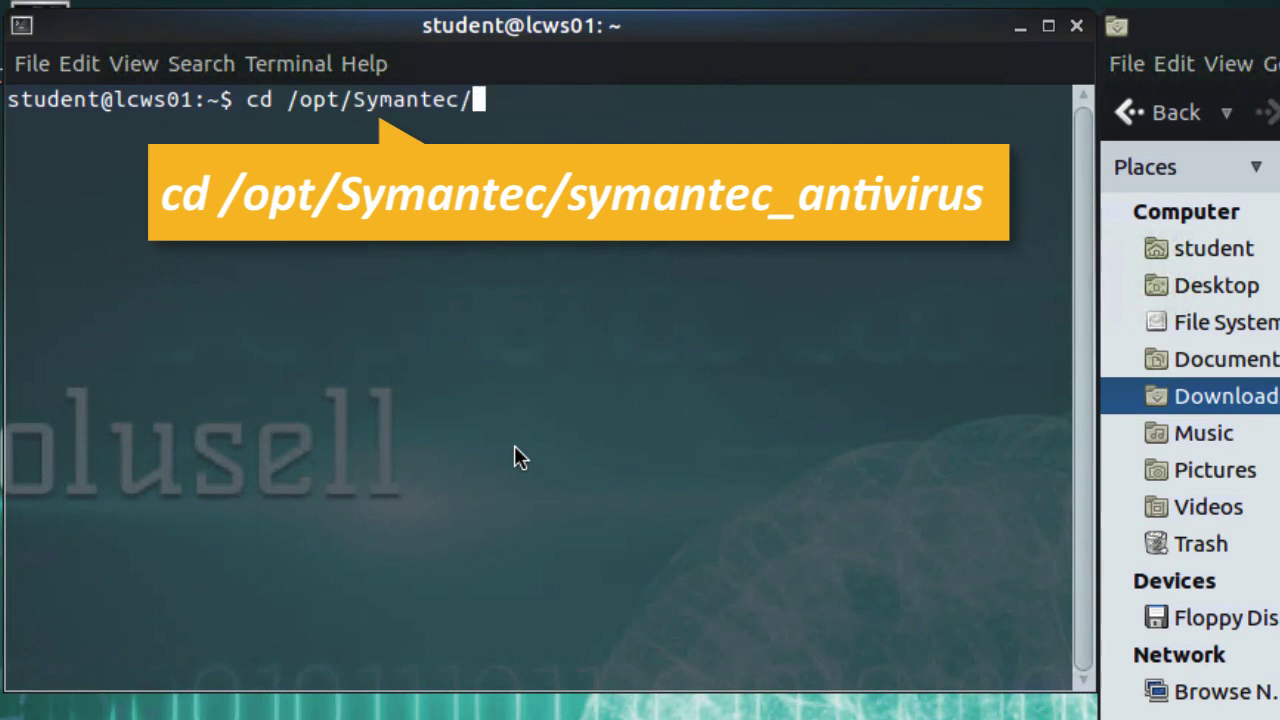
pyautogui.write('s')
pyautogui.press('Tab')
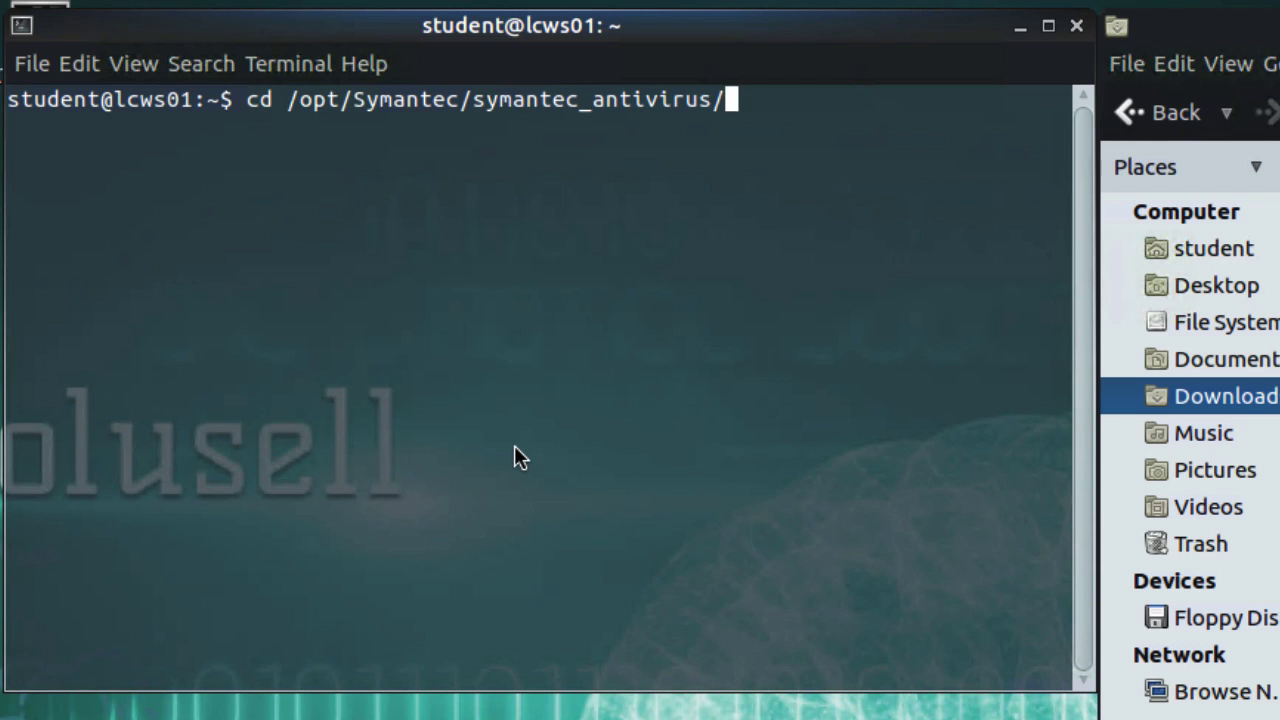
pyautogui.press('Return')
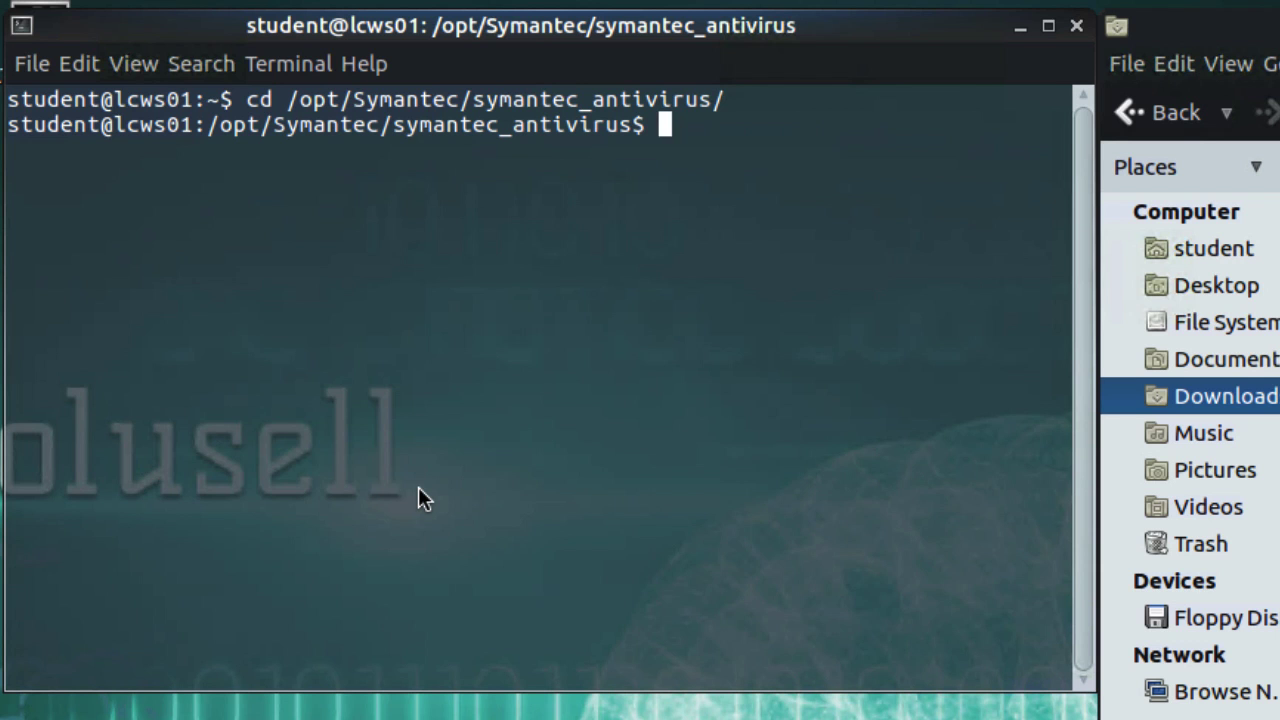
# Import the communications file by running sudo ./sav manage -i '/home/student/Downloads/sylink.xml' and entering the sudo password.
pyautogui.write('sudo ./')
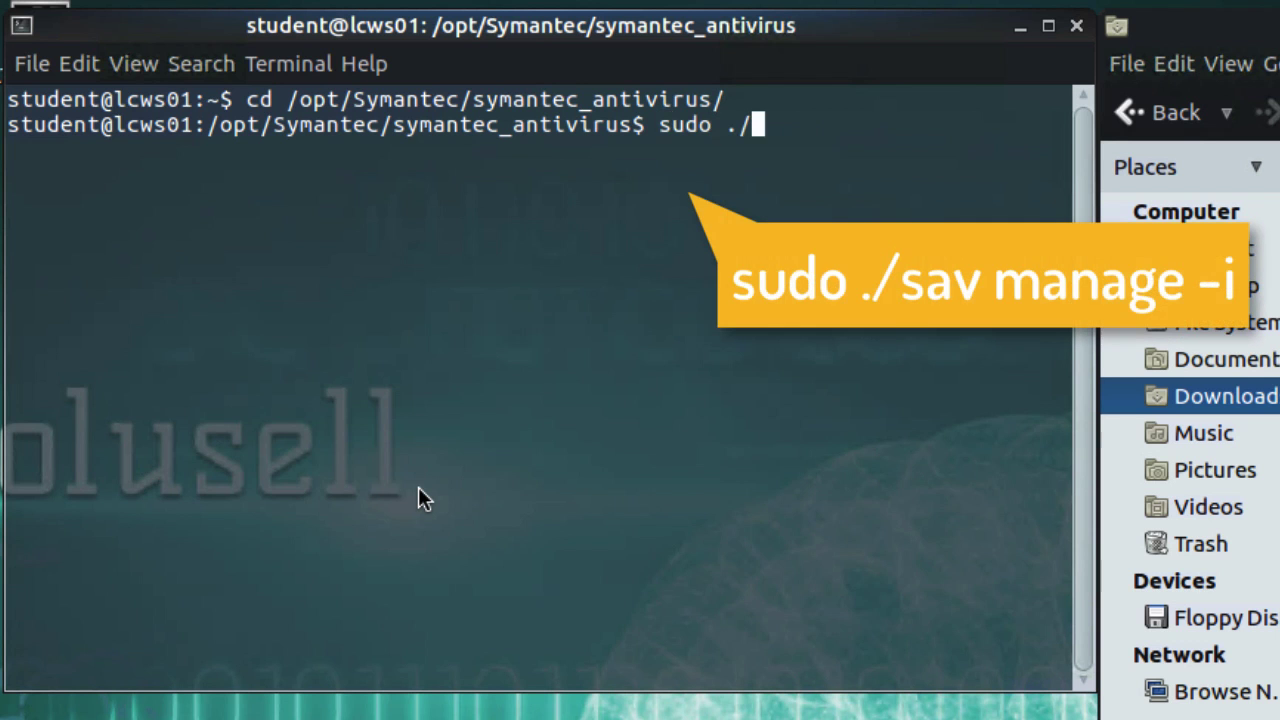
pyautogui.write('sav manage -')
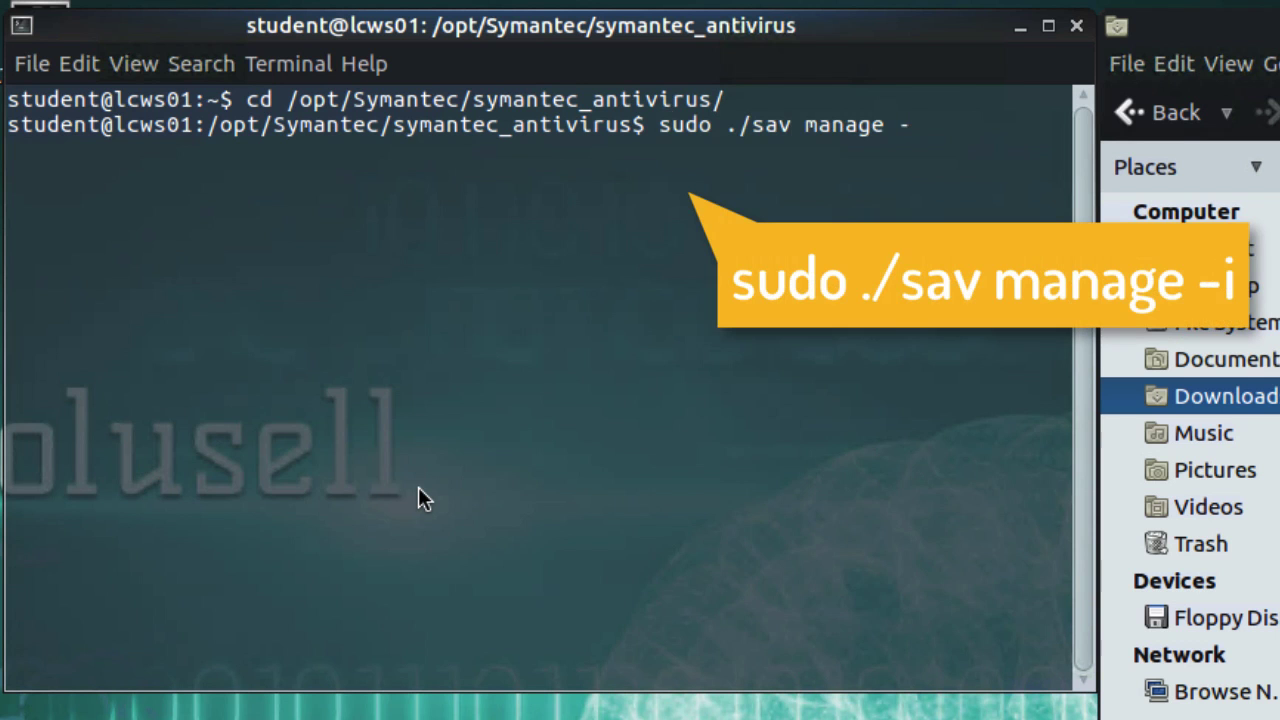
pyautogui.write('i')
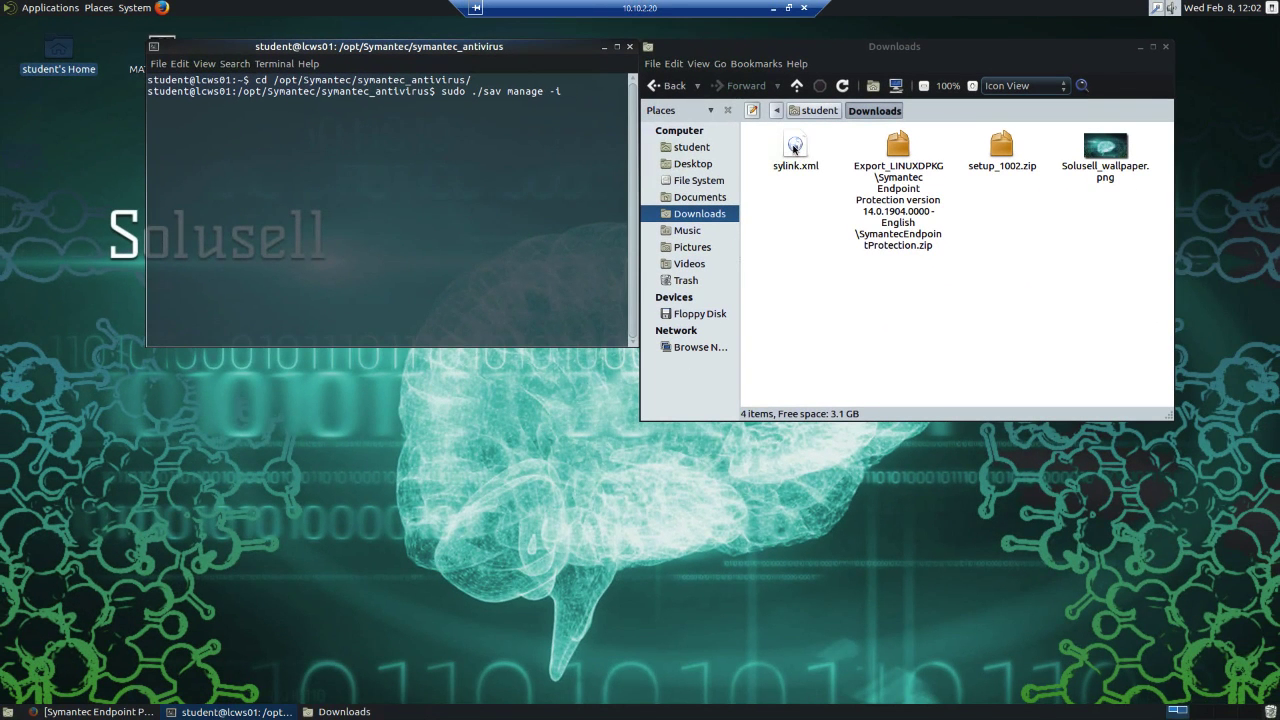
pyautogui.moveTo(795, 150); pyautogui.dragTo(491, 256)
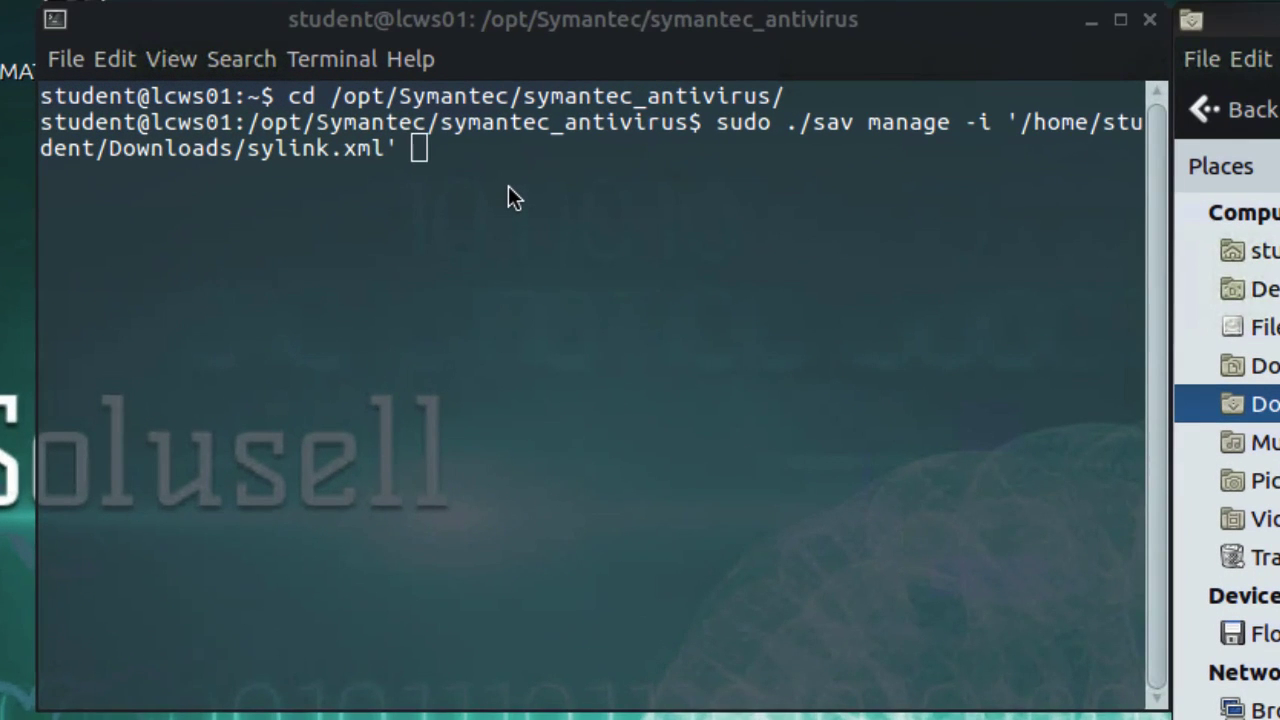
pyautogui.press('Return')
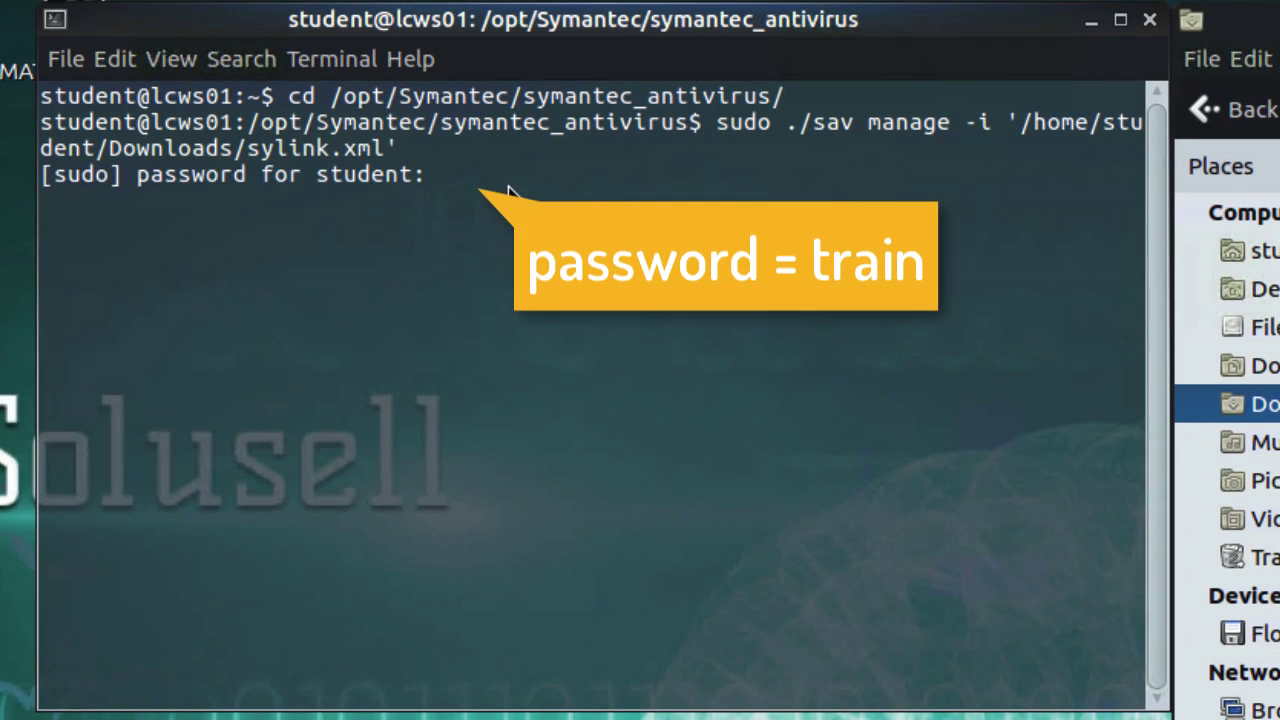
pyautogui.press('Return')
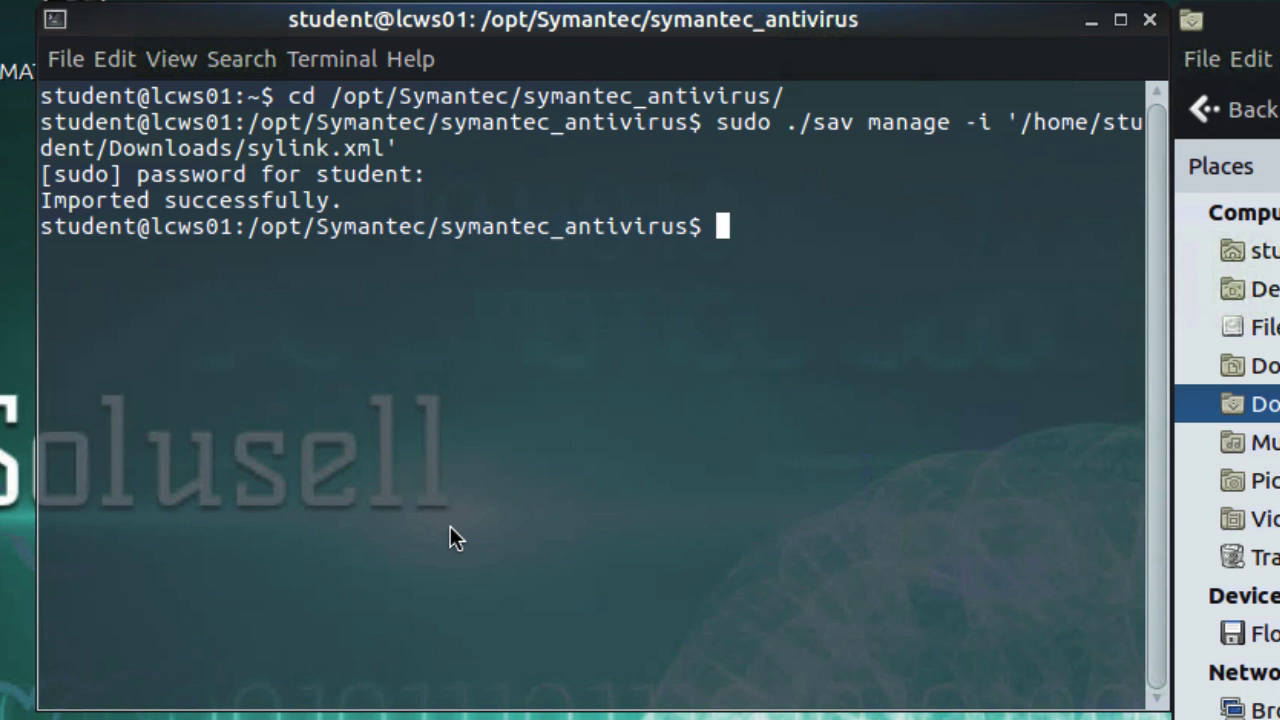
# Check the client's policy serial number in the terminal by running ./sav manage -p.
pyautogui.write('./')
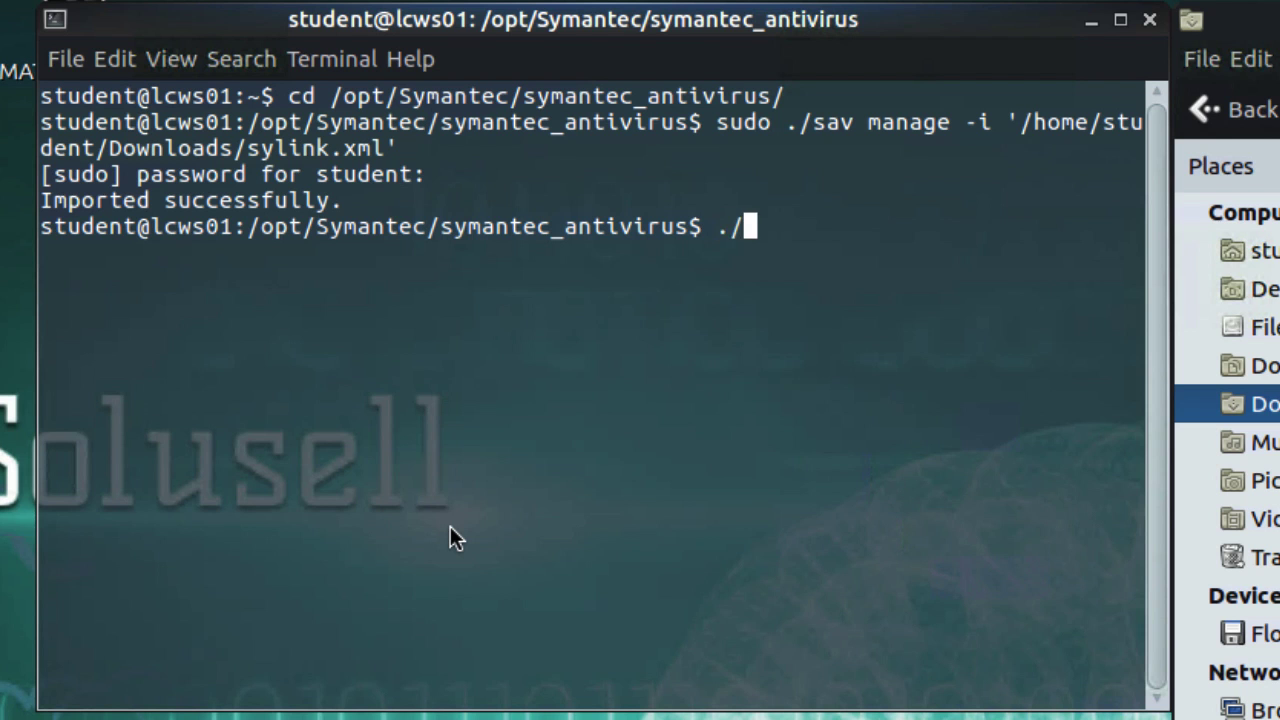
pyautogui.write('sav')
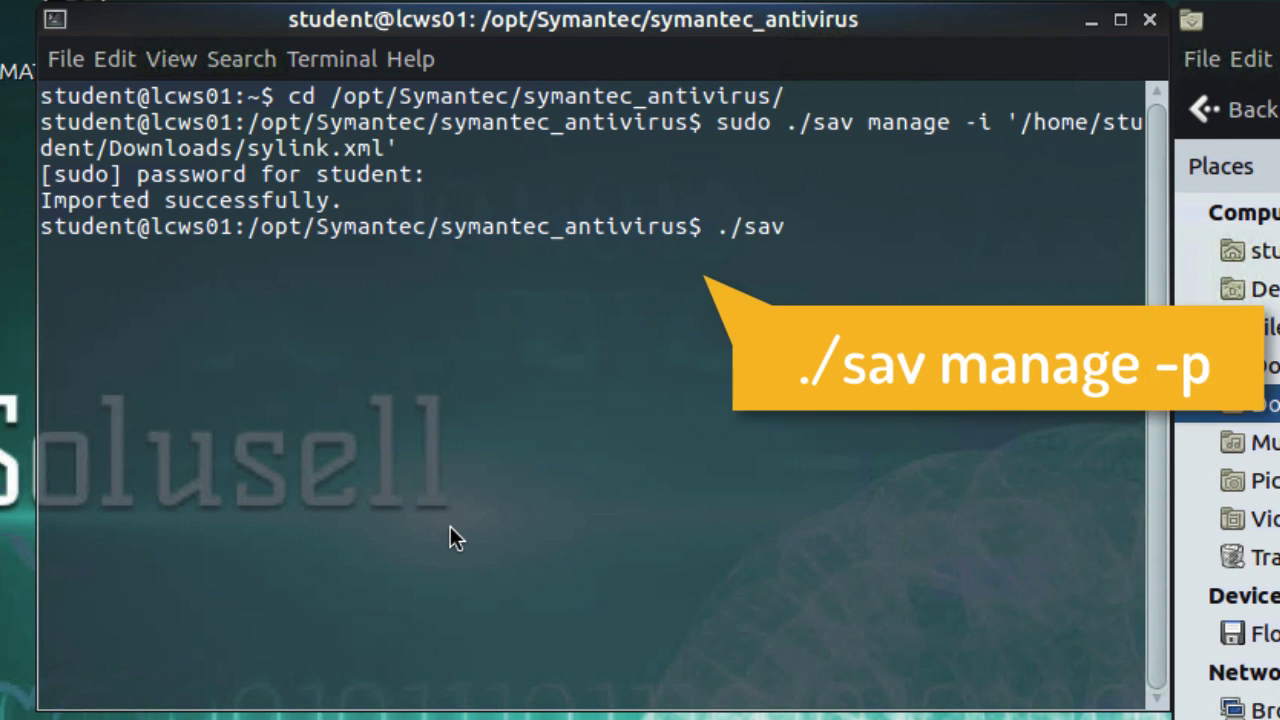
pyautogui.write(' manage')
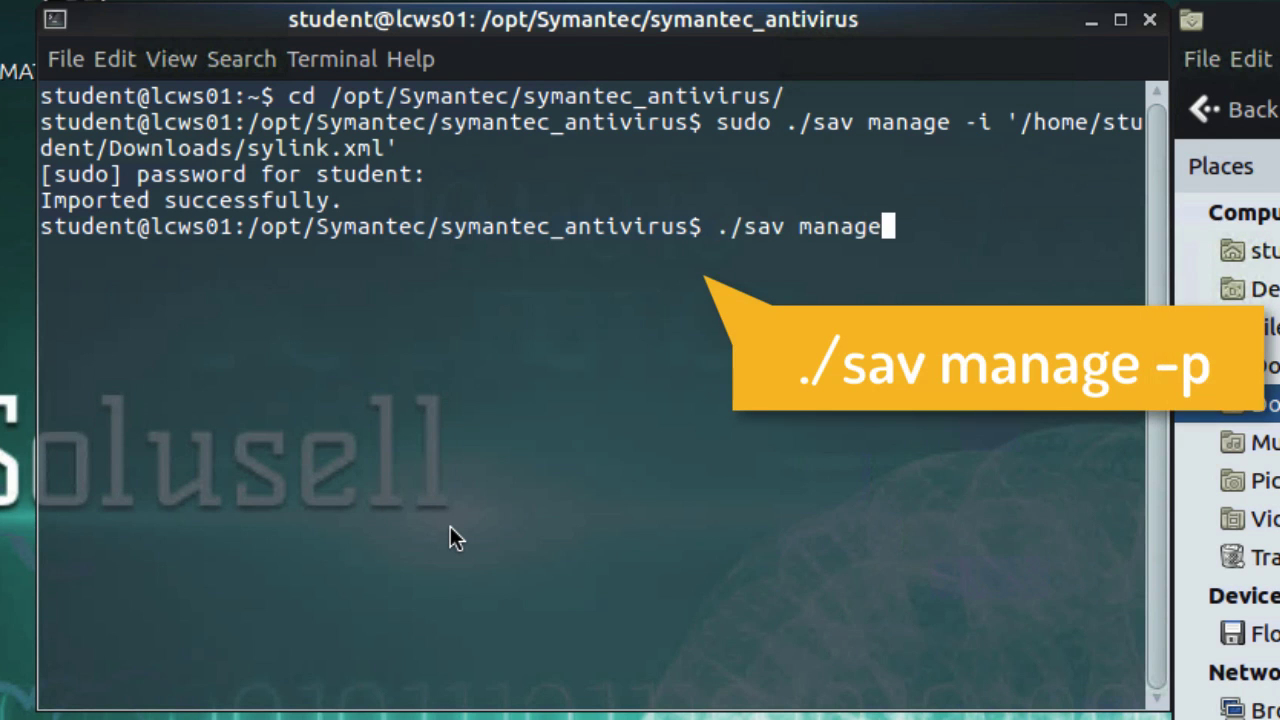
pyautogui.write(' -p')
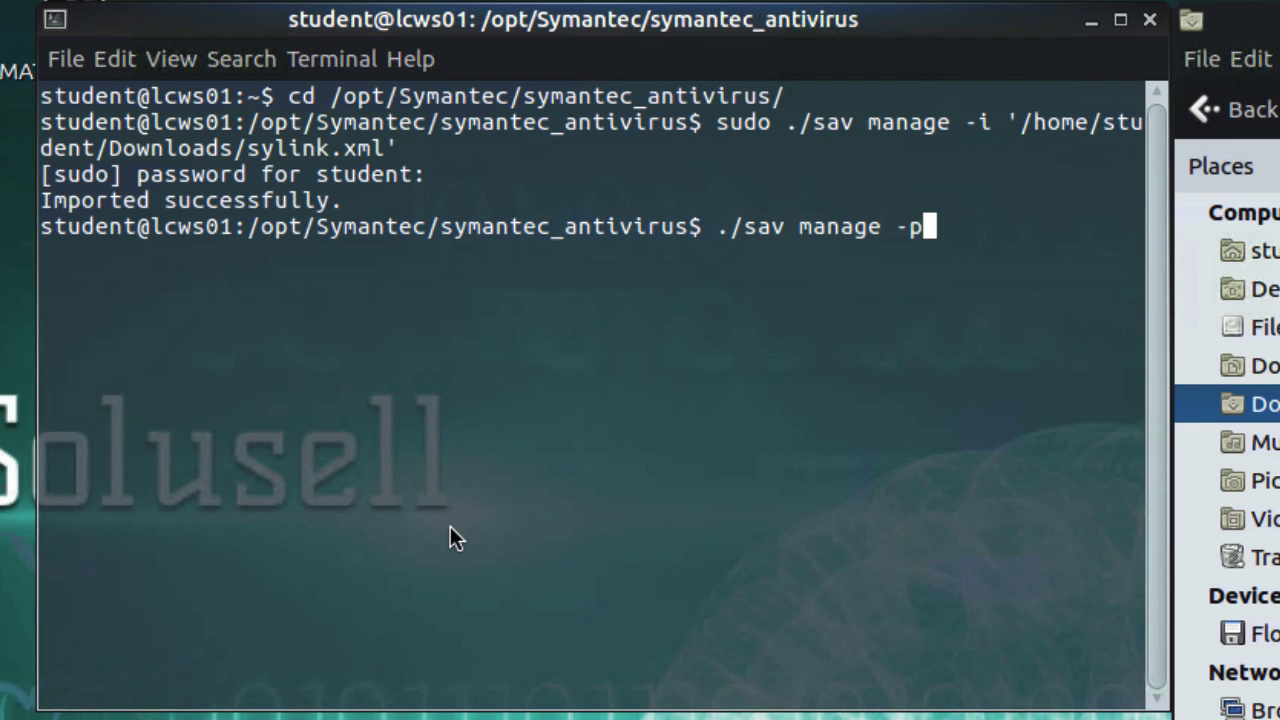
pyautogui.press('Return')
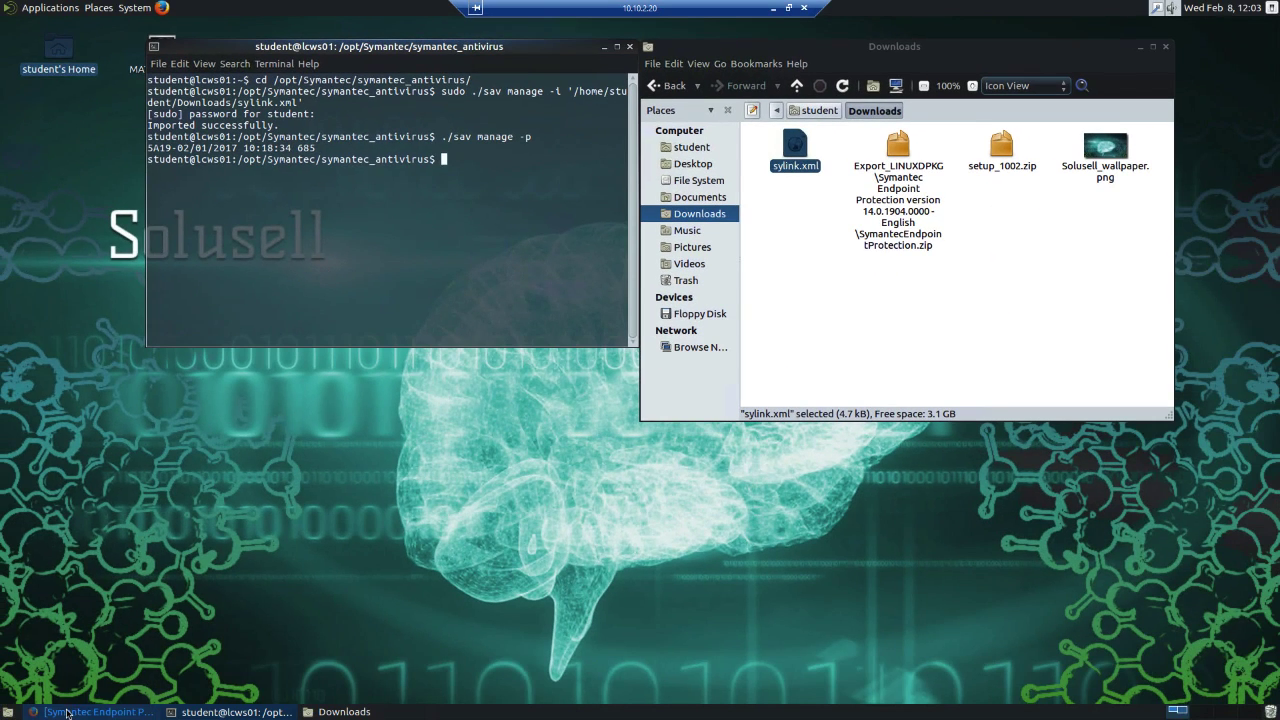
# Switch to Symantec Endpoint Protection Manager in Firefox, refresh the Default Group's client list, view the properties of lcws01 and close them.
pyautogui.click(67, 712)
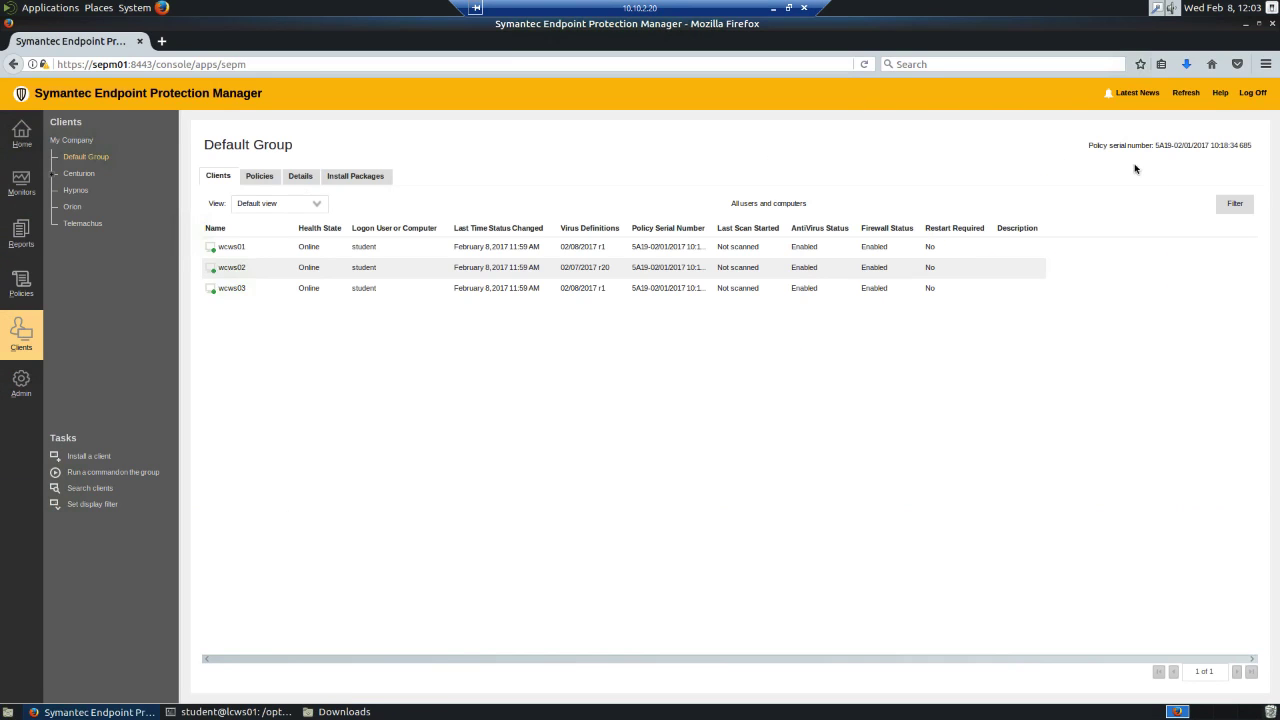
pyautogui.click(1185, 93)
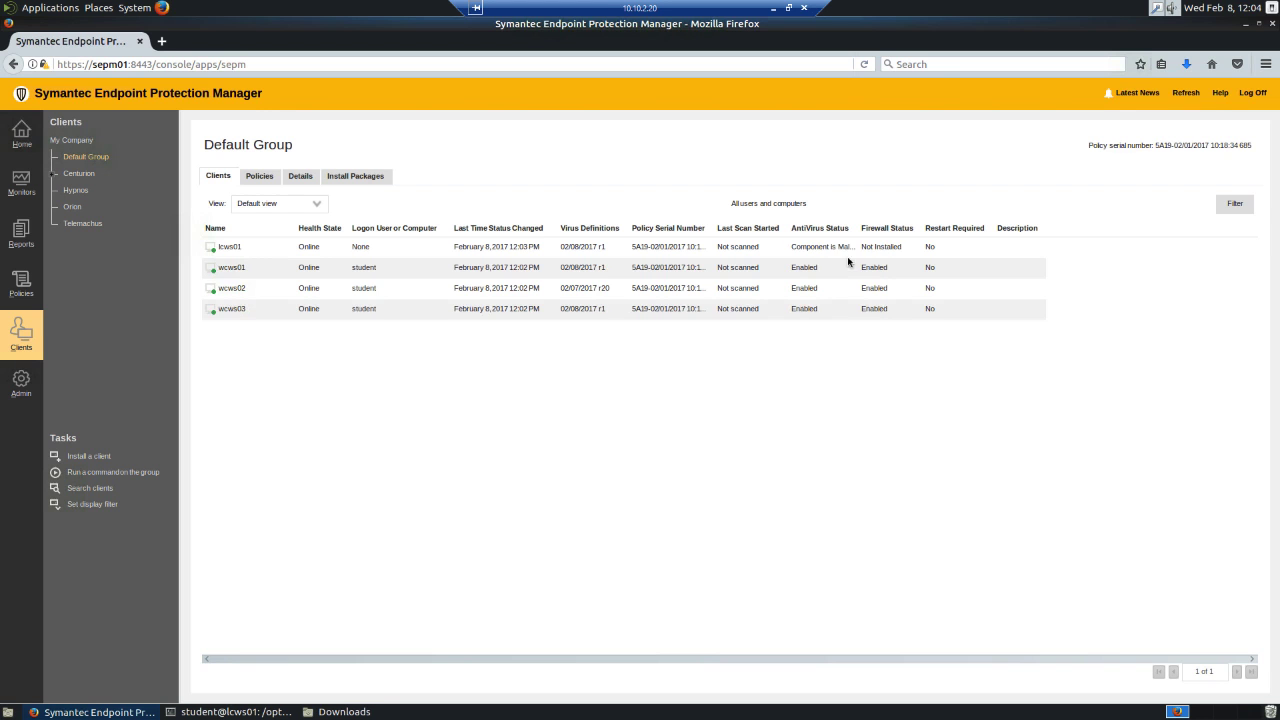
pyautogui.click(340, 255)
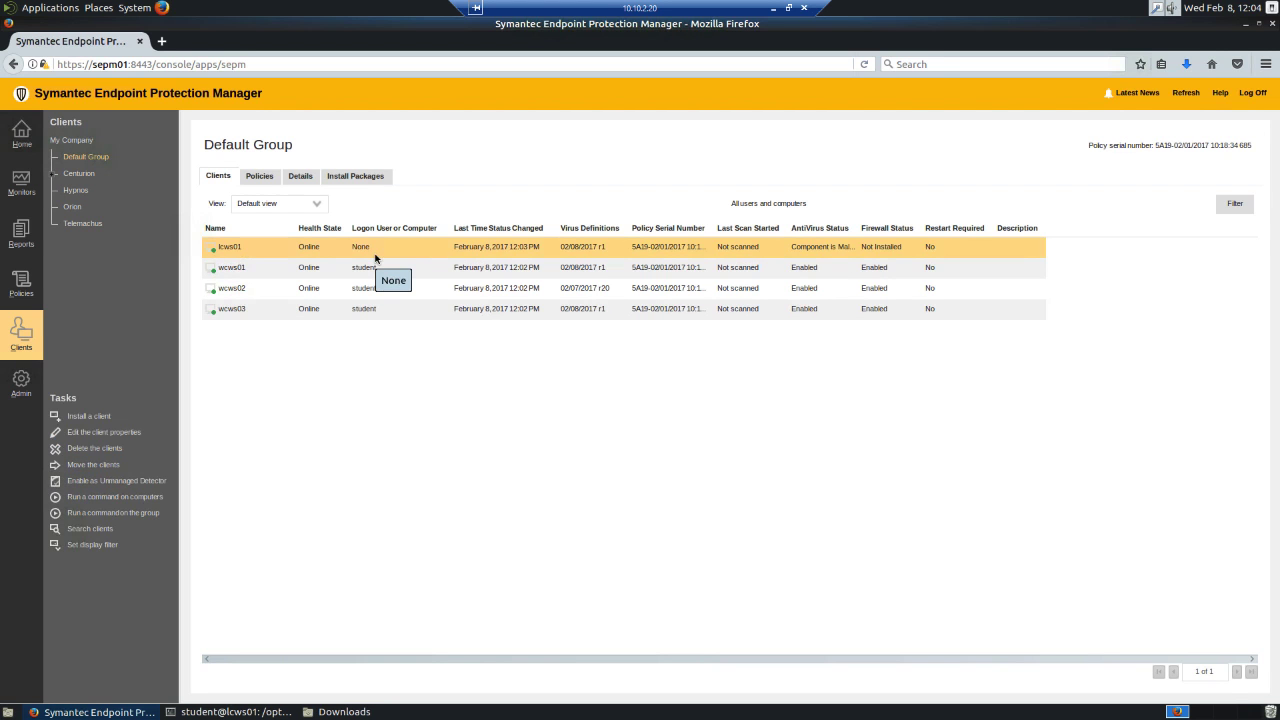
pyautogui.rightClick(365, 253)
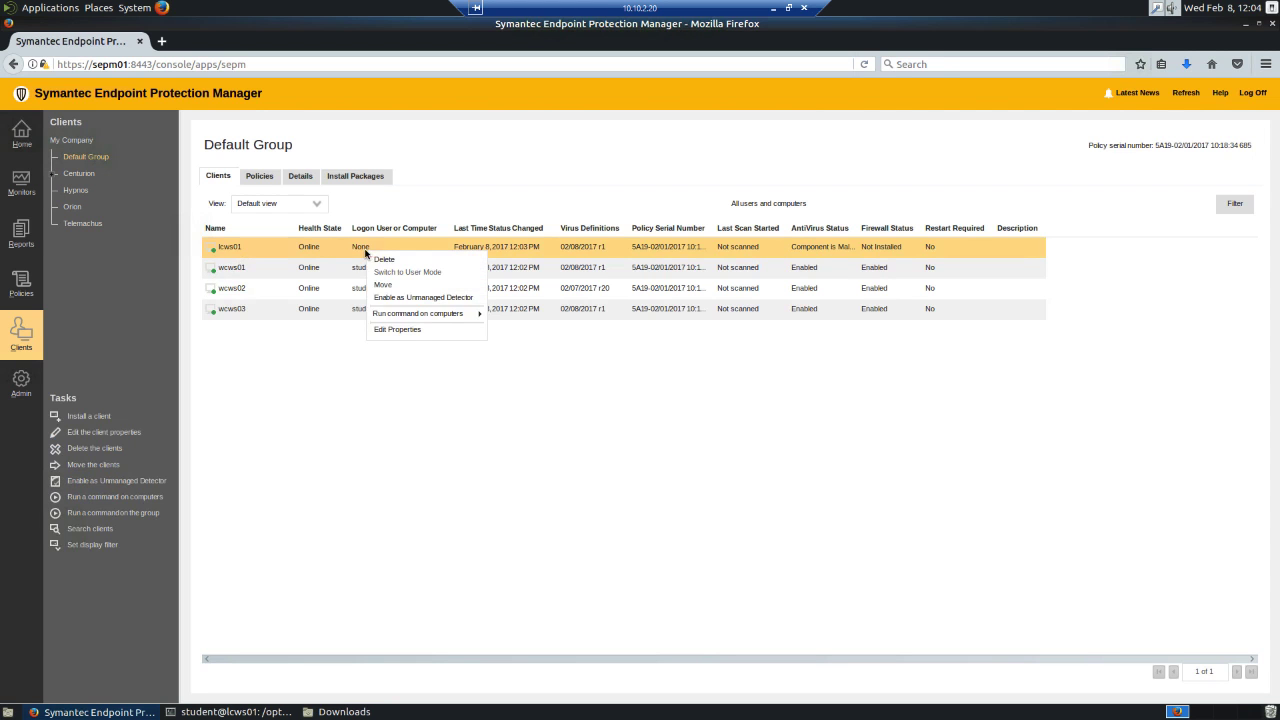
pyautogui.click(420, 342)
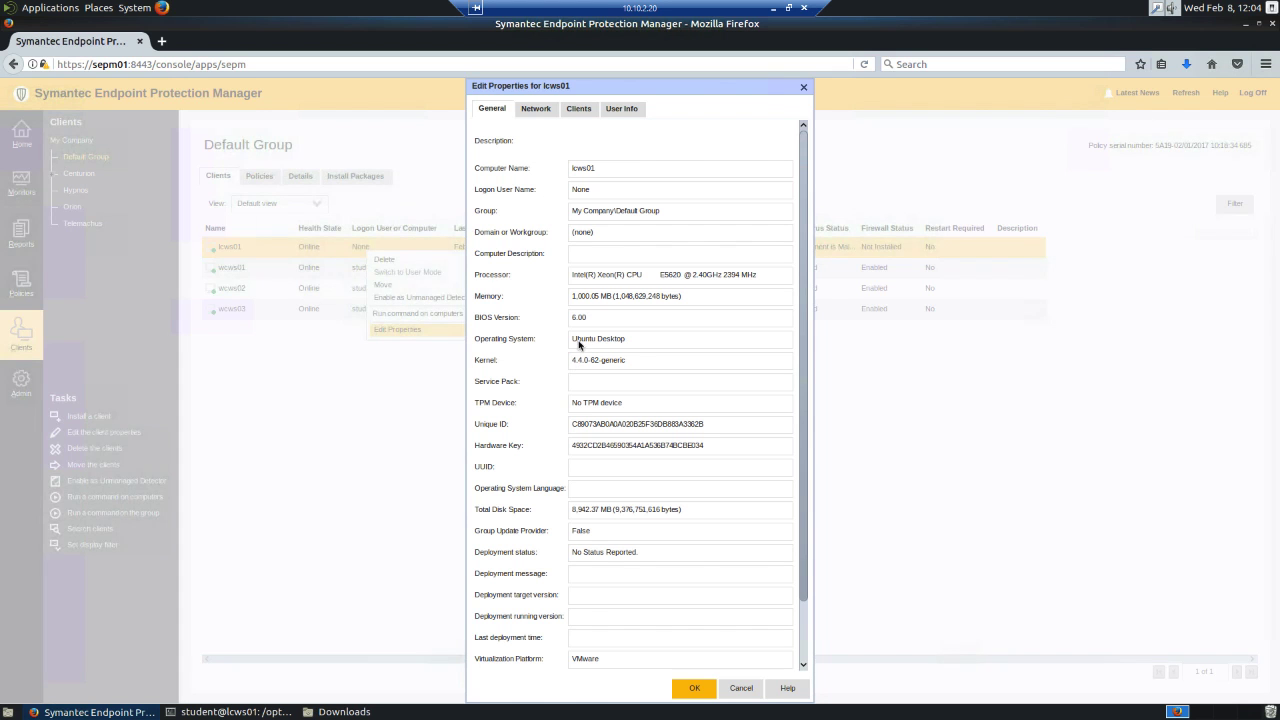
pyautogui.press('Escape')
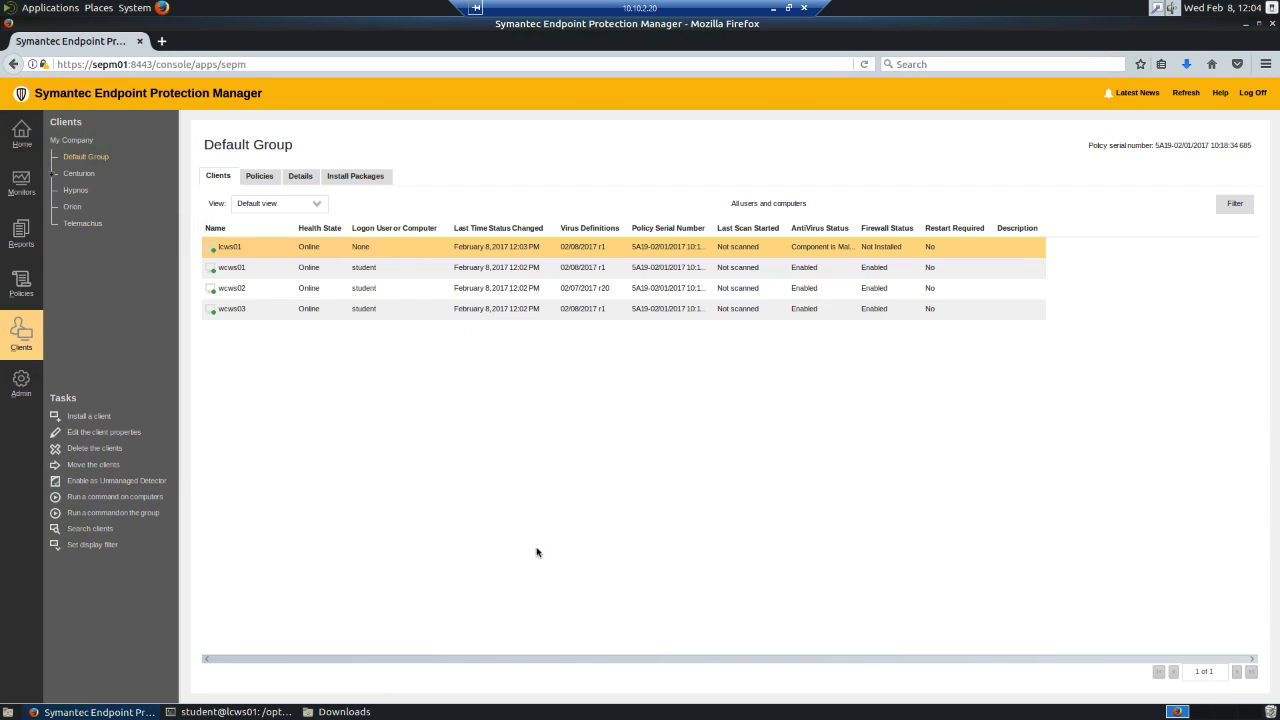